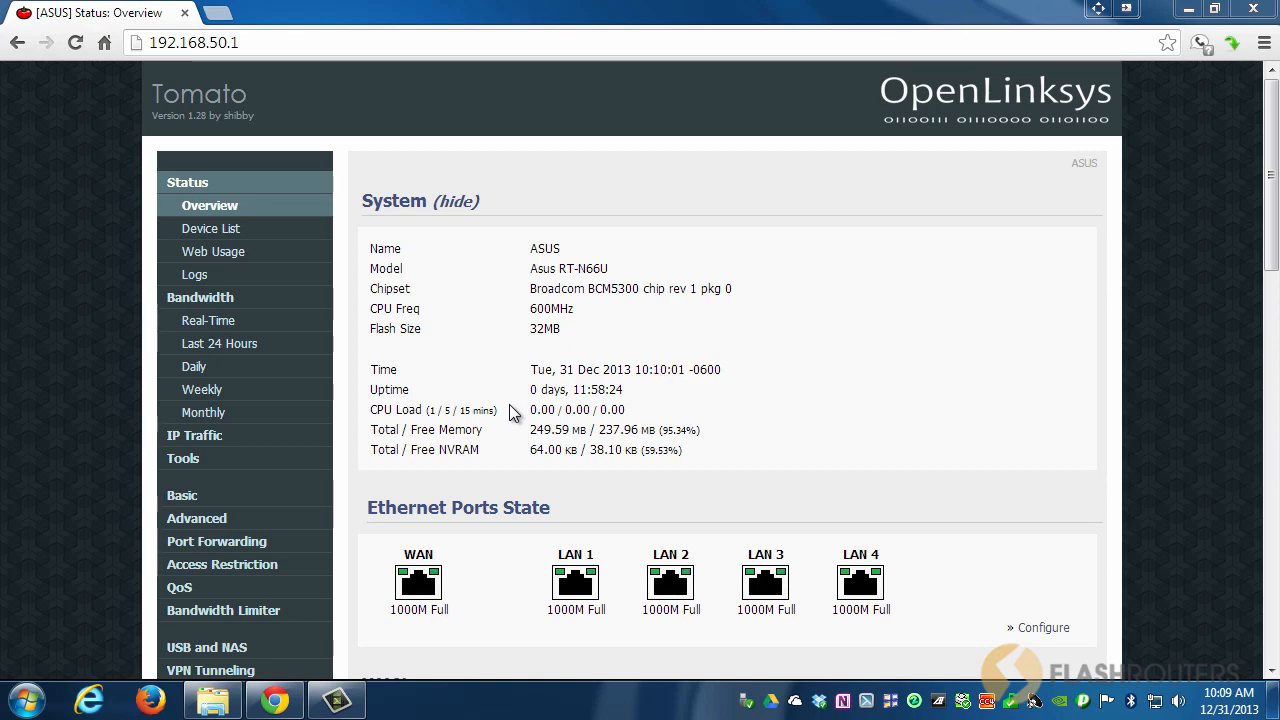
Show Explorer's Computer view and inspect External Drive (H:) and FLASH DRIVE (F:).
{"action": "left_click", "coordinate": [213, 700]}
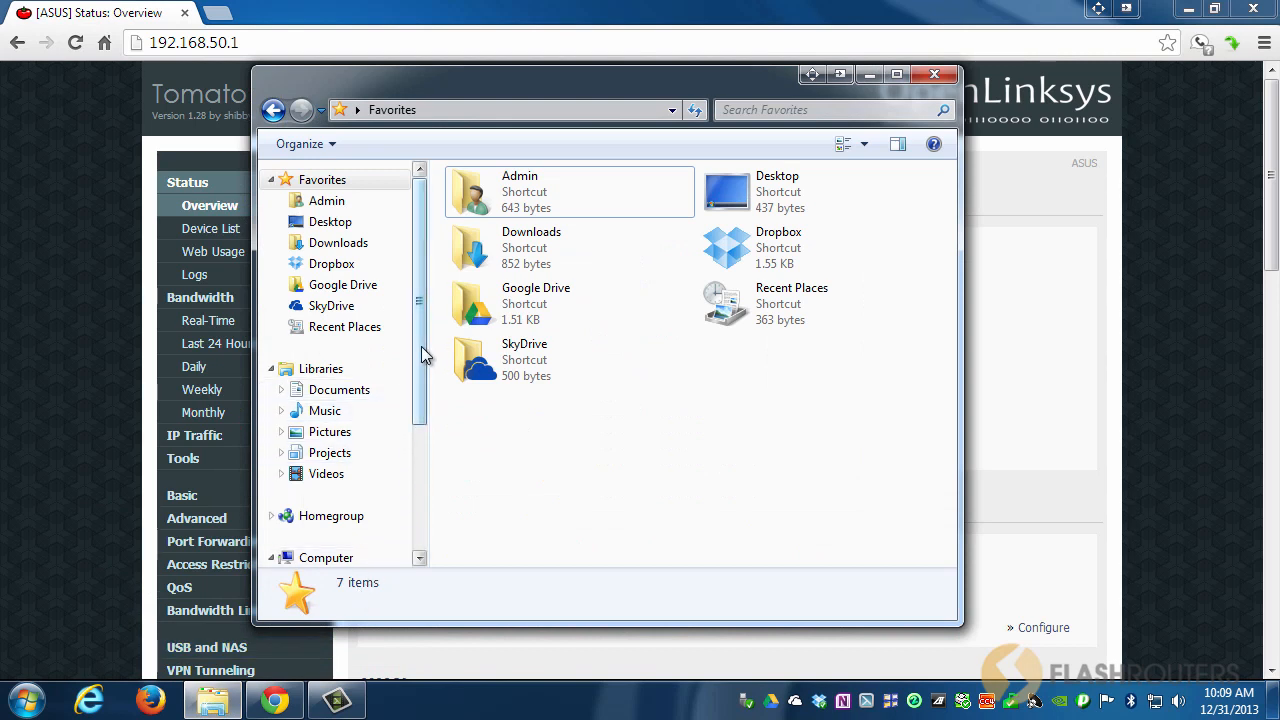
{"action": "scroll", "coordinate": [400, 458], "scroll_direction": "down", "scroll_amount": 3}
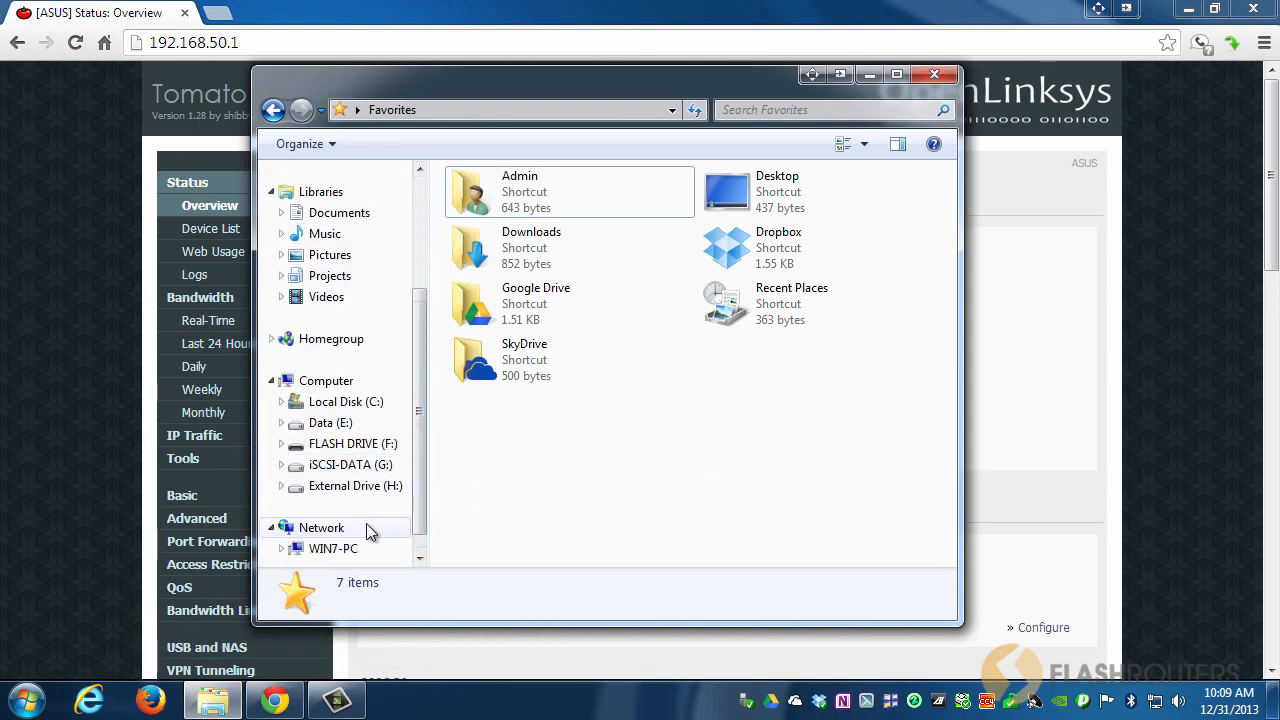
{"action": "left_click", "coordinate": [330, 535]}
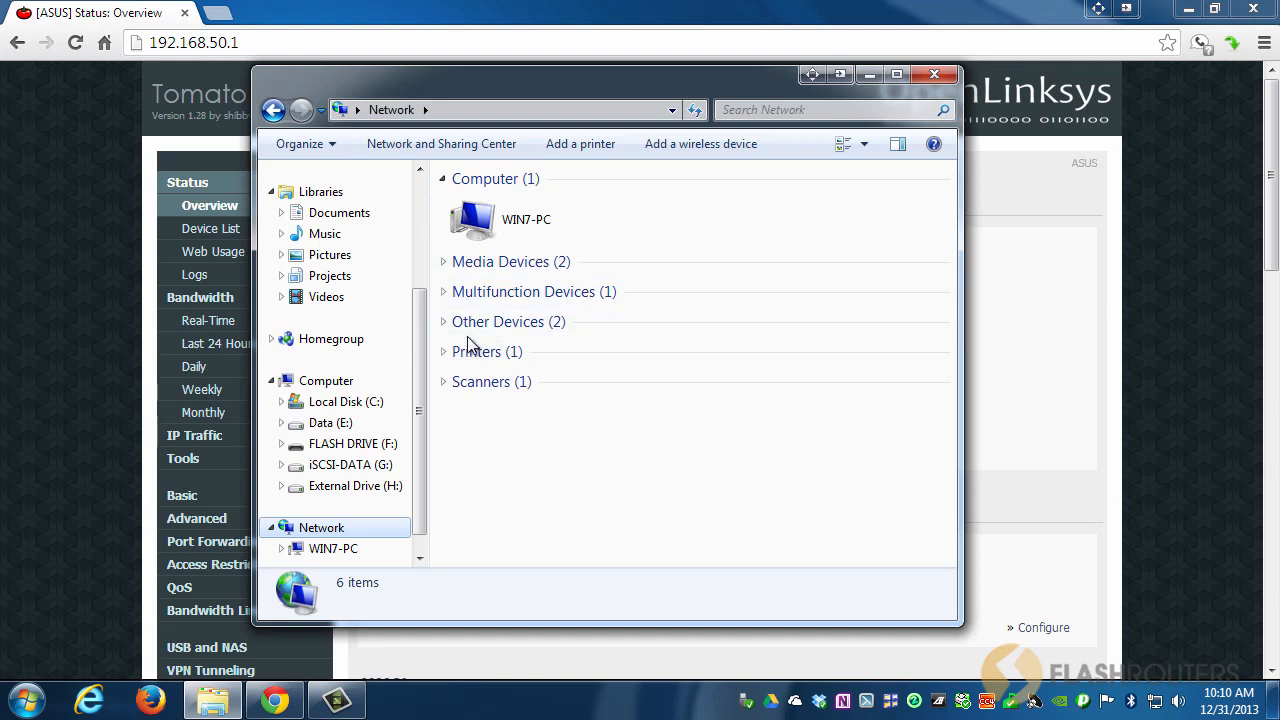
{"action": "left_click", "coordinate": [322, 390]}
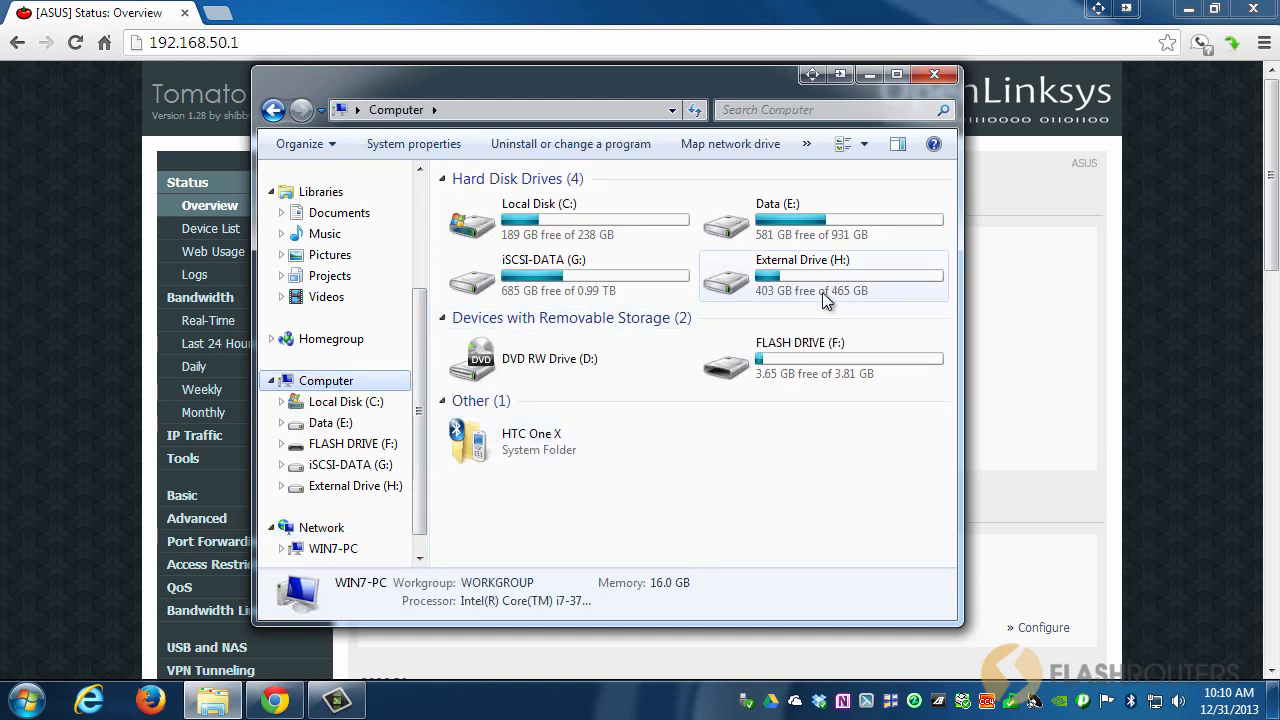
{"action": "left_click", "coordinate": [818, 278]}
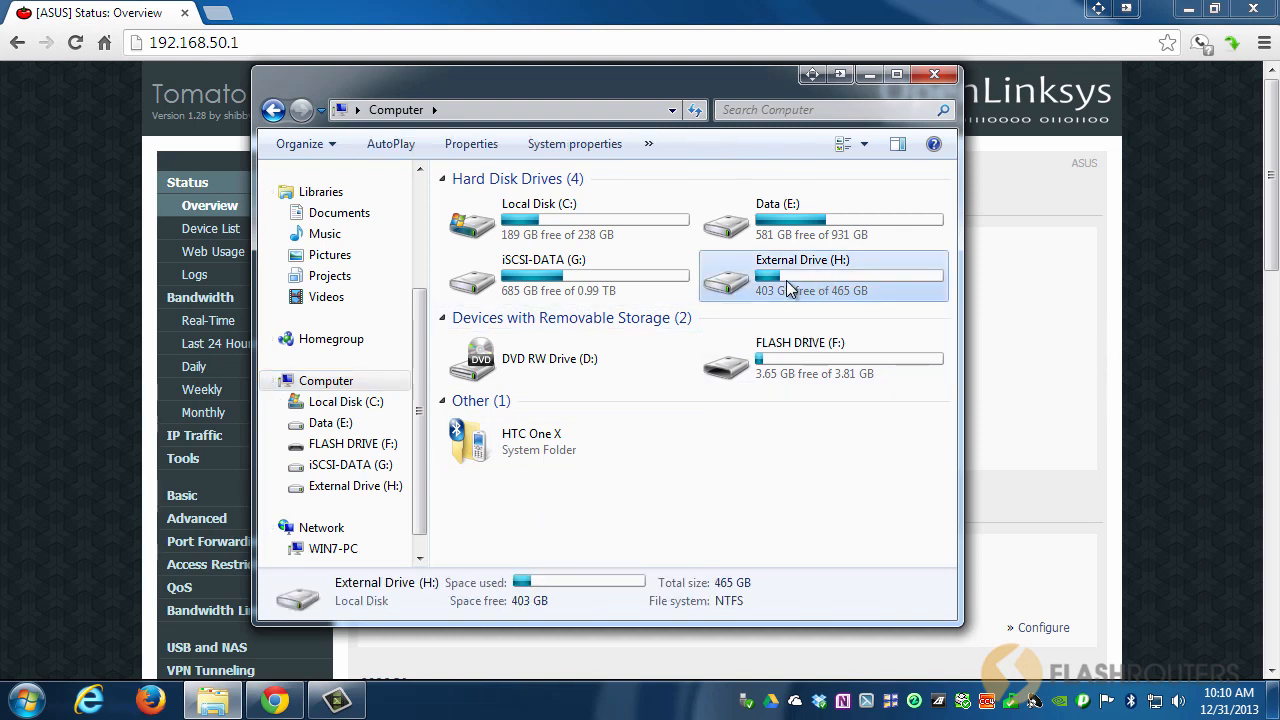
{"action": "left_click", "coordinate": [780, 356]}
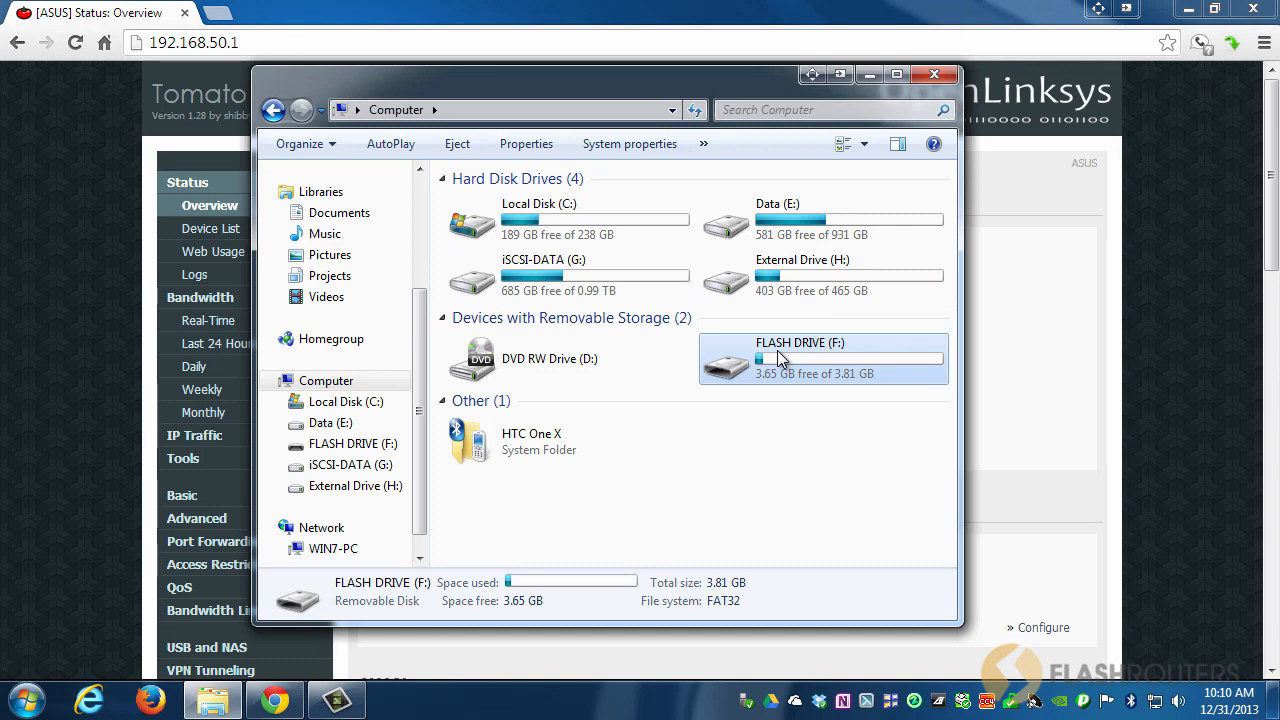
{"action": "left_click", "coordinate": [780, 281]}
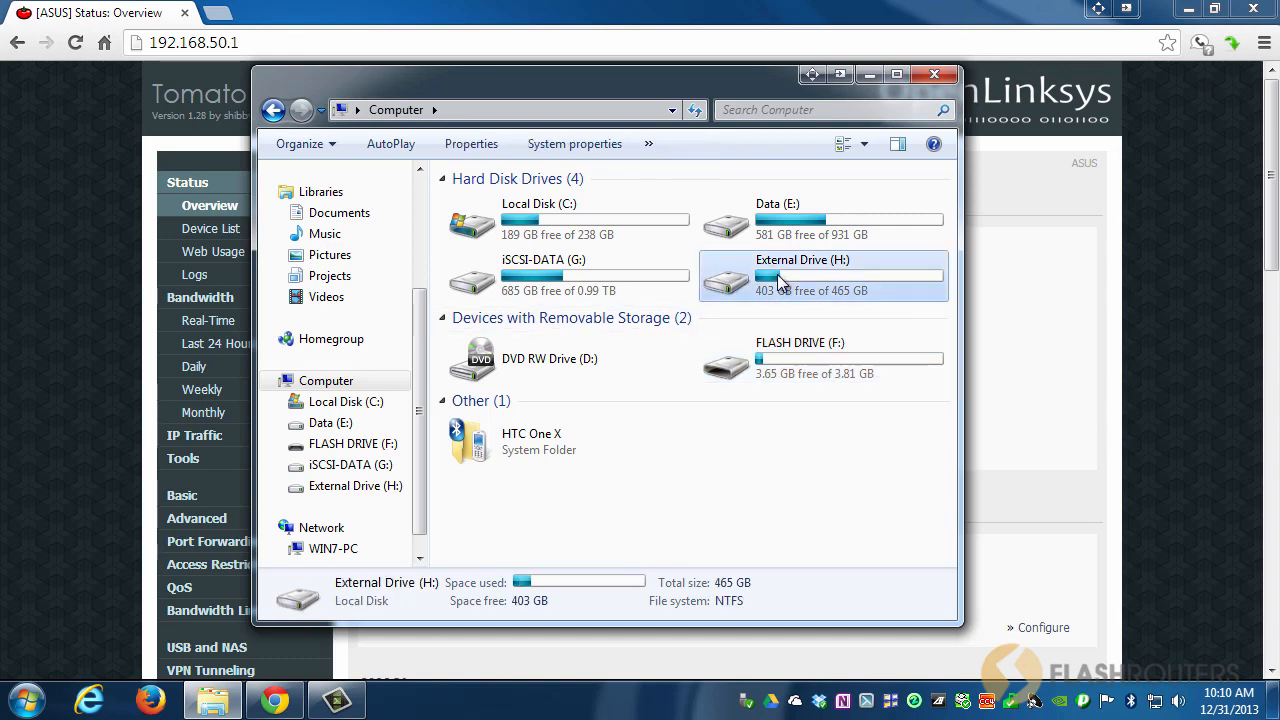
{"action": "right_click", "coordinate": [766, 274]}
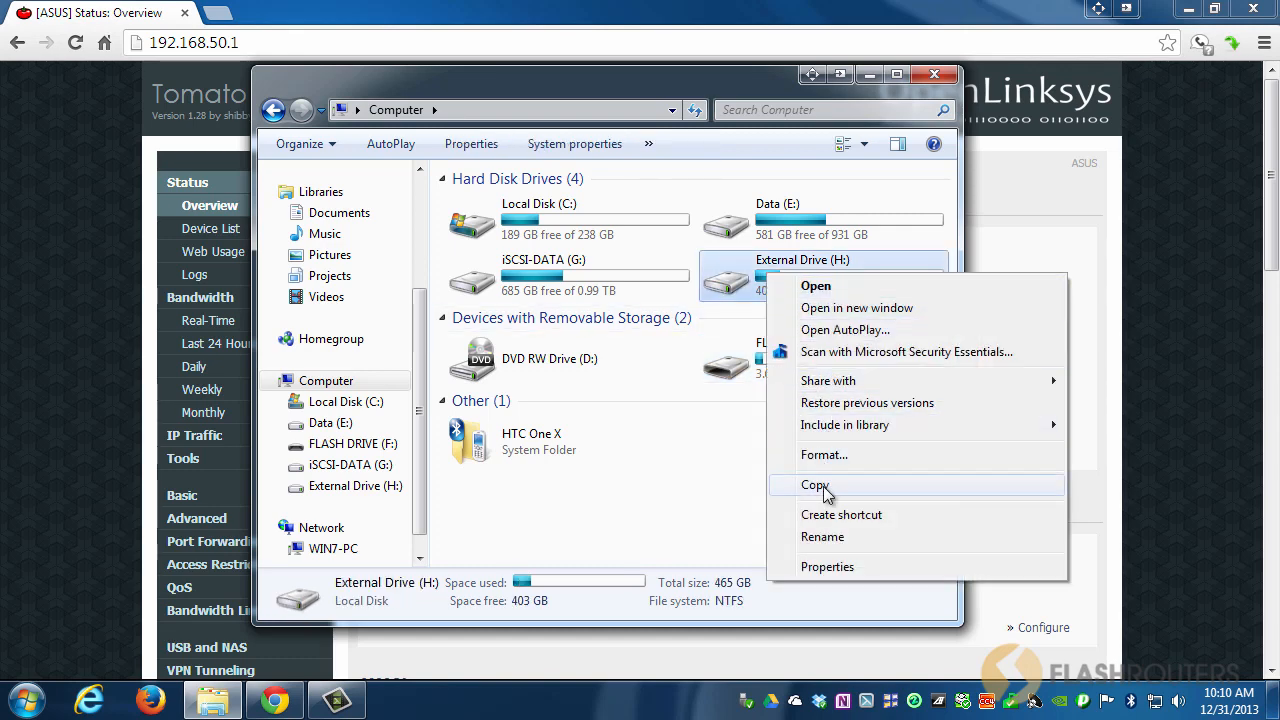
{"action": "left_click", "coordinate": [823, 568]}
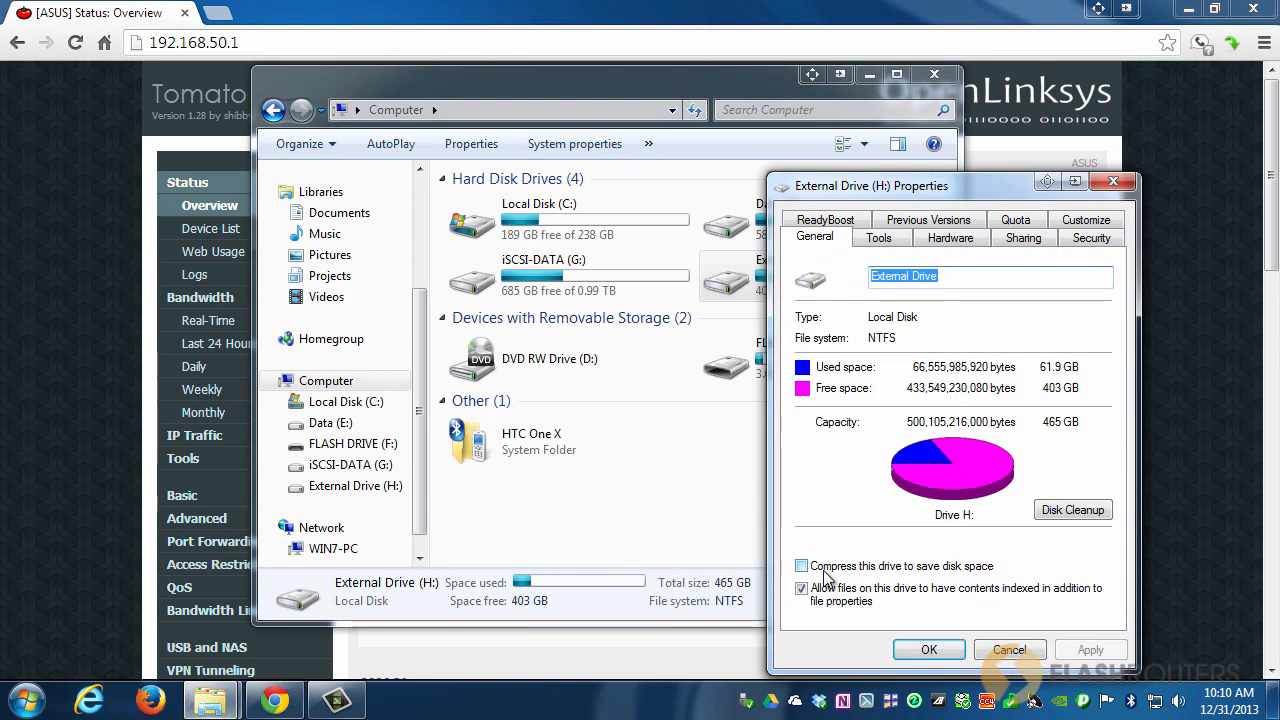
{"action": "left_click_drag", "start_coordinate": [968, 196], "coordinate": [655, 106]}
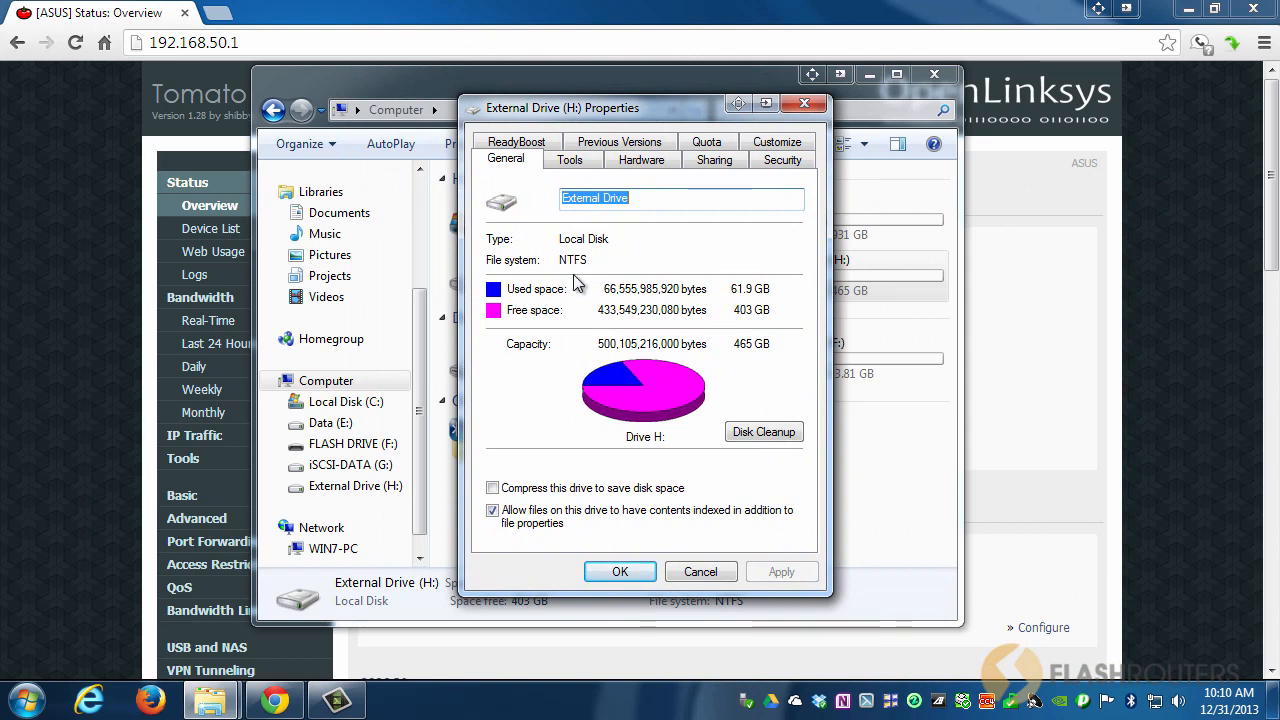
{"action": "left_click", "coordinate": [638, 200]}
{"action": "left_click_drag", "start_coordinate": [638, 200], "coordinate": [560, 200]}
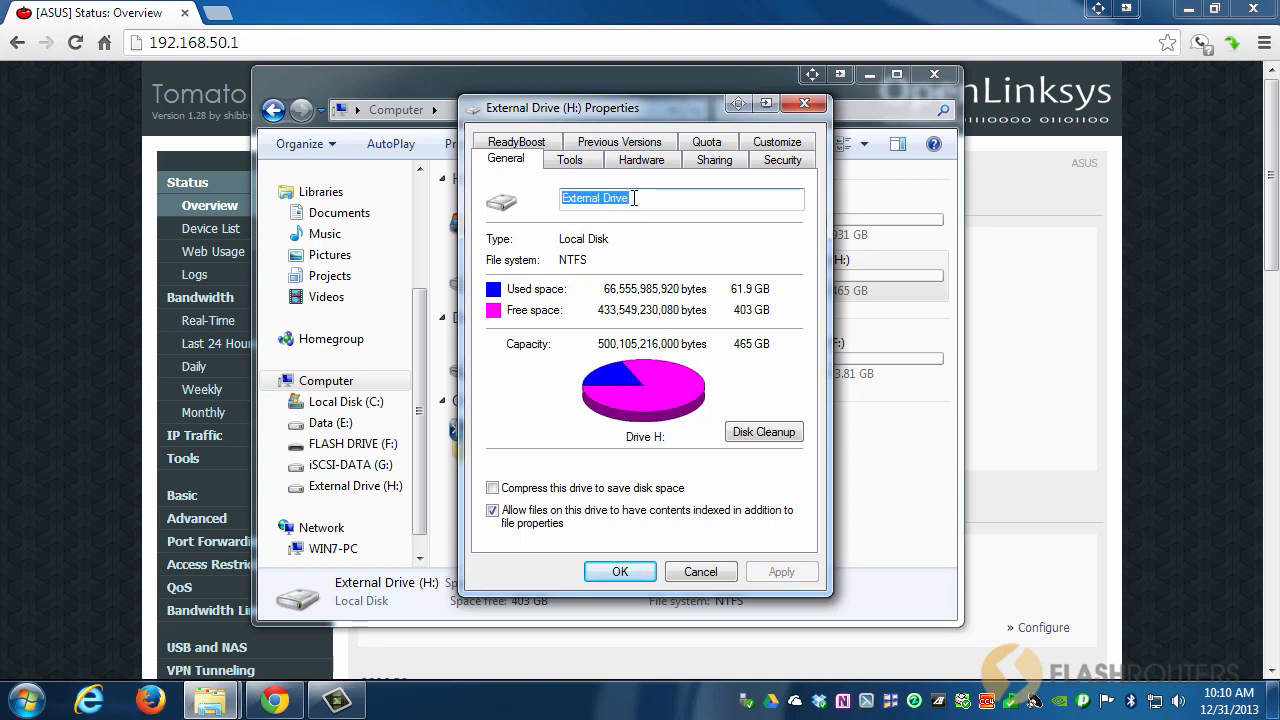
{"action": "left_click", "coordinate": [711, 567]}
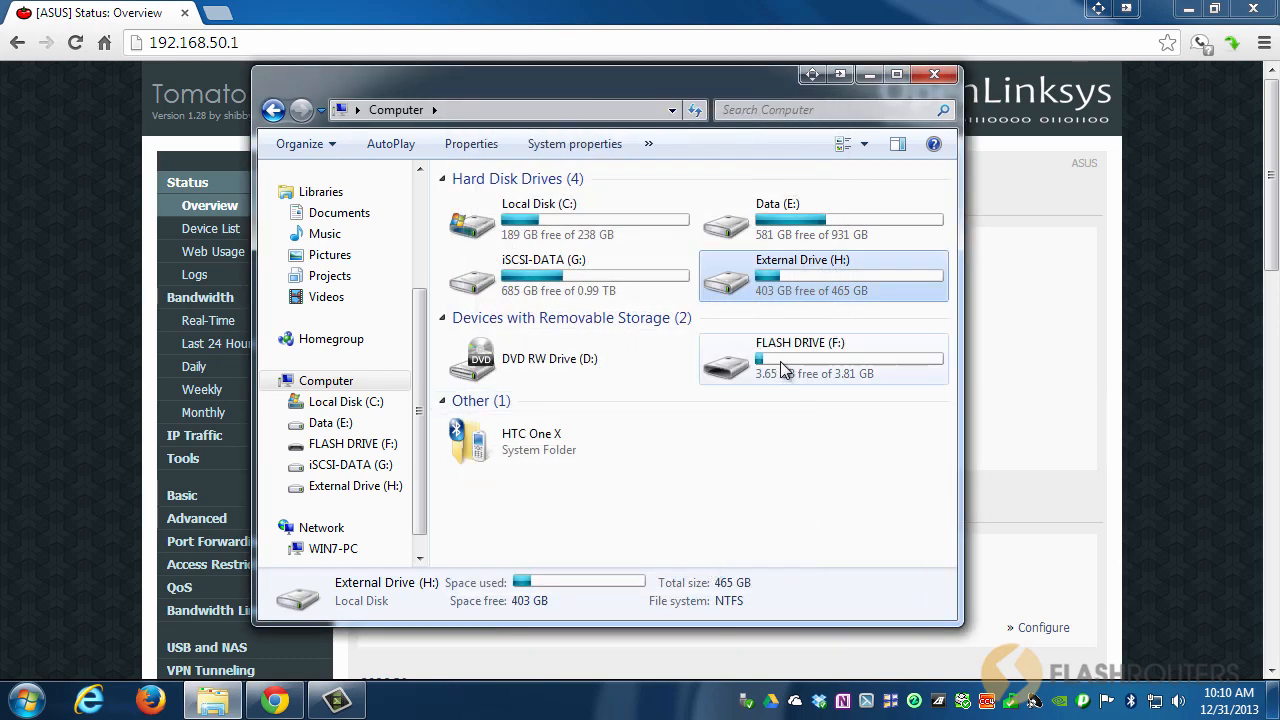
Rename FLASH DRIVE (F:) to 'share' in its Properties General tab.
{"action": "mouse_move", "coordinate": [806, 357]}
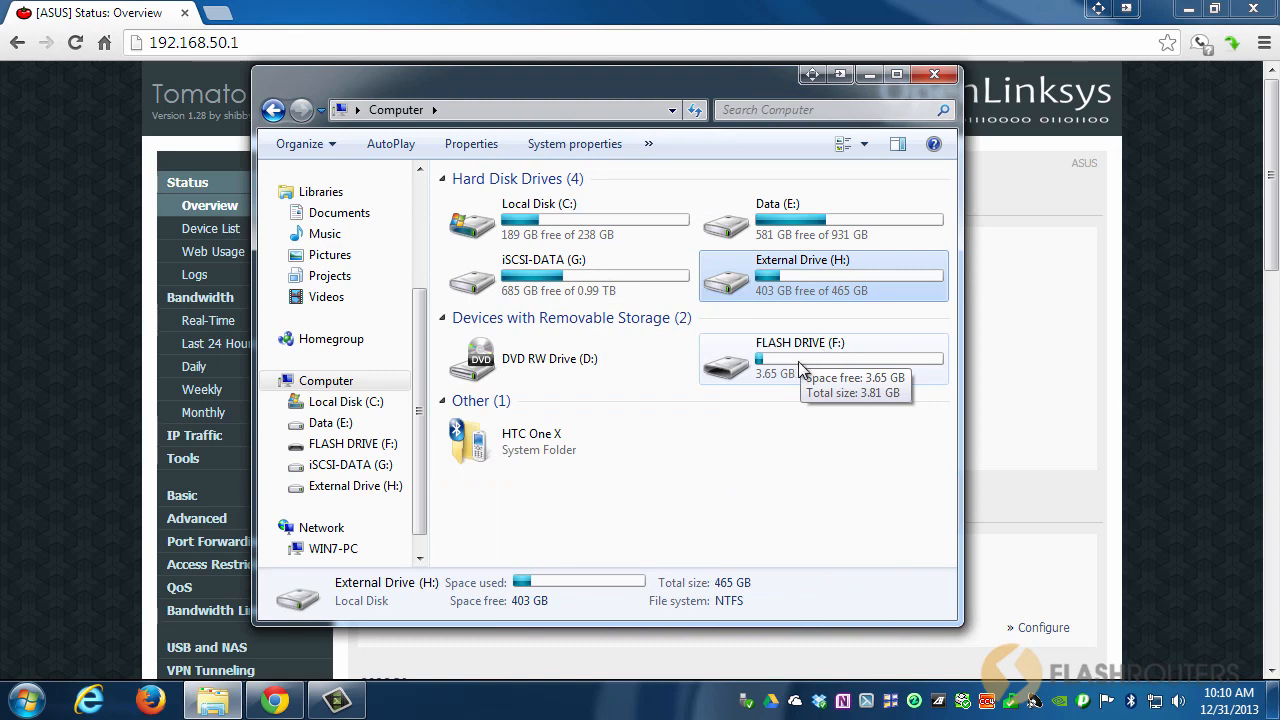
{"action": "right_click", "coordinate": [800, 366]}
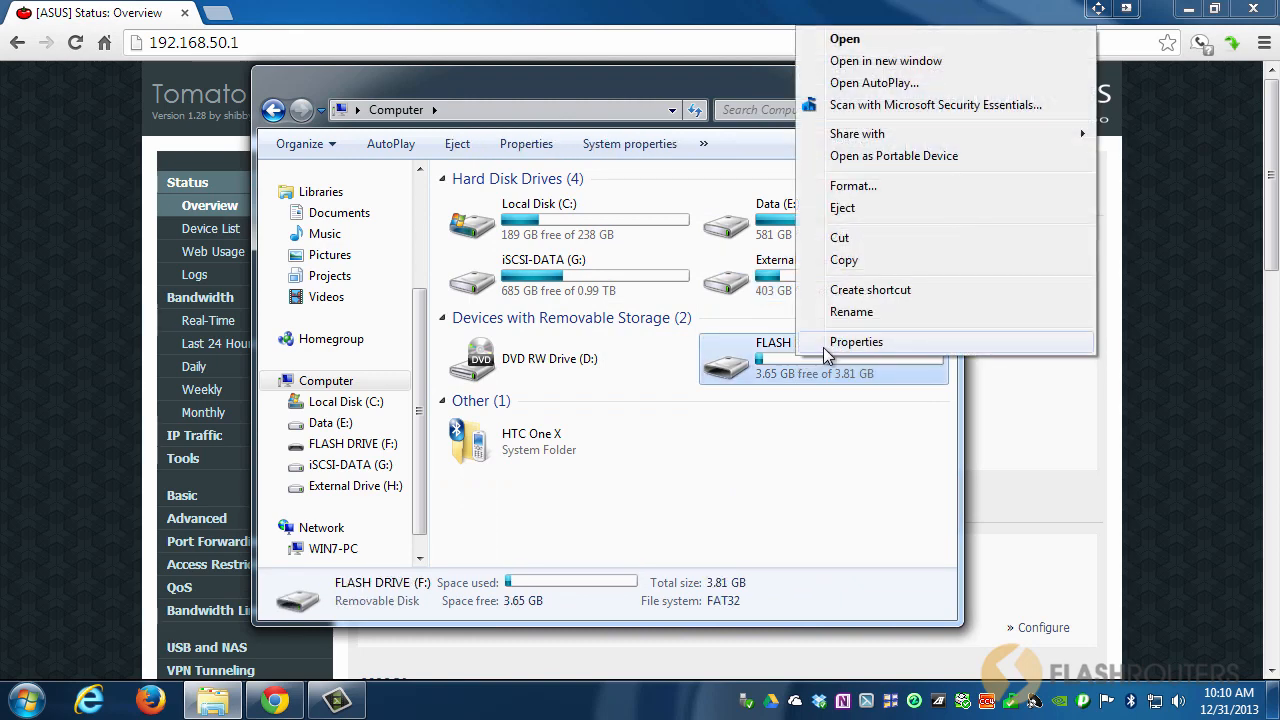
{"action": "left_click", "coordinate": [855, 342]}
{"action": "left_click_drag", "start_coordinate": [946, 200], "coordinate": [671, 167]}
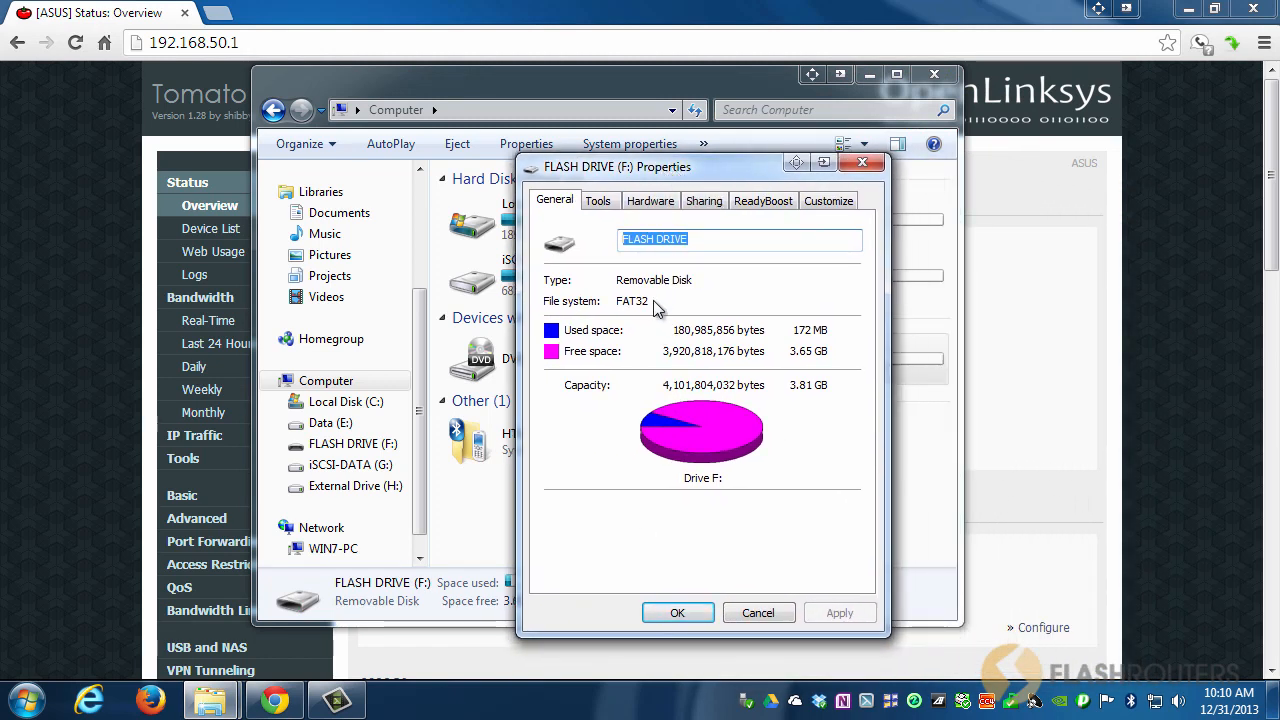
{"action": "left_click", "coordinate": [694, 239]}
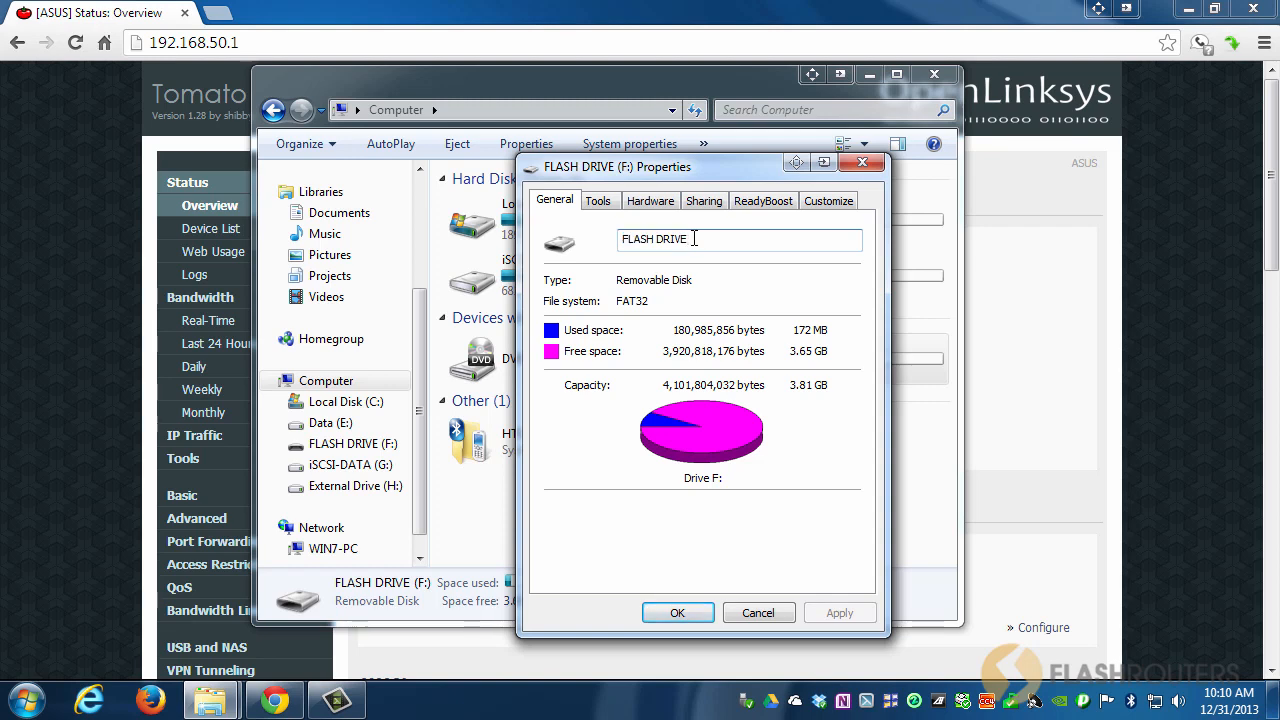
{"action": "left_click_drag", "start_coordinate": [694, 239], "coordinate": [614, 242]}
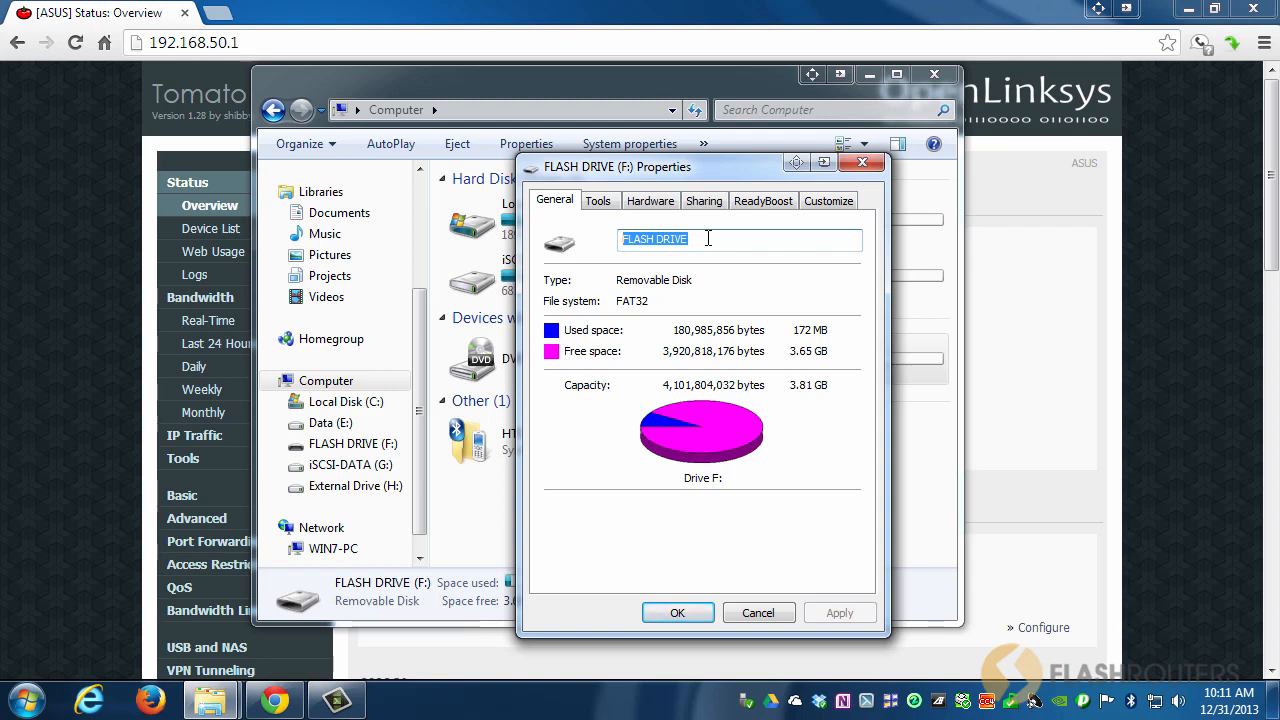
{"action": "type", "text": "share"}
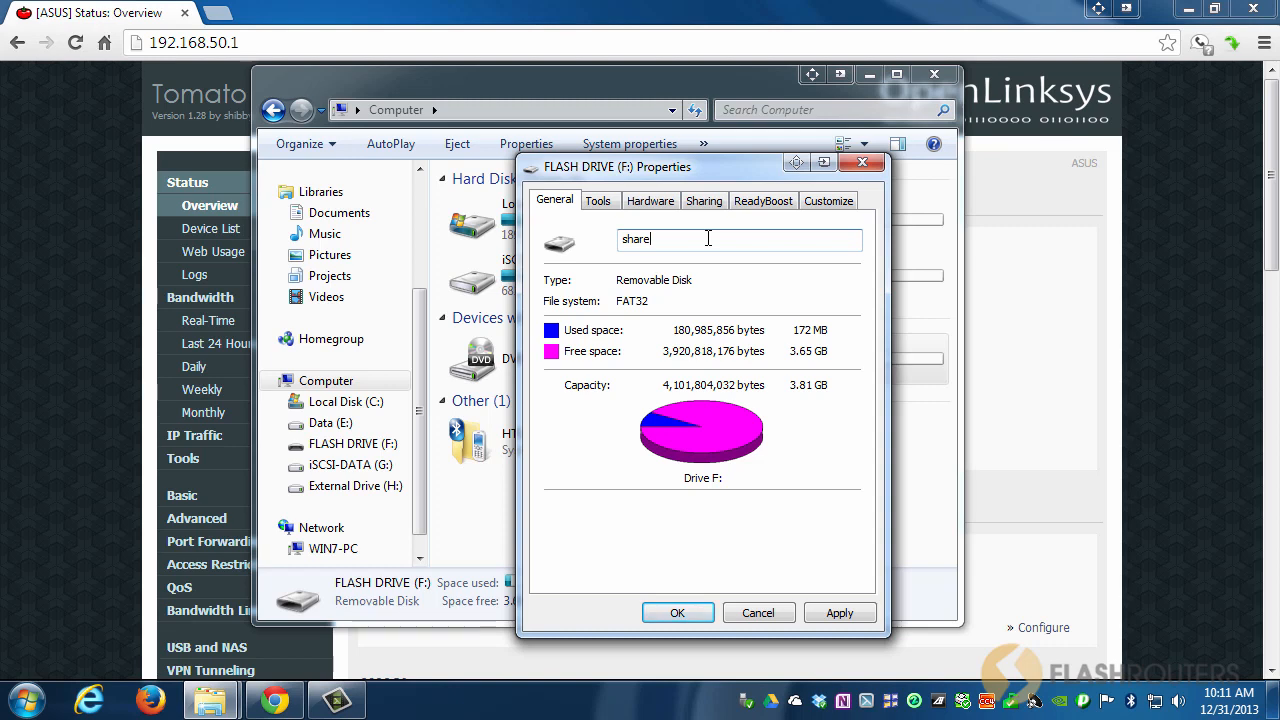
{"action": "key", "text": "Return"}
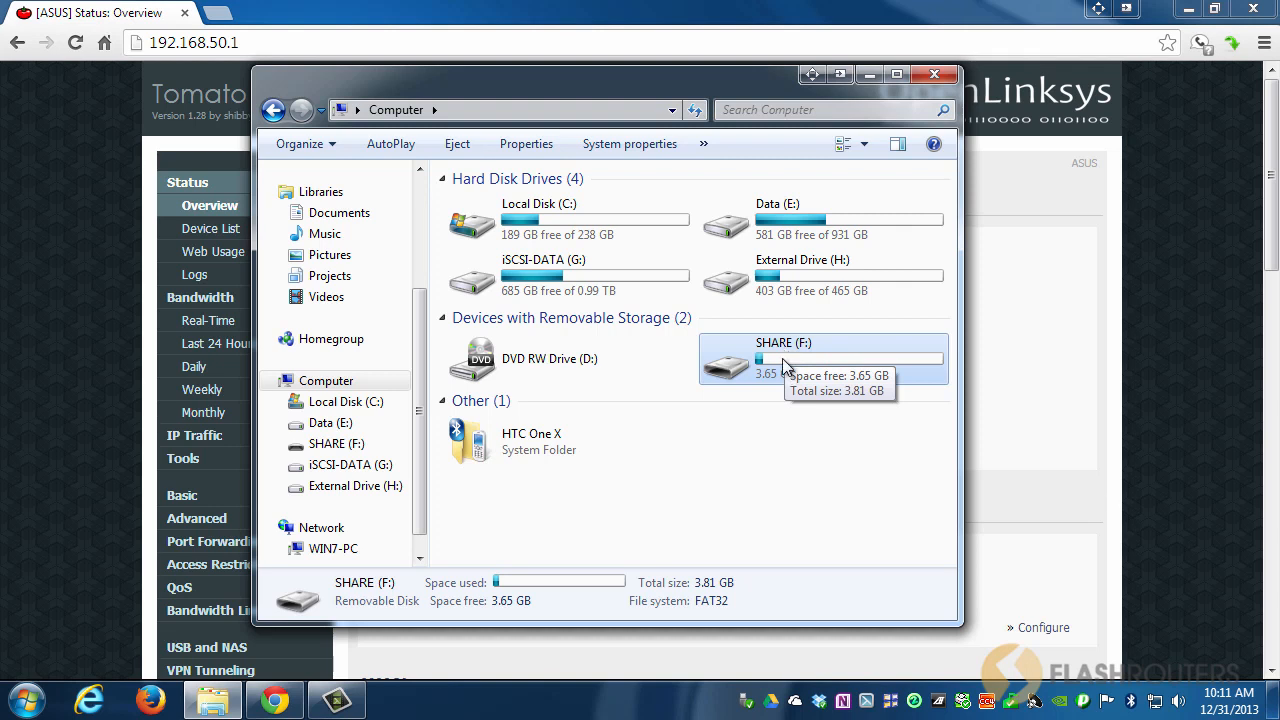
Select External Drive (H:) and SHARE (F:), then minimize Explorer to reveal the router page.
{"action": "left_click", "coordinate": [782, 280]}
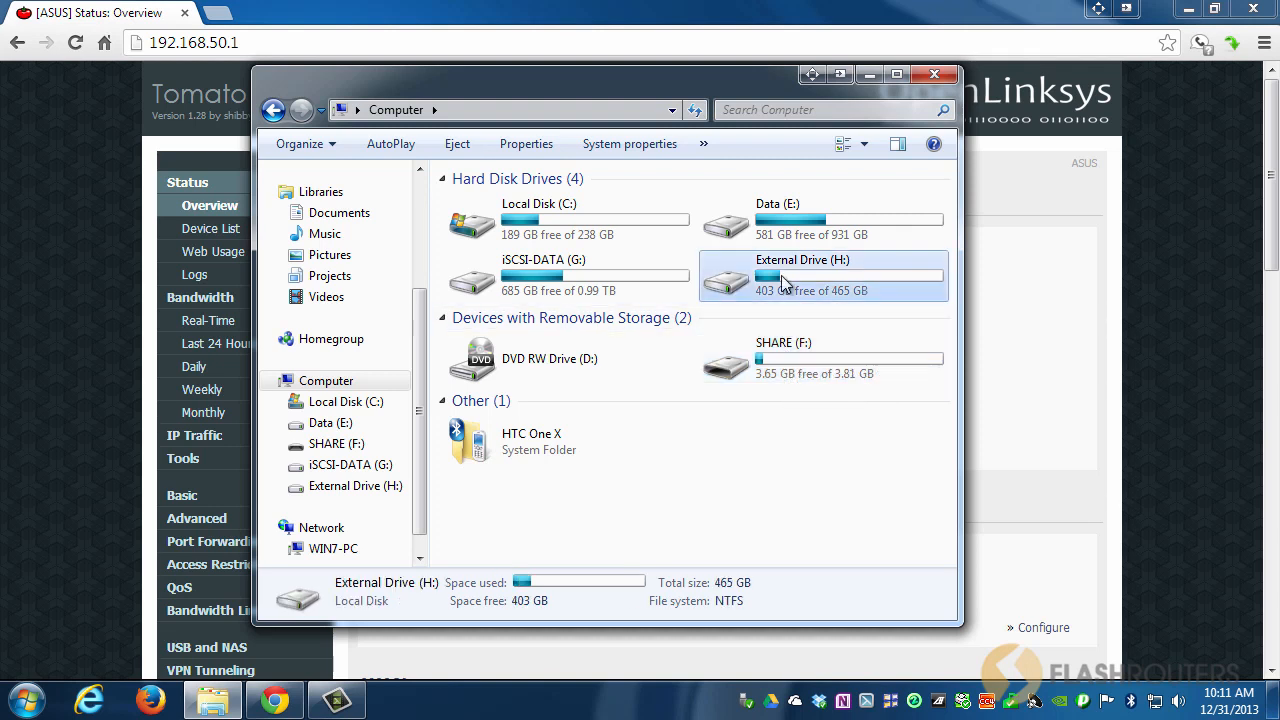
{"action": "left_click", "coordinate": [789, 348]}
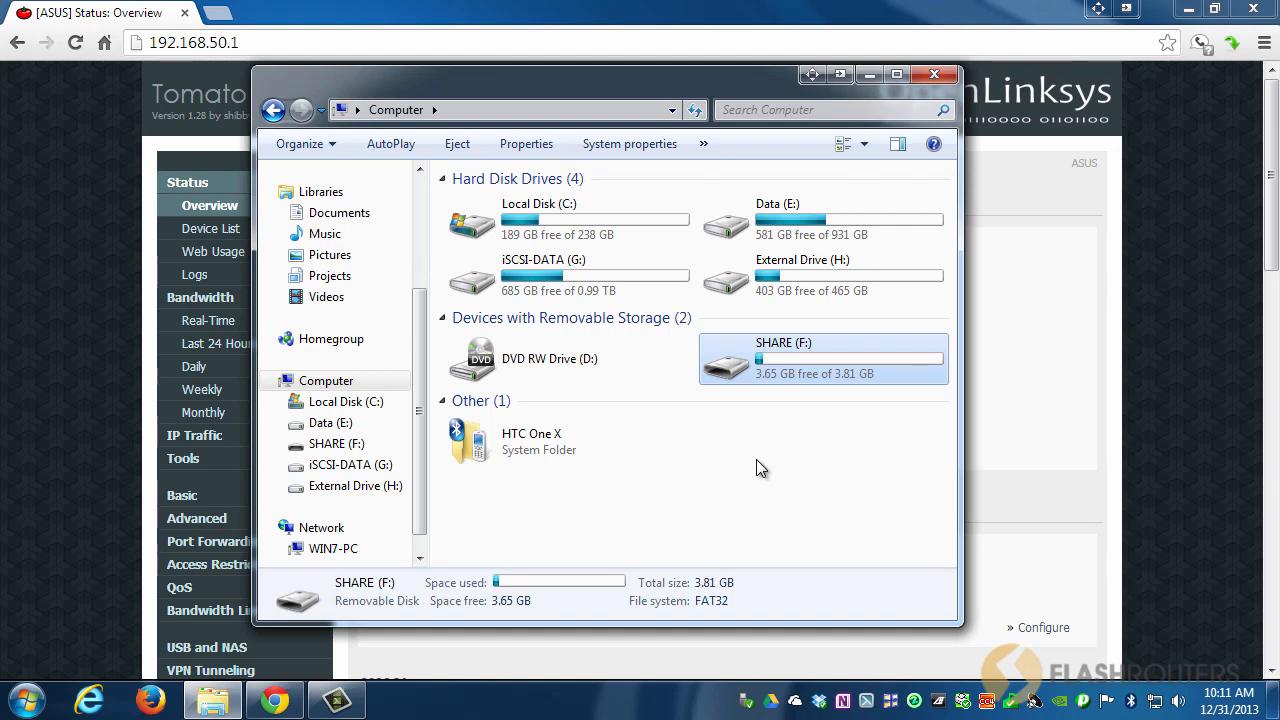
{"action": "left_click", "coordinate": [870, 76]}
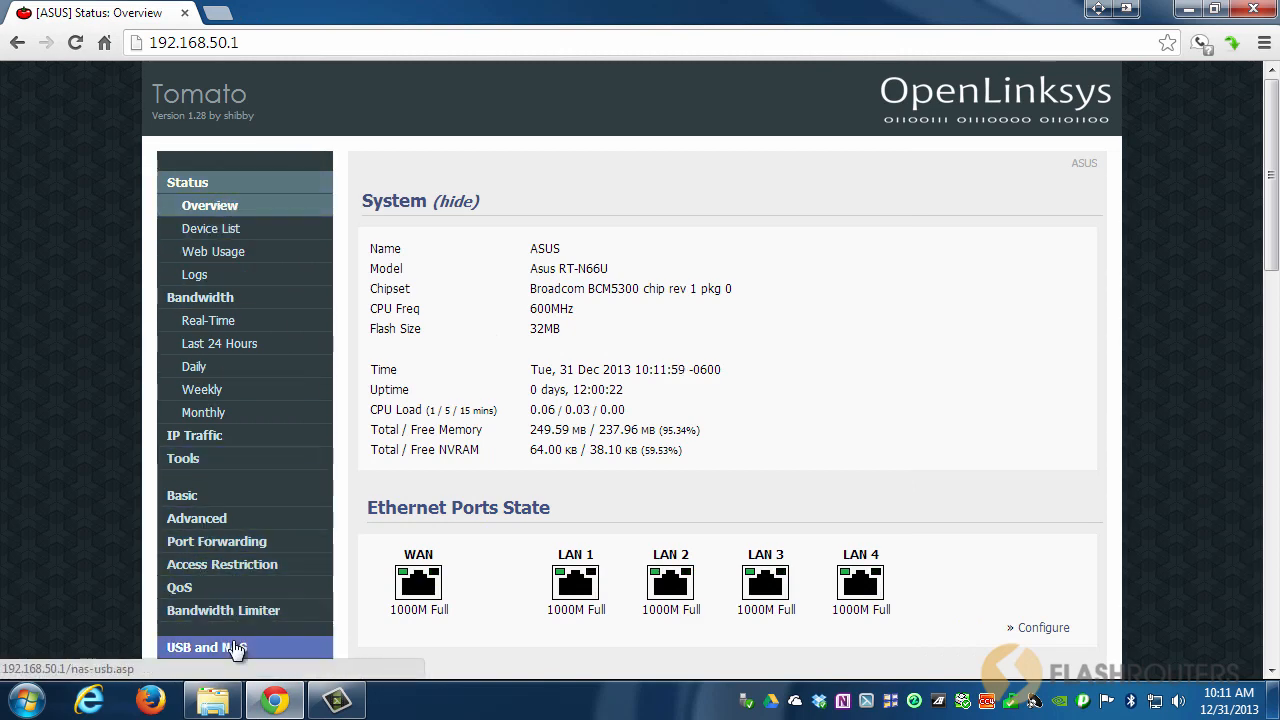
Enable Core USB Support with automount to /mnt on the USB and NAS page.
{"action": "left_click", "coordinate": [237, 650]}
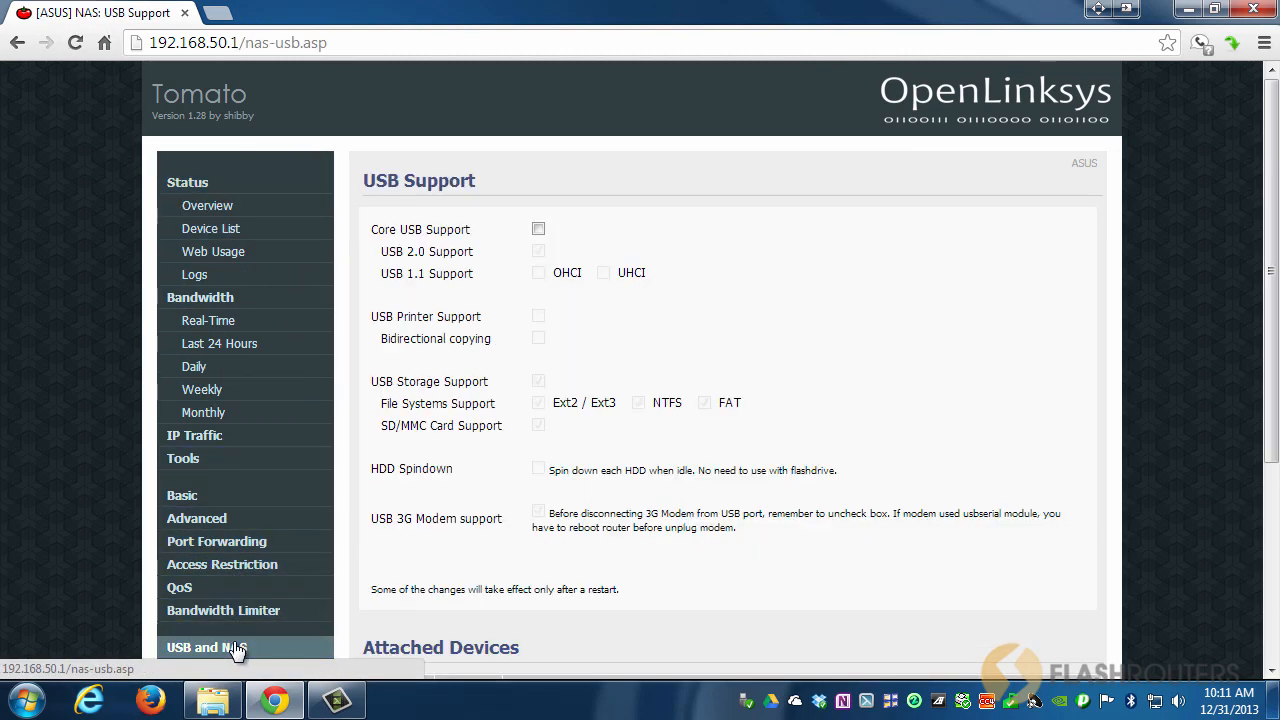
{"action": "left_click", "coordinate": [538, 230]}
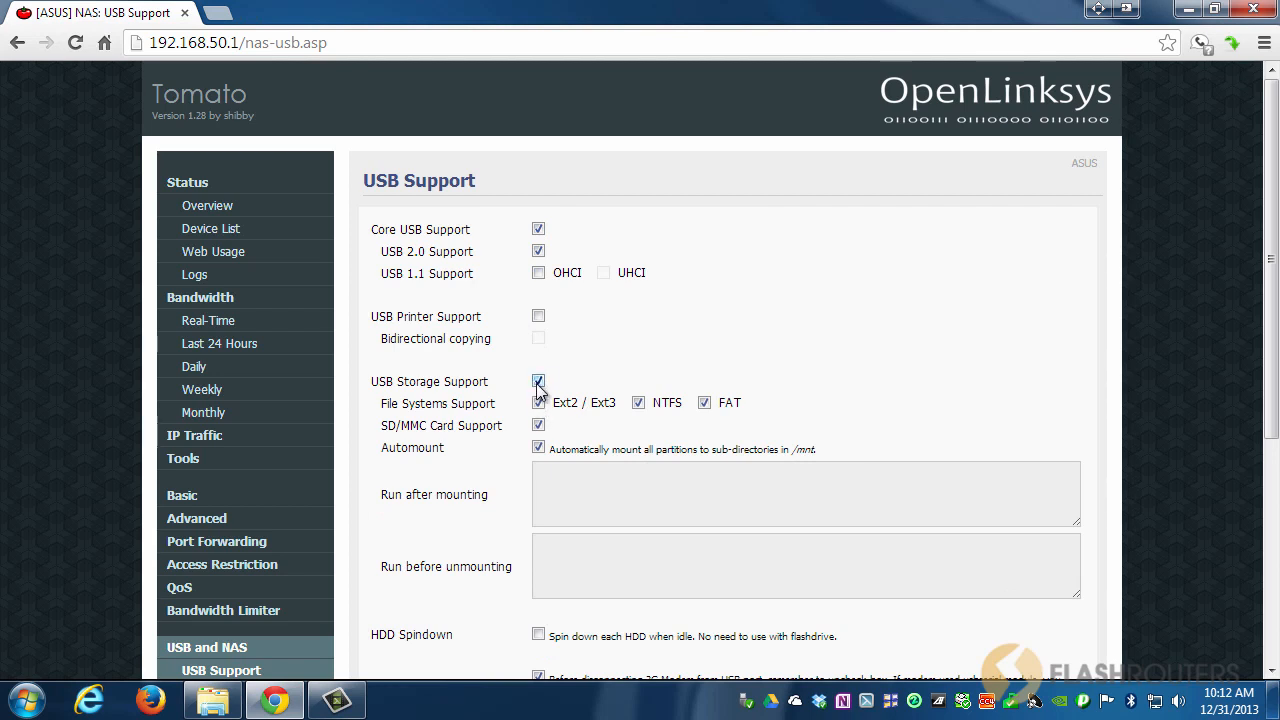
{"action": "left_click", "coordinate": [538, 450]}
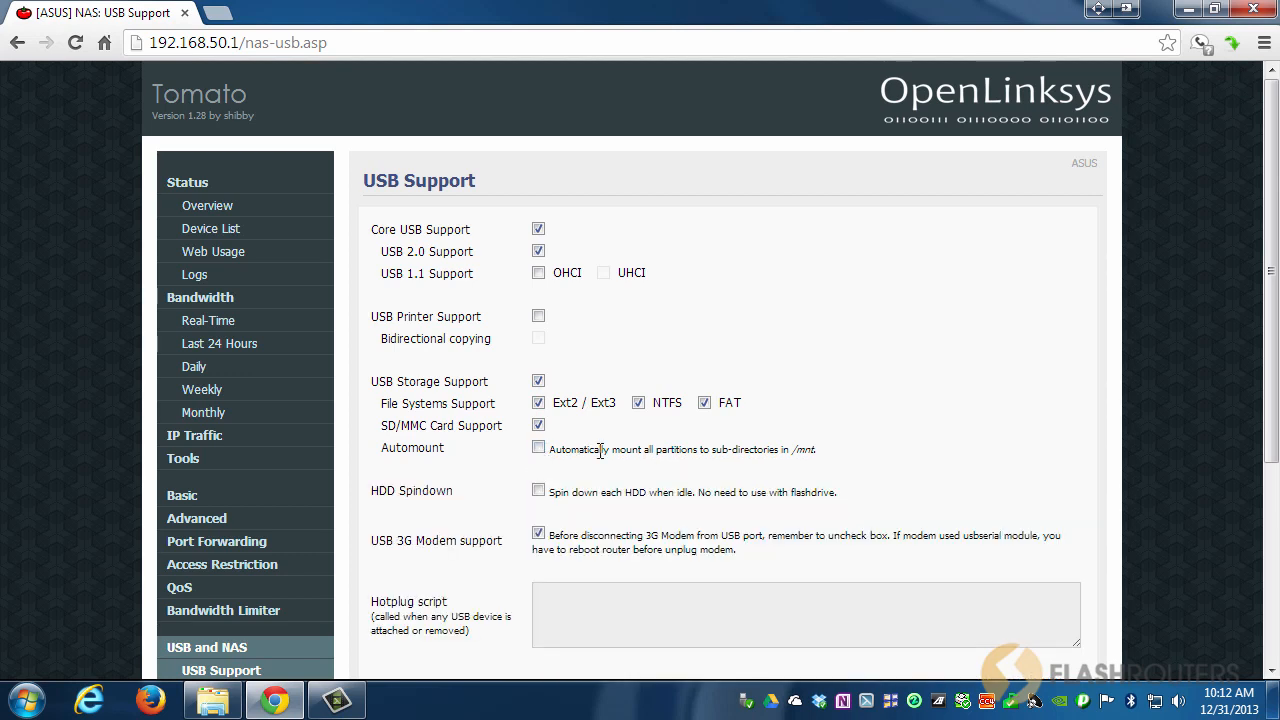
{"action": "left_click", "coordinate": [538, 448]}
{"action": "left_click_drag", "start_coordinate": [794, 449], "coordinate": [815, 447]}
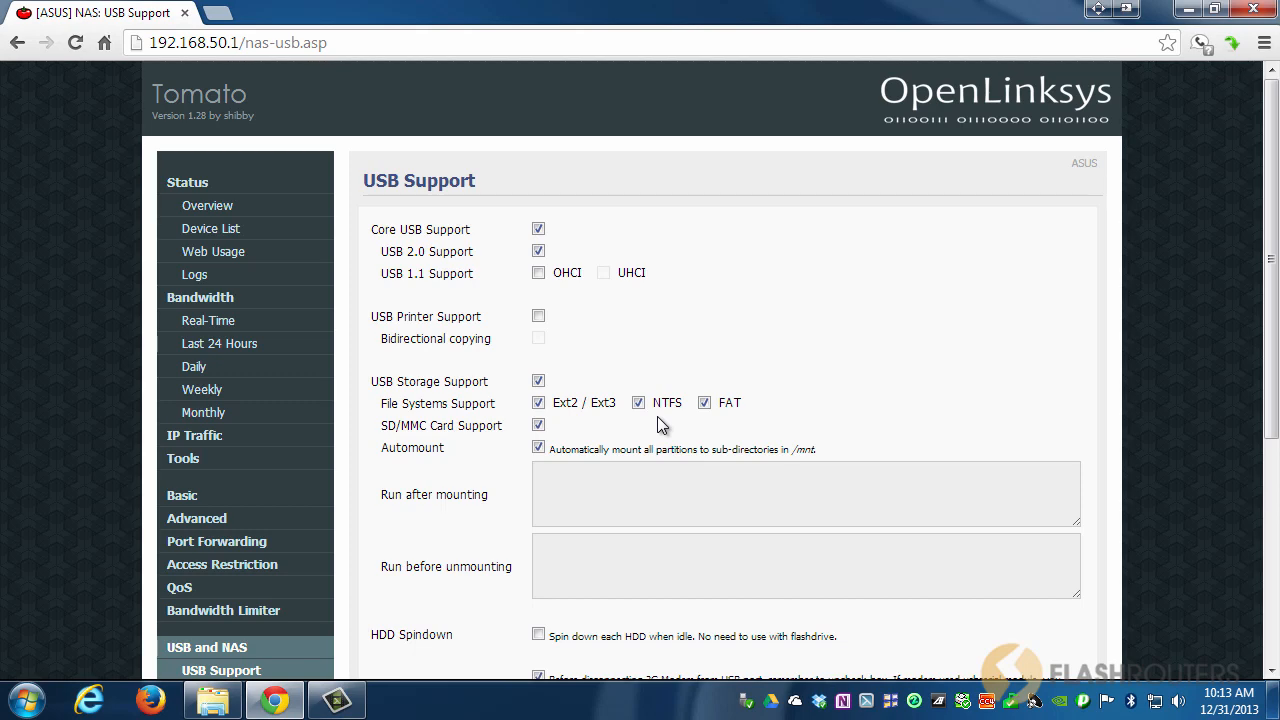
Review the restart note and save the USB Support settings.
{"action": "scroll", "coordinate": [508, 465], "scroll_direction": "down", "scroll_amount": 2}
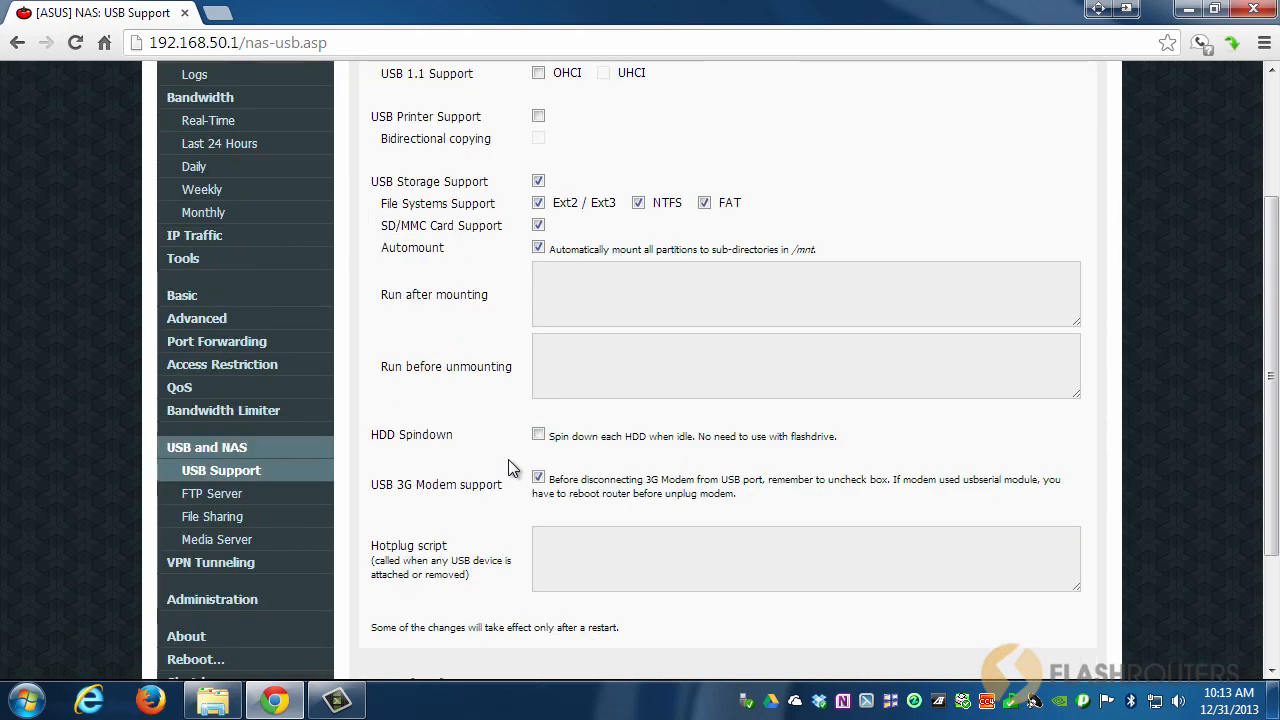
{"action": "scroll", "coordinate": [599, 468], "scroll_direction": "down", "scroll_amount": 2}
{"action": "left_click_drag", "start_coordinate": [628, 452], "coordinate": [363, 457]}
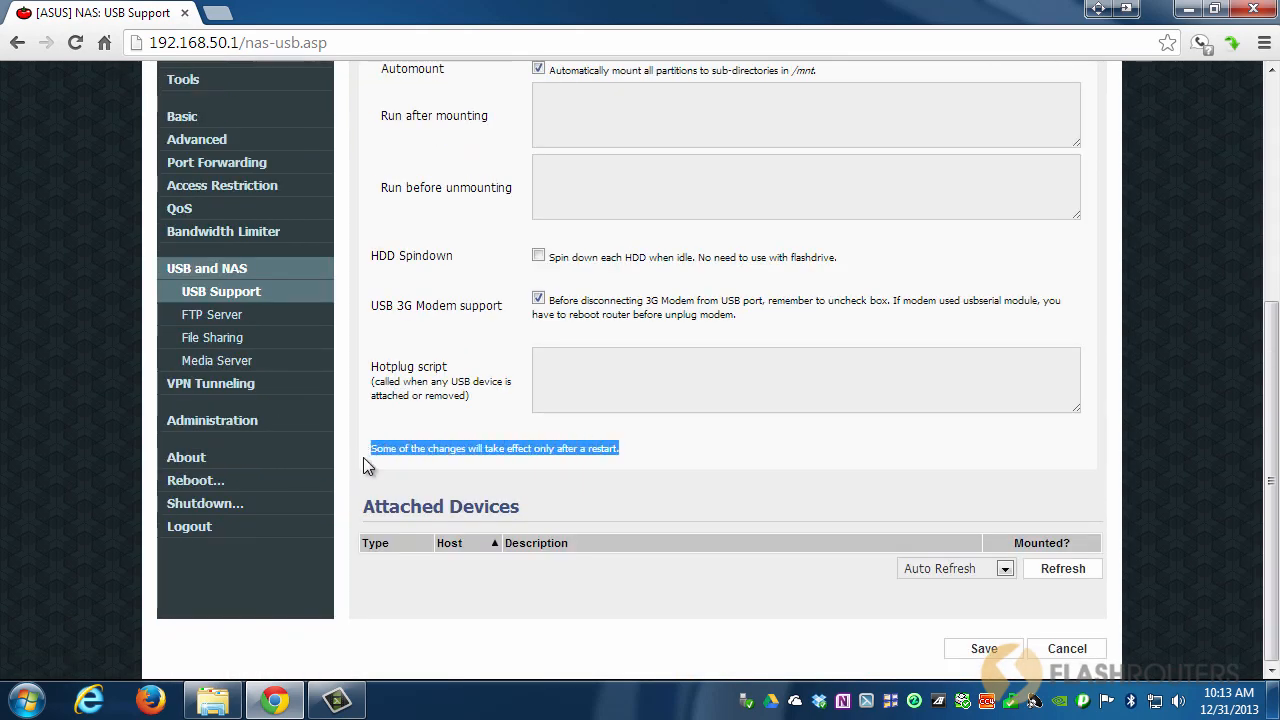
{"action": "left_click", "coordinate": [628, 450]}
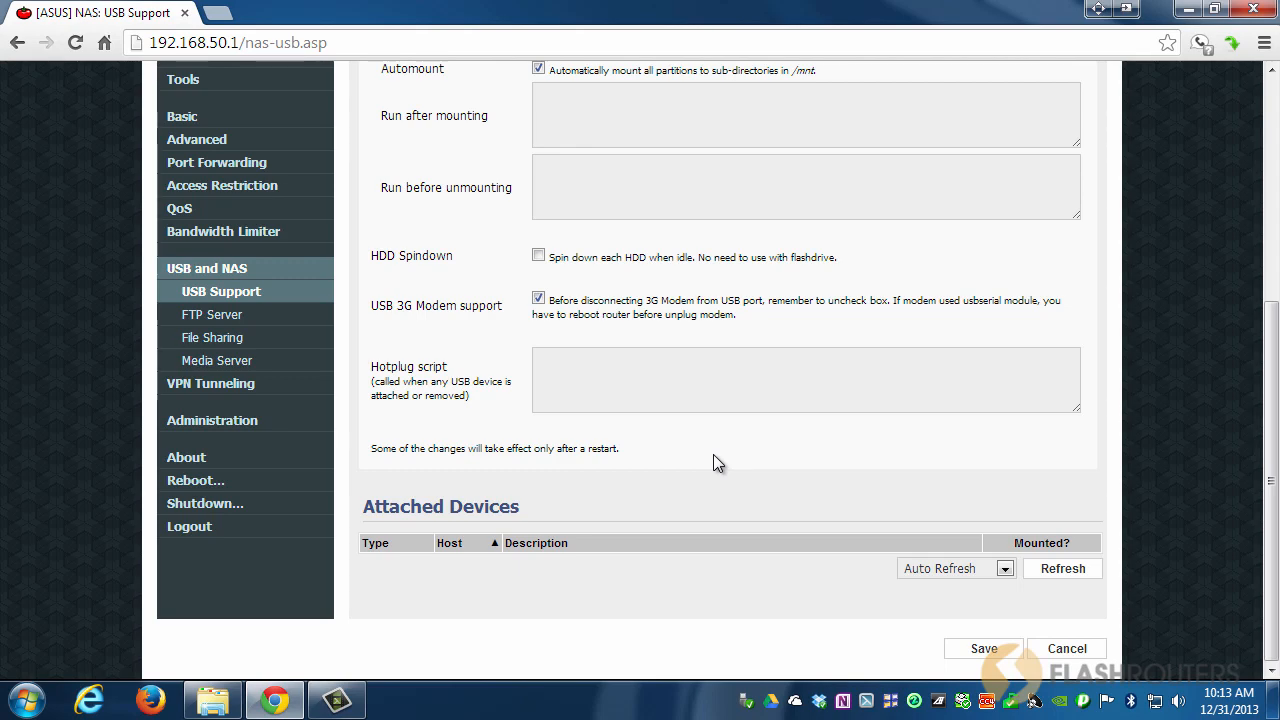
{"action": "scroll", "coordinate": [713, 454], "scroll_direction": "up", "scroll_amount": 3}
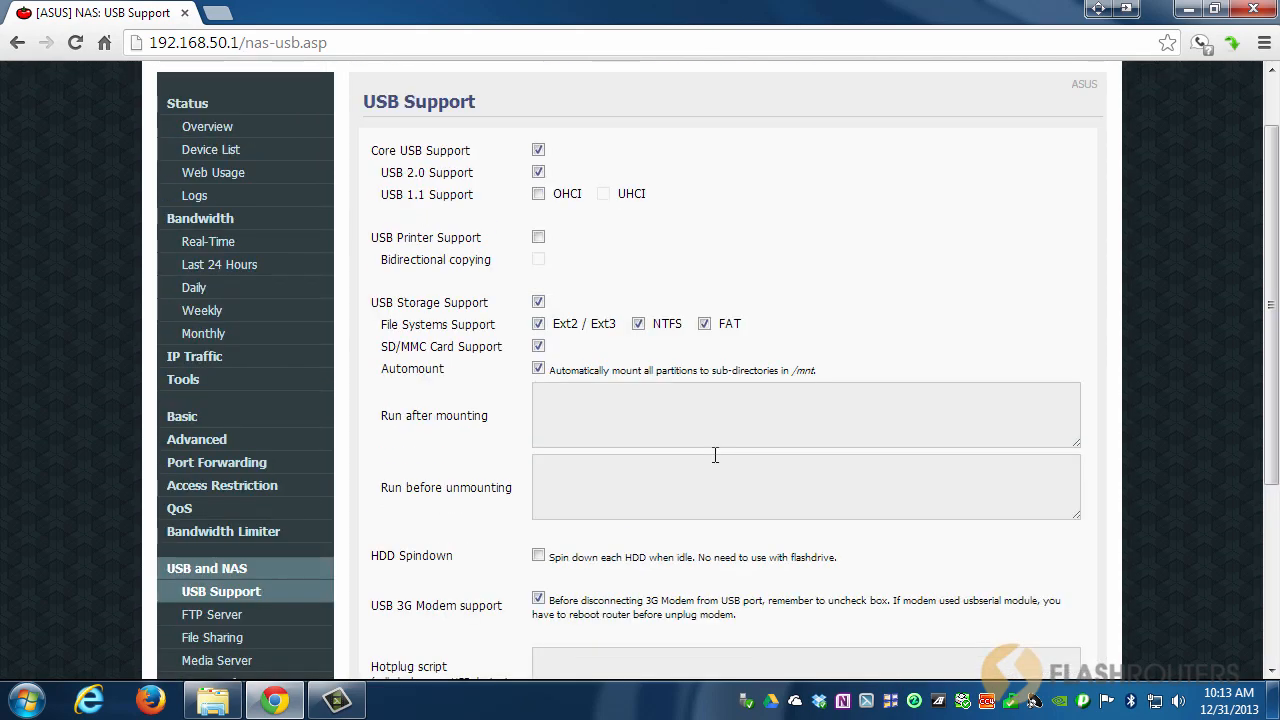
{"action": "scroll", "coordinate": [715, 455], "scroll_direction": "down", "scroll_amount": 3}
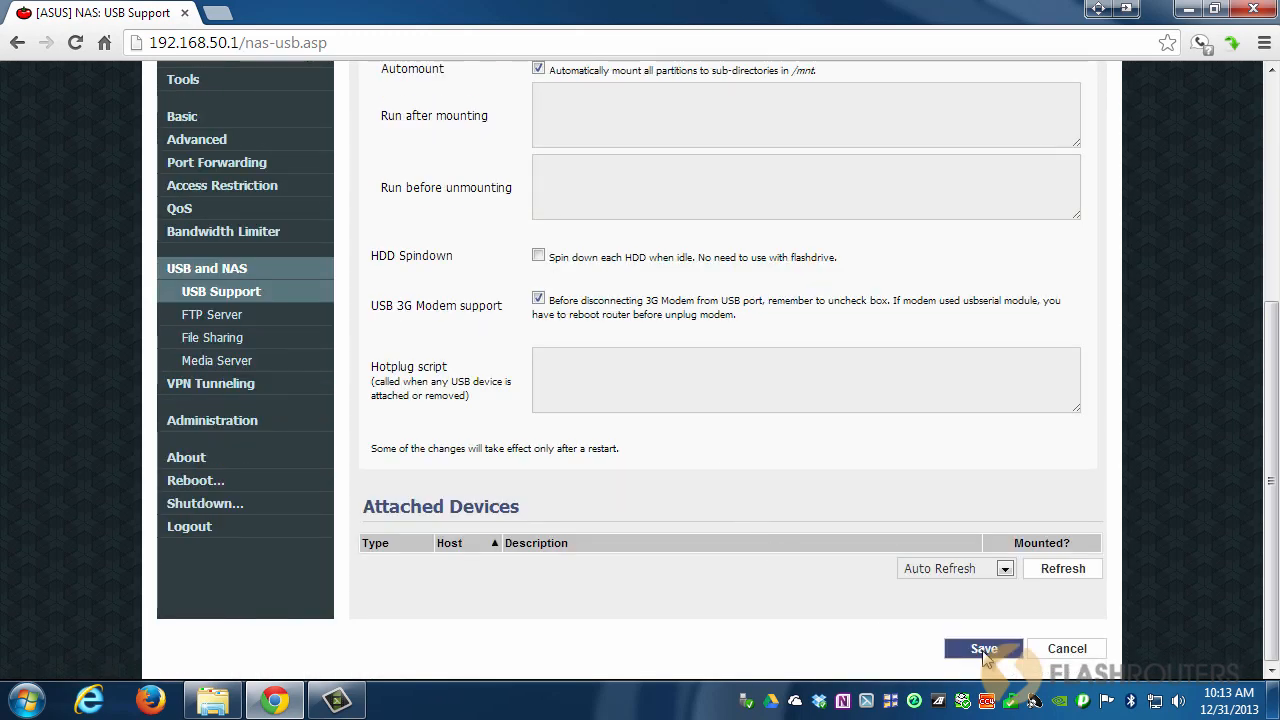
{"action": "left_click", "coordinate": [983, 650]}
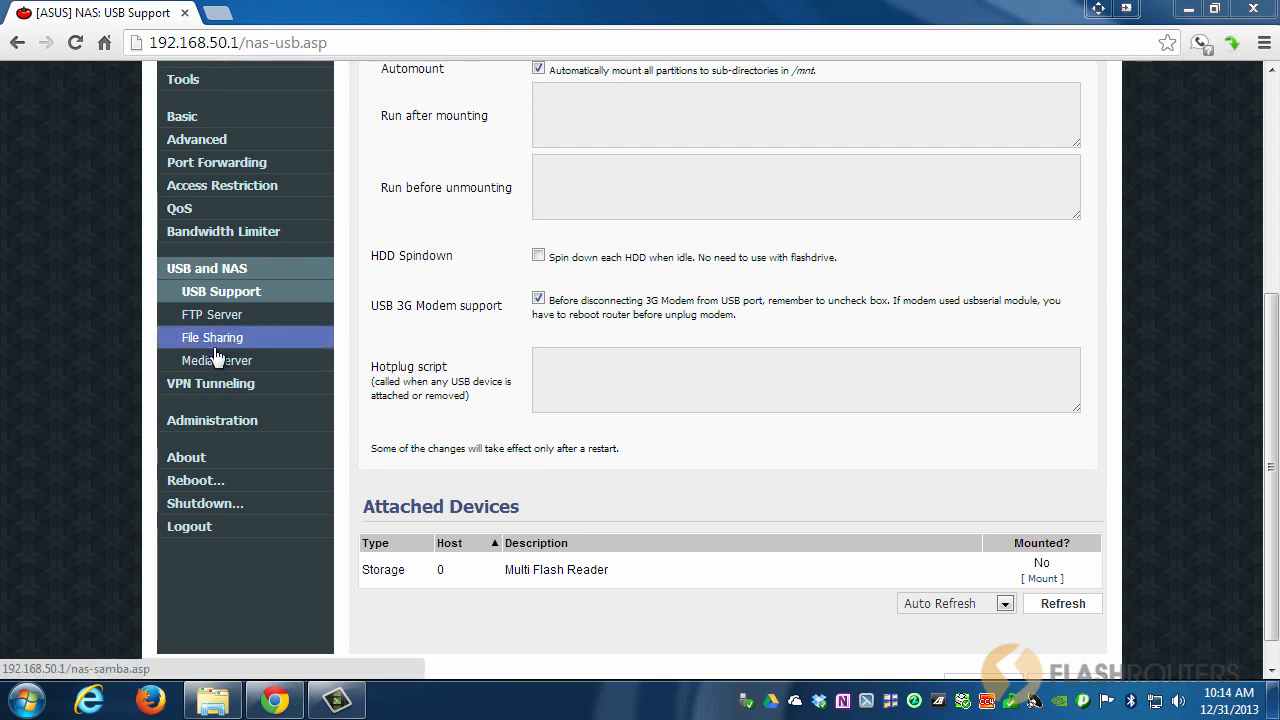
On the File Sharing page, try authenticated sharing and enter a sharing password.
{"action": "left_click", "coordinate": [214, 345]}
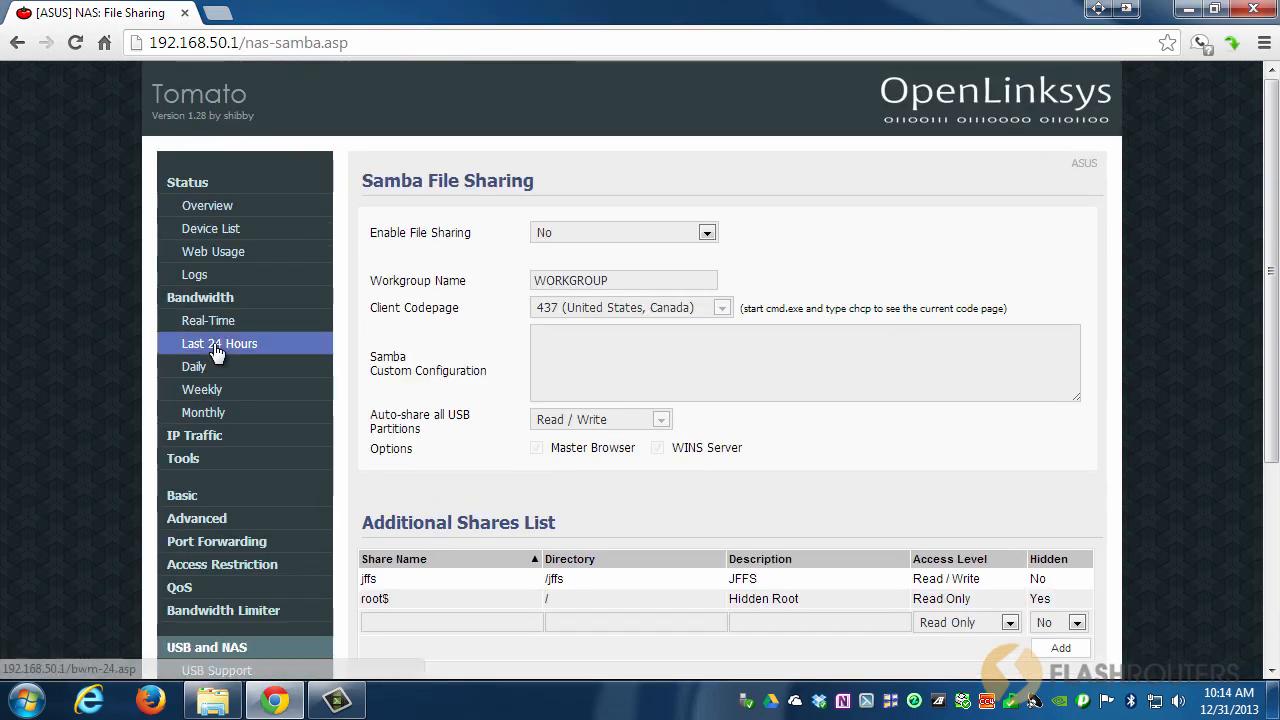
{"action": "left_click", "coordinate": [601, 233]}
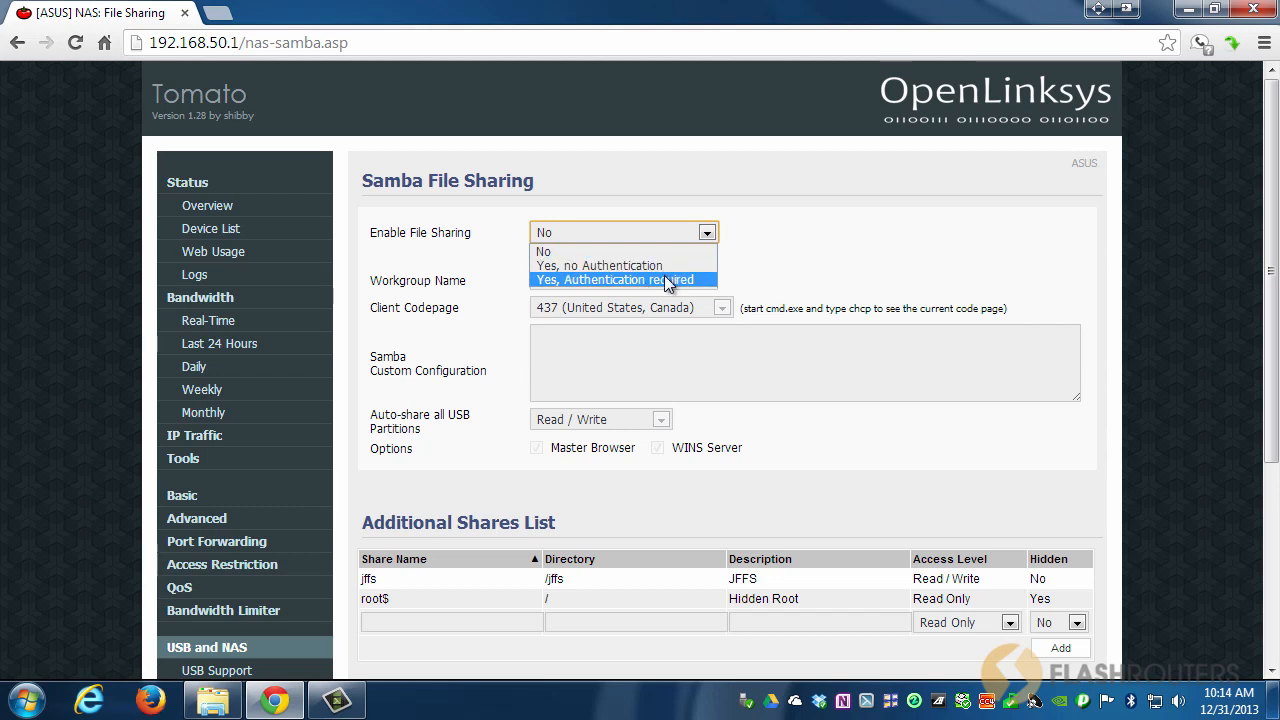
{"action": "left_click", "coordinate": [668, 281]}
{"action": "left_click", "coordinate": [569, 287]}
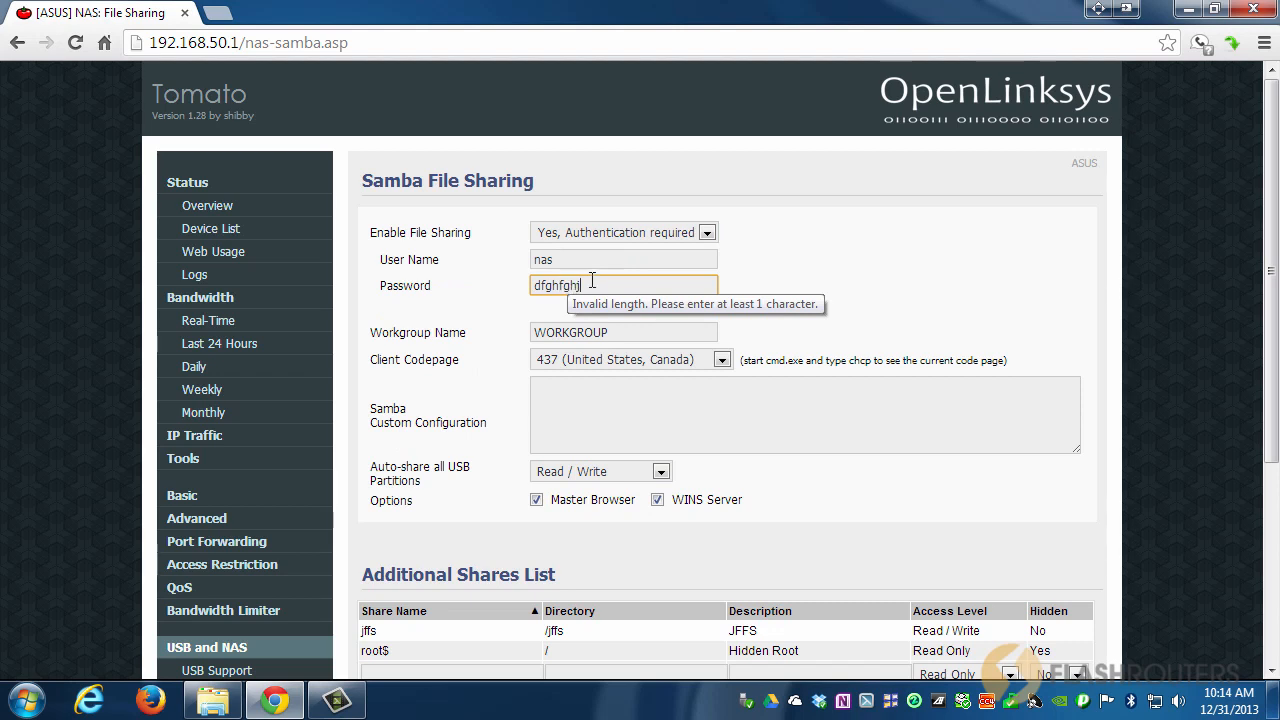
{"action": "left_click_drag", "start_coordinate": [562, 257], "coordinate": [514, 262]}
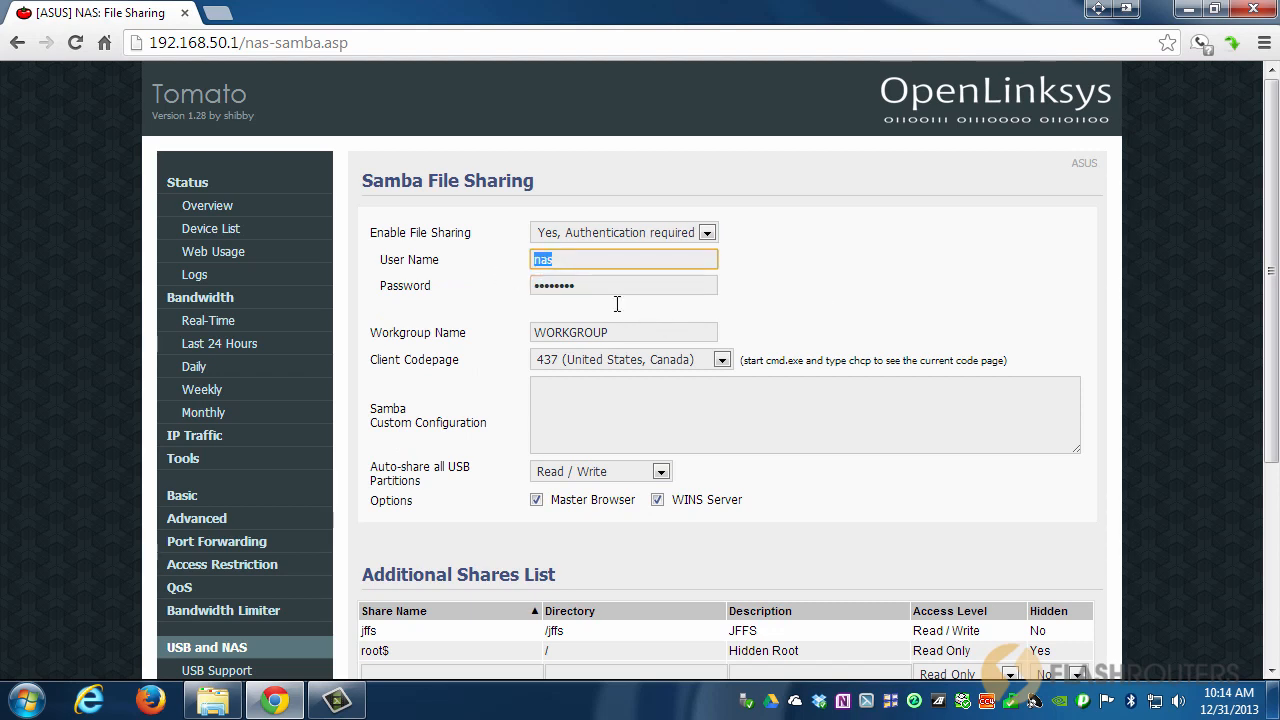
Switch file sharing to 'Yes, no Authentication' and highlight the WORKGROUP name.
{"action": "left_click", "coordinate": [689, 236]}
{"action": "left_click", "coordinate": [645, 267]}
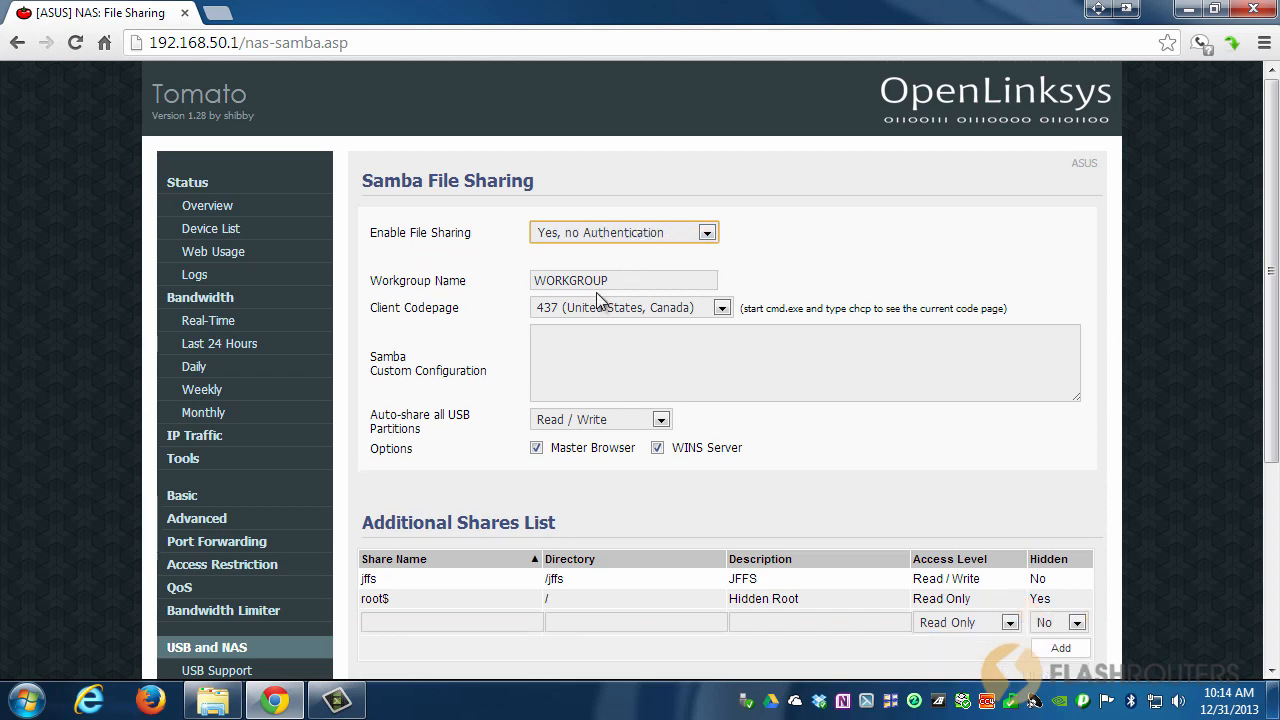
{"action": "left_click", "coordinate": [613, 280]}
{"action": "left_click_drag", "start_coordinate": [613, 280], "coordinate": [531, 281]}
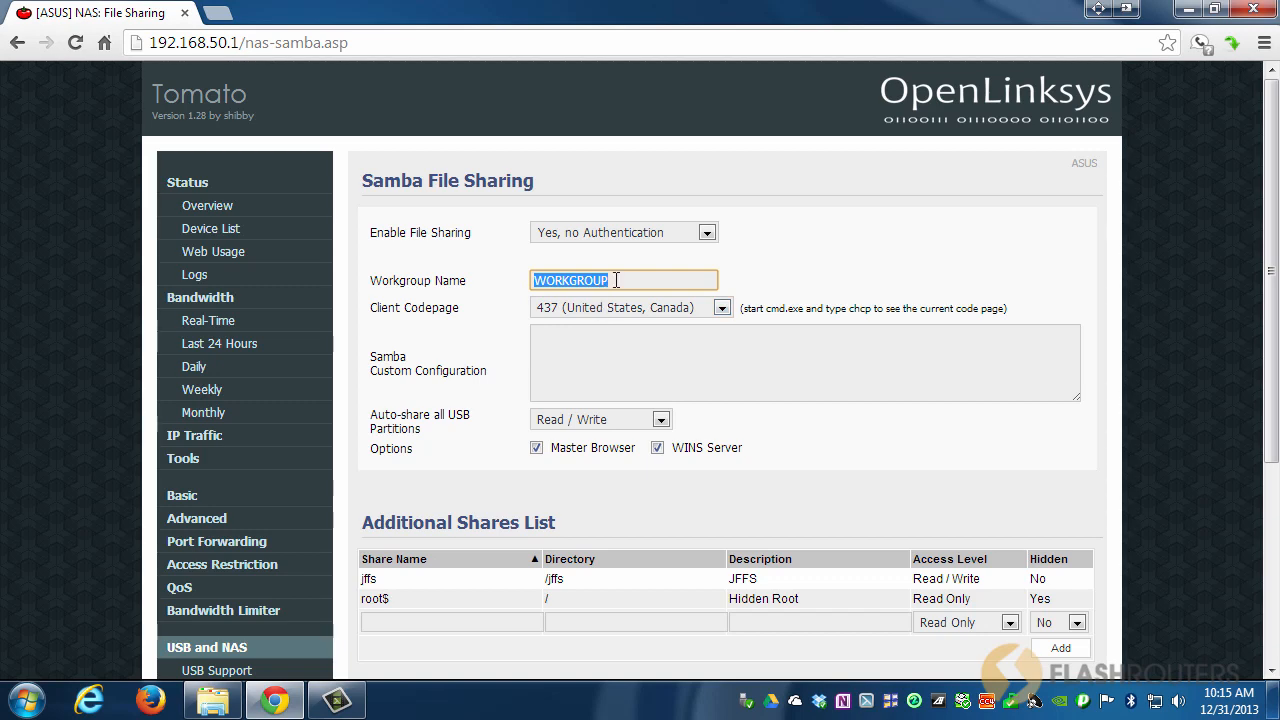
{"action": "left_click", "coordinate": [27, 702]}
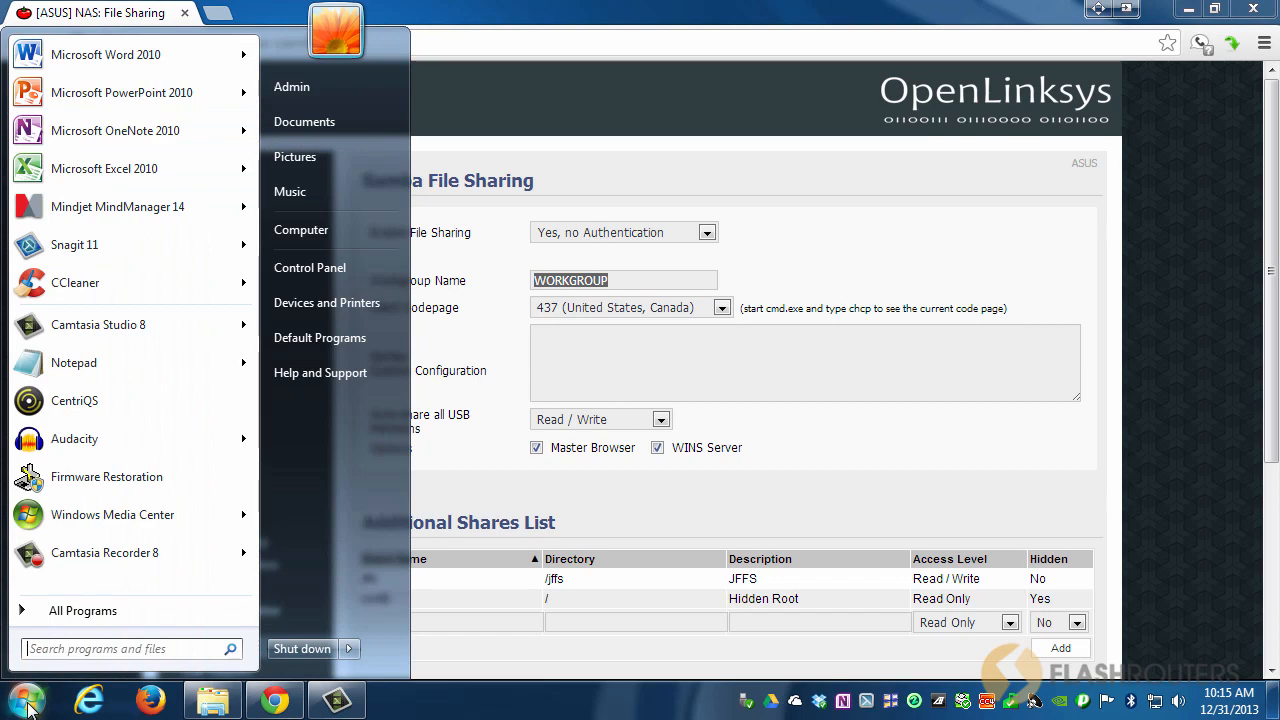
{"action": "right_click", "coordinate": [357, 229]}
{"action": "left_click", "coordinate": [410, 393]}
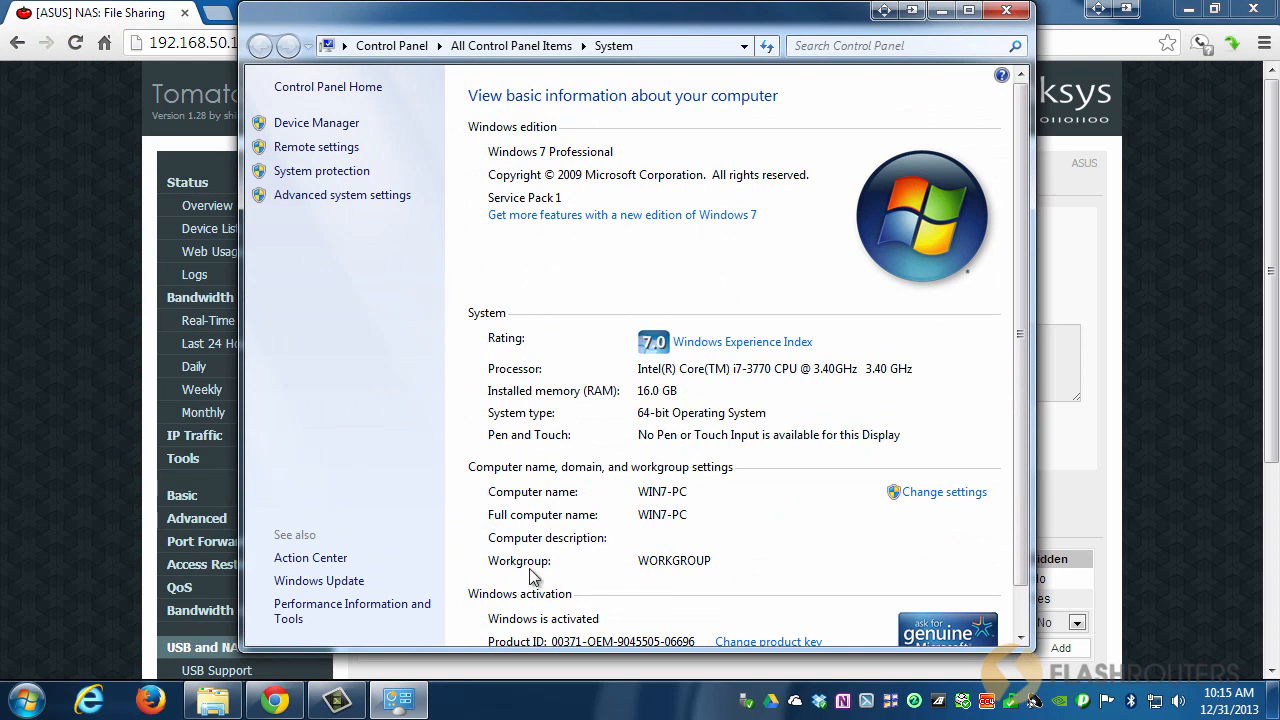
{"action": "left_click", "coordinate": [1007, 18]}
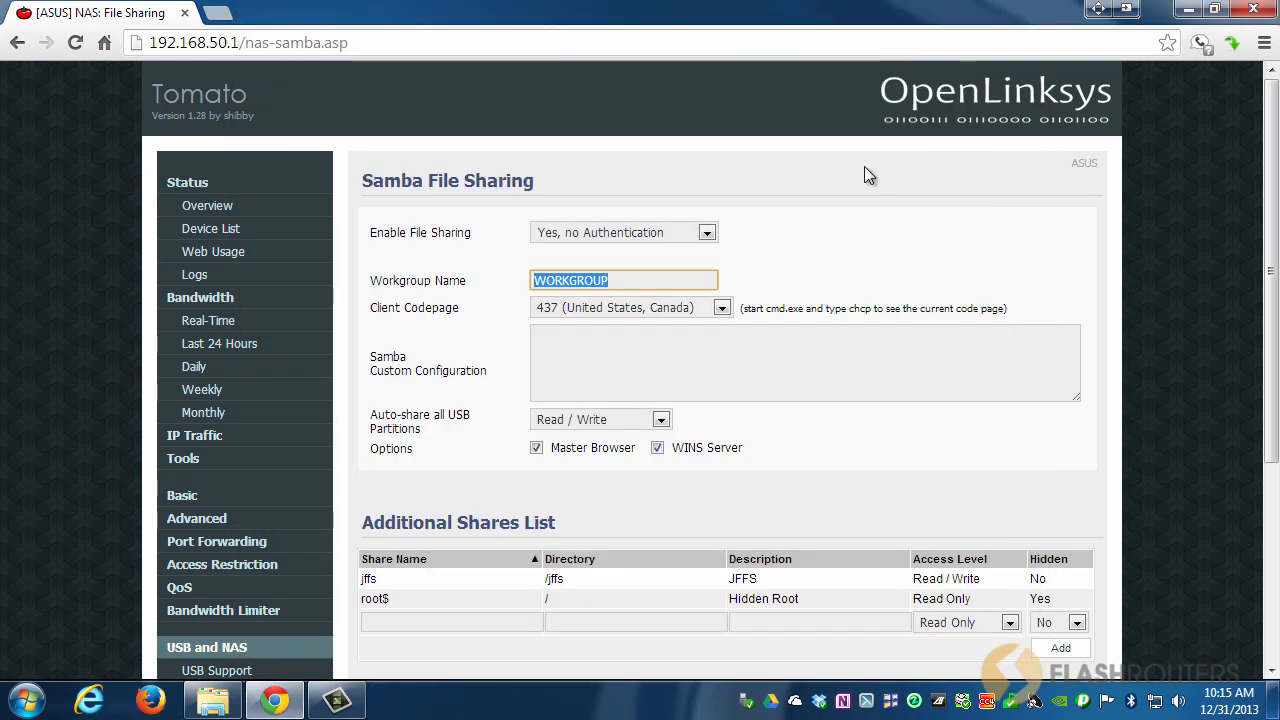
{"action": "left_click", "coordinate": [720, 309]}
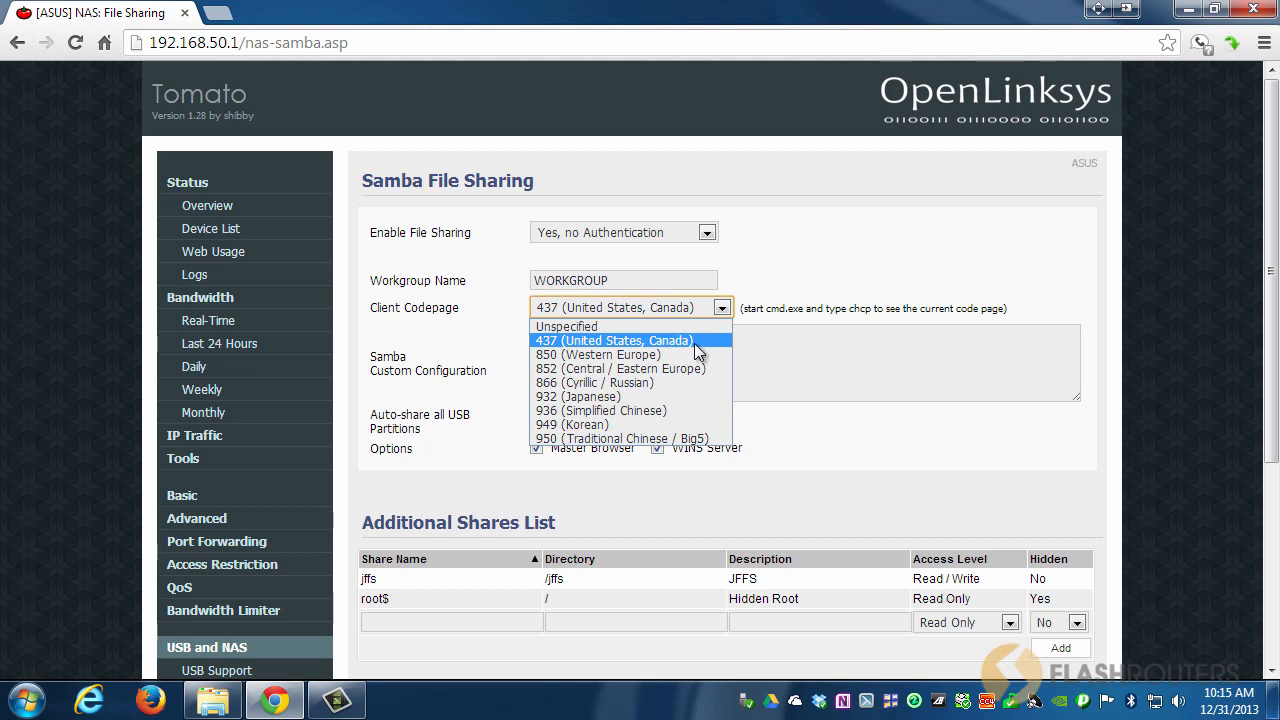
{"action": "left_click", "coordinate": [697, 343]}
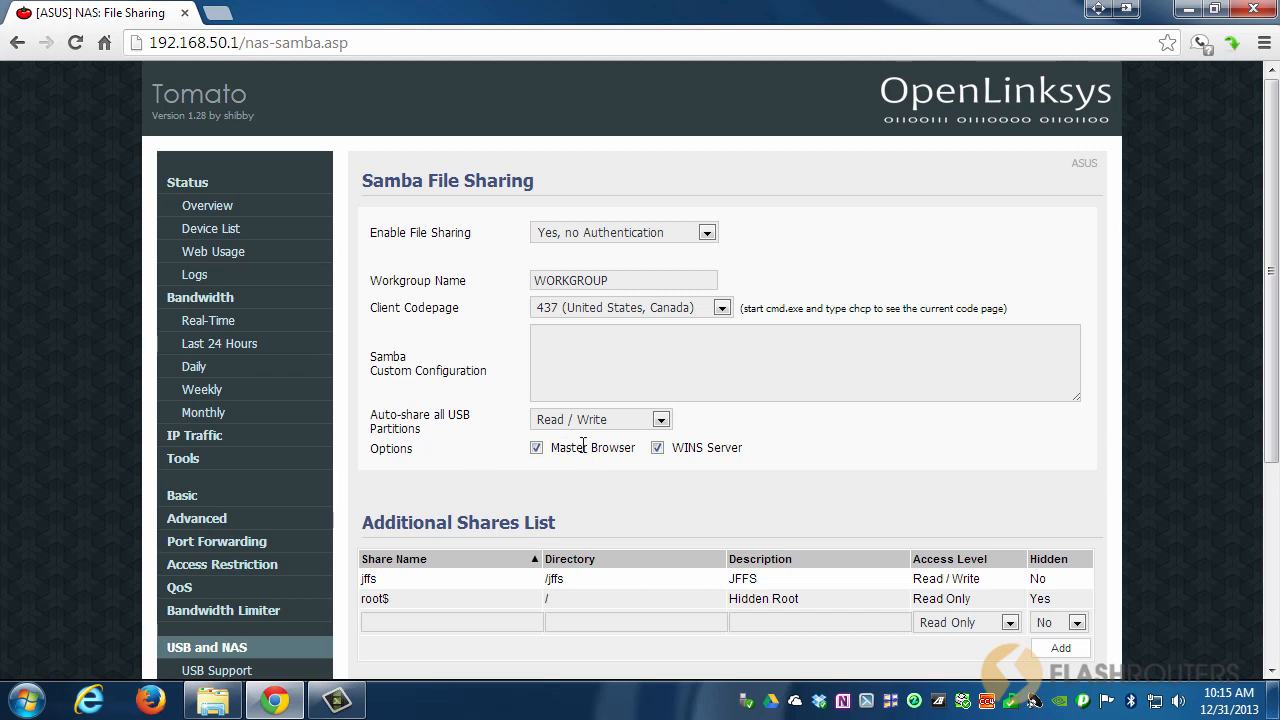
{"action": "left_click", "coordinate": [538, 449]}
{"action": "left_click", "coordinate": [538, 449]}
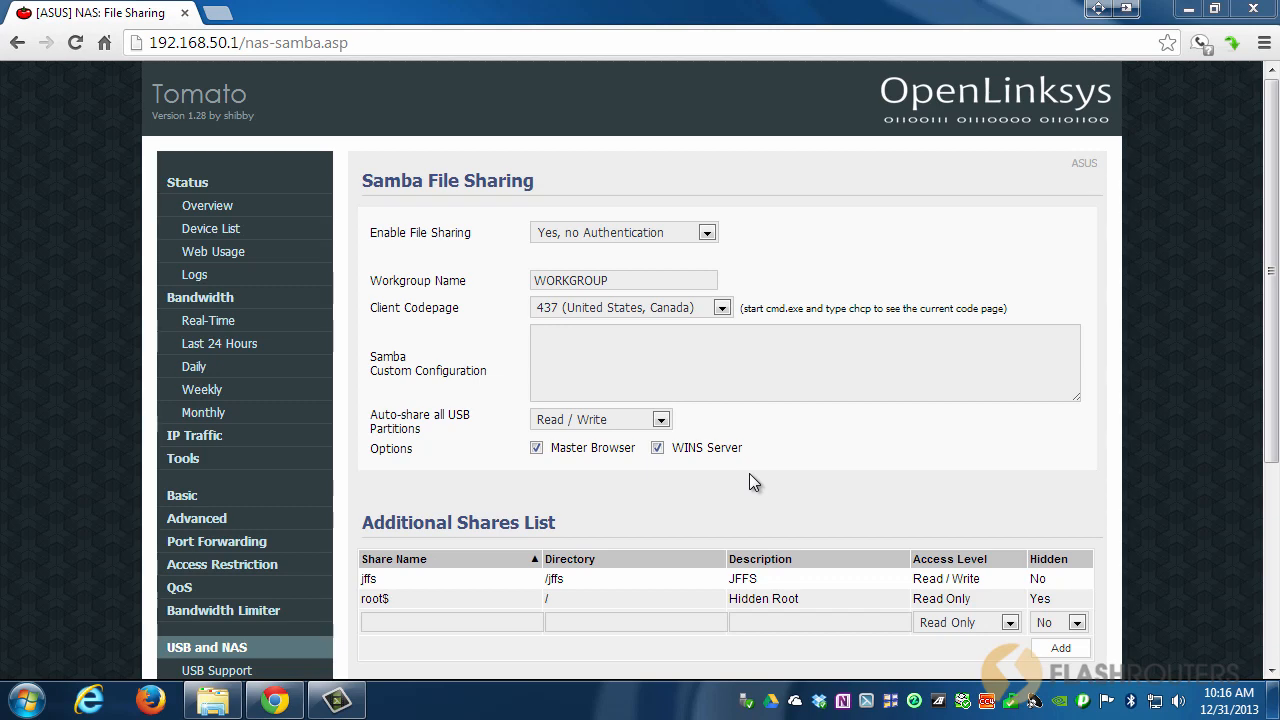
Save the Samba settings and return to USB Support's Attached Devices list.
{"action": "scroll", "coordinate": [673, 468], "scroll_direction": "down", "scroll_amount": 3}
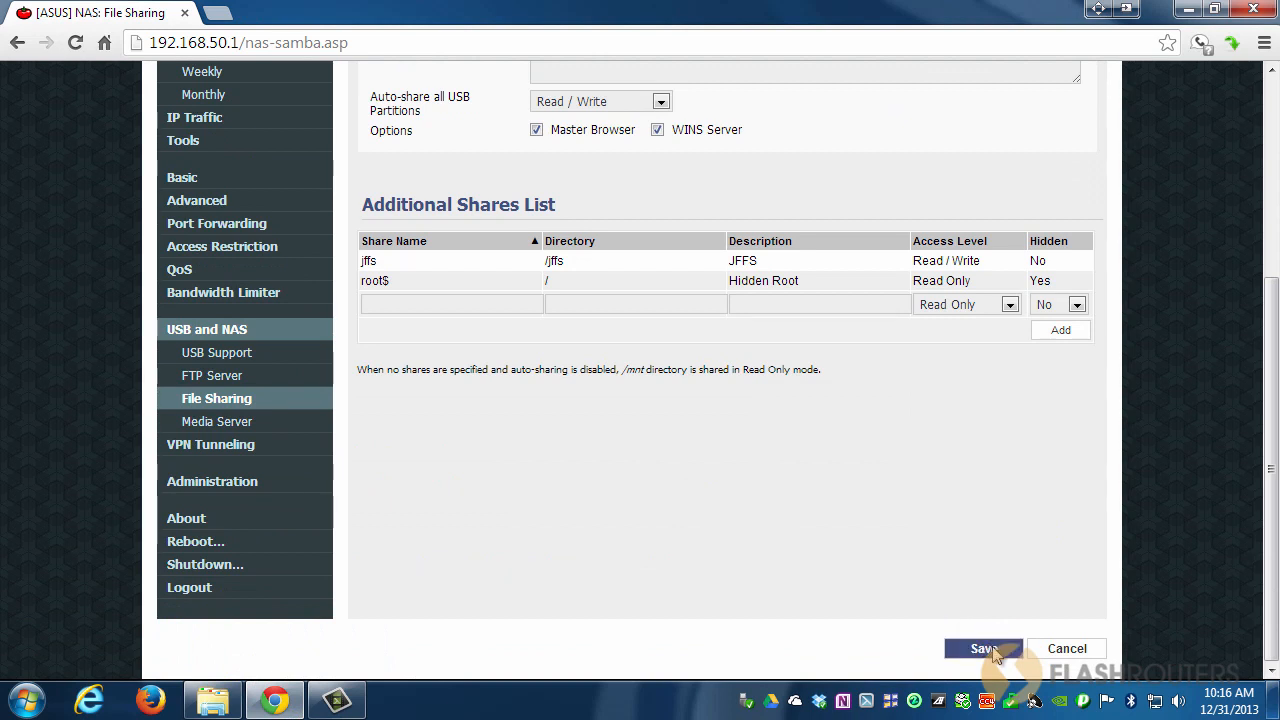
{"action": "left_click", "coordinate": [988, 650]}
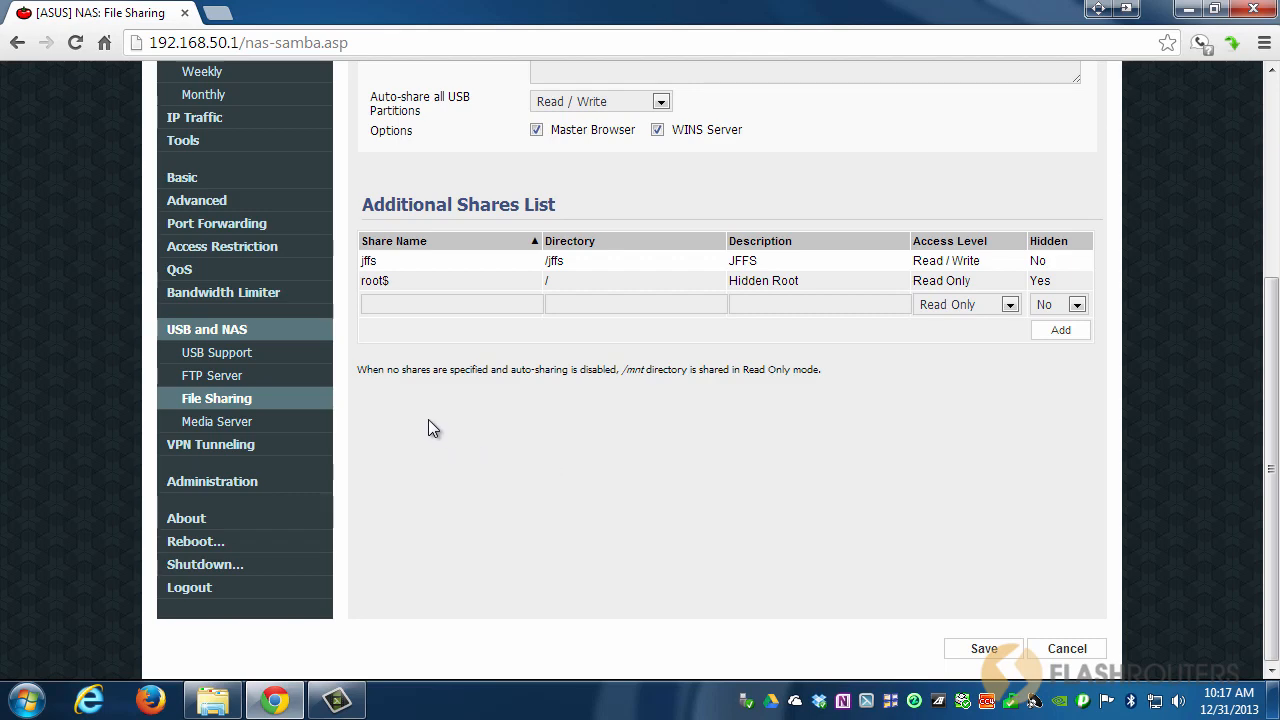
{"action": "left_click", "coordinate": [212, 358]}
{"action": "scroll", "coordinate": [940, 440], "scroll_direction": "down", "scroll_amount": 3}
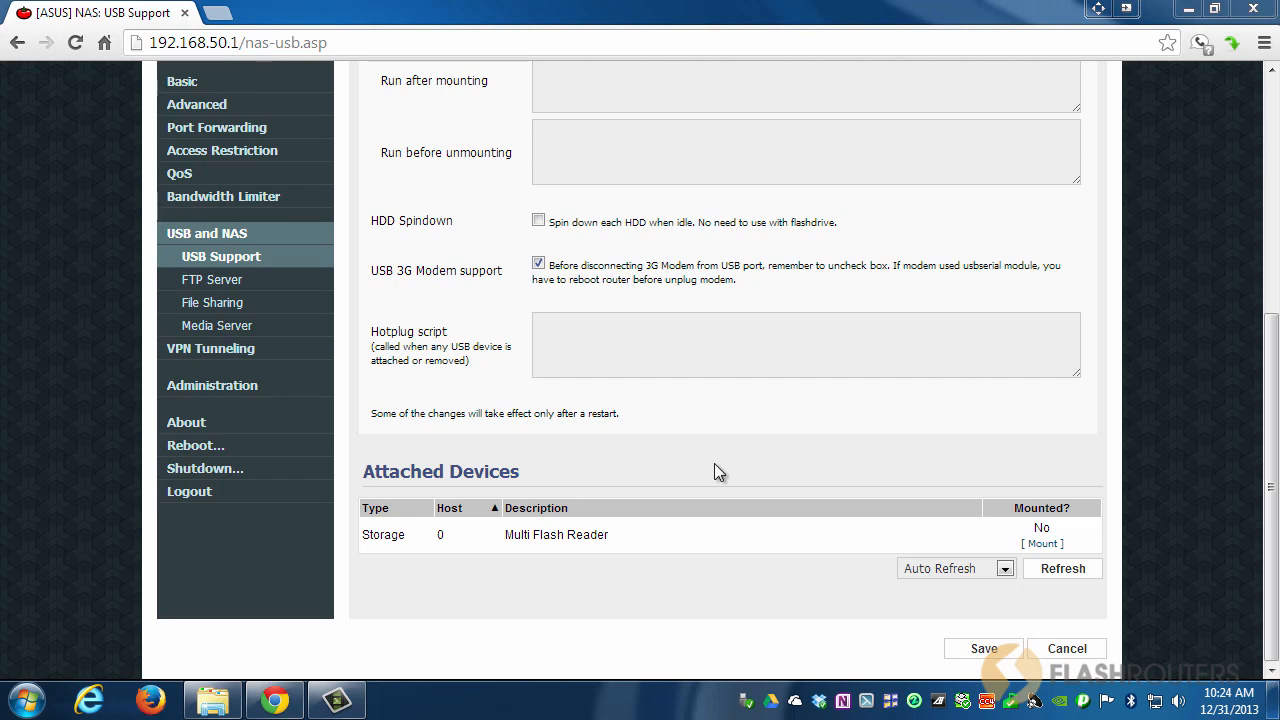
Refresh Attached Devices until the SanDisk U3 Cruzer Micro shows mounted at /tmp/mnt/SHARE.
{"action": "left_click", "coordinate": [228, 710]}
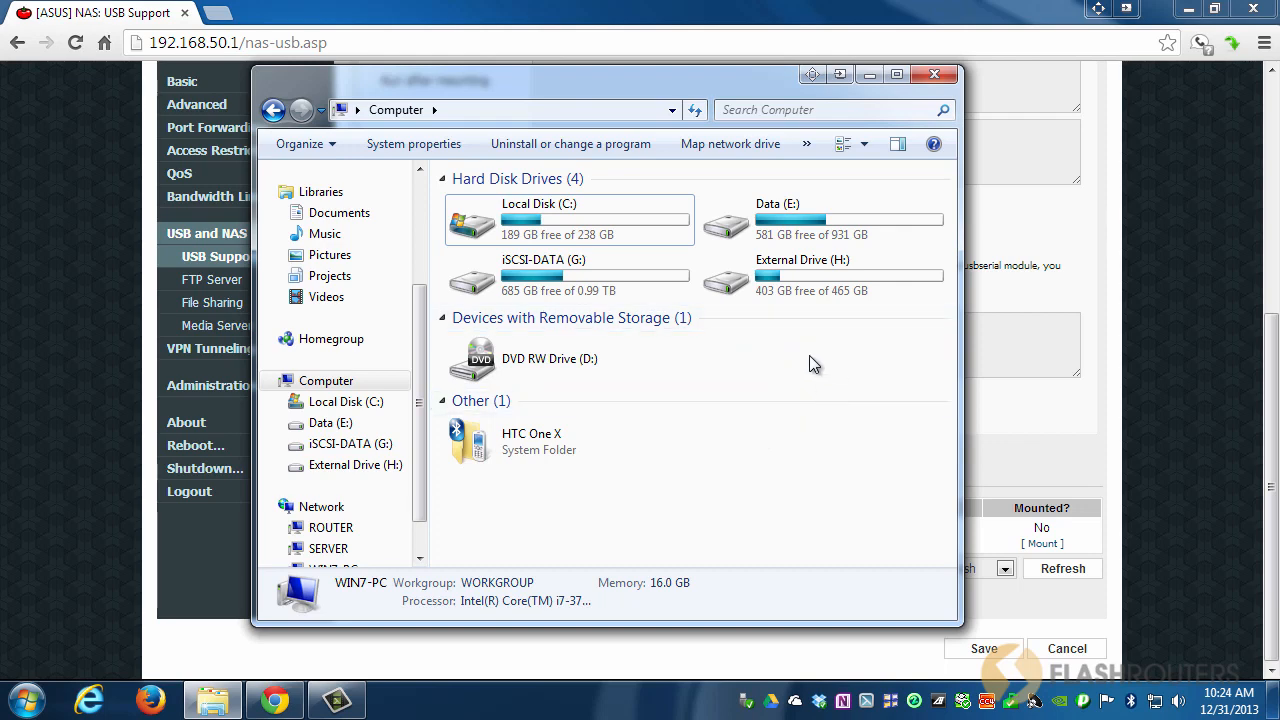
{"action": "left_click", "coordinate": [869, 75]}
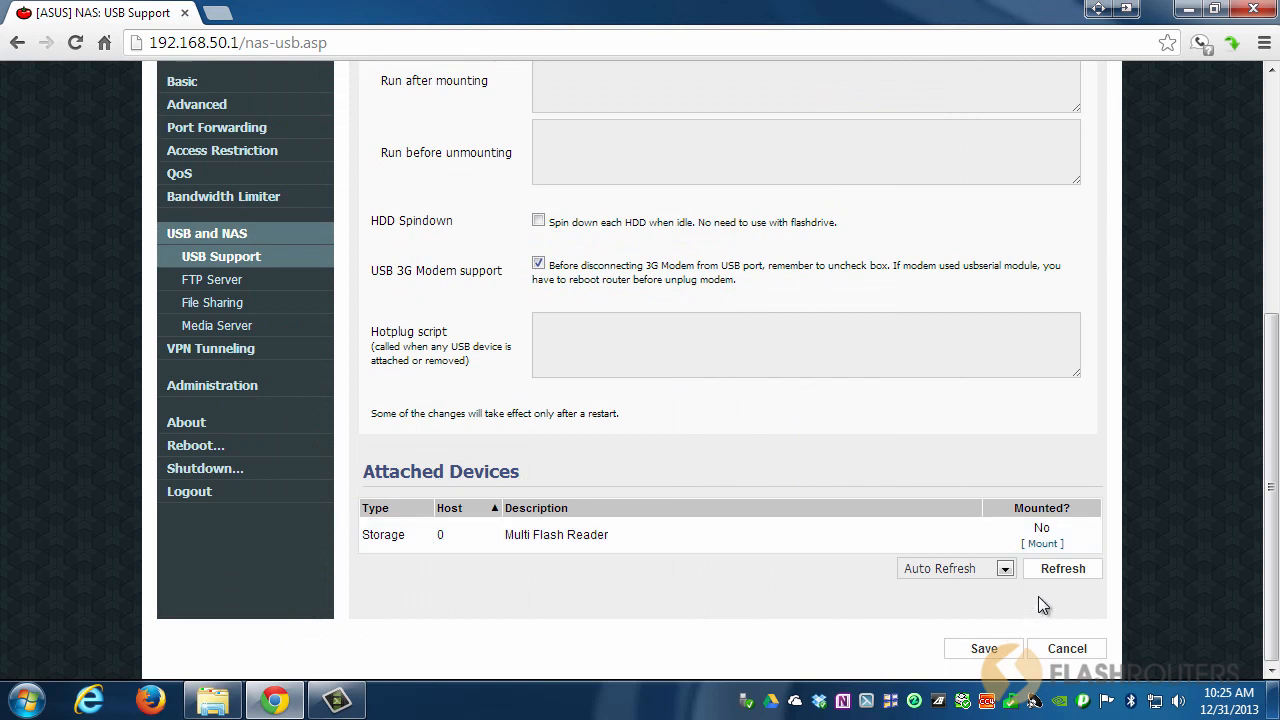
{"action": "left_click", "coordinate": [1061, 571]}
{"action": "left_click", "coordinate": [1061, 571]}
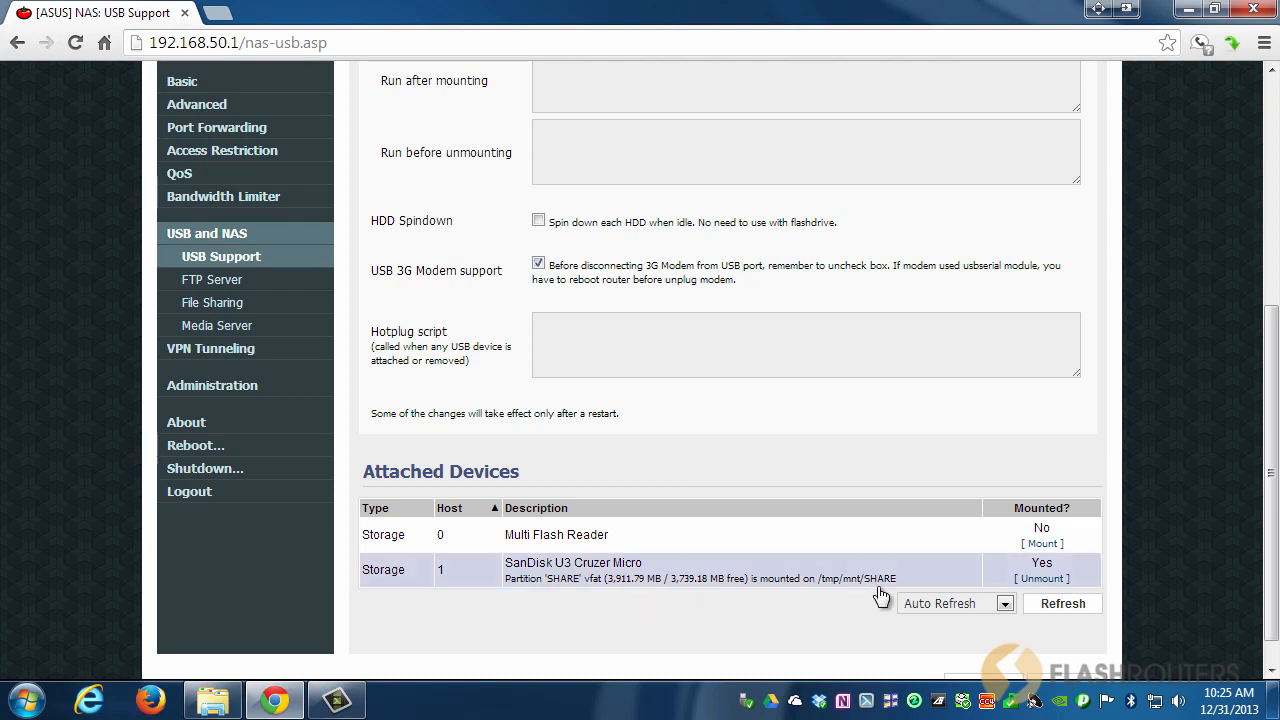
{"action": "left_click_drag", "start_coordinate": [898, 582], "coordinate": [842, 590]}
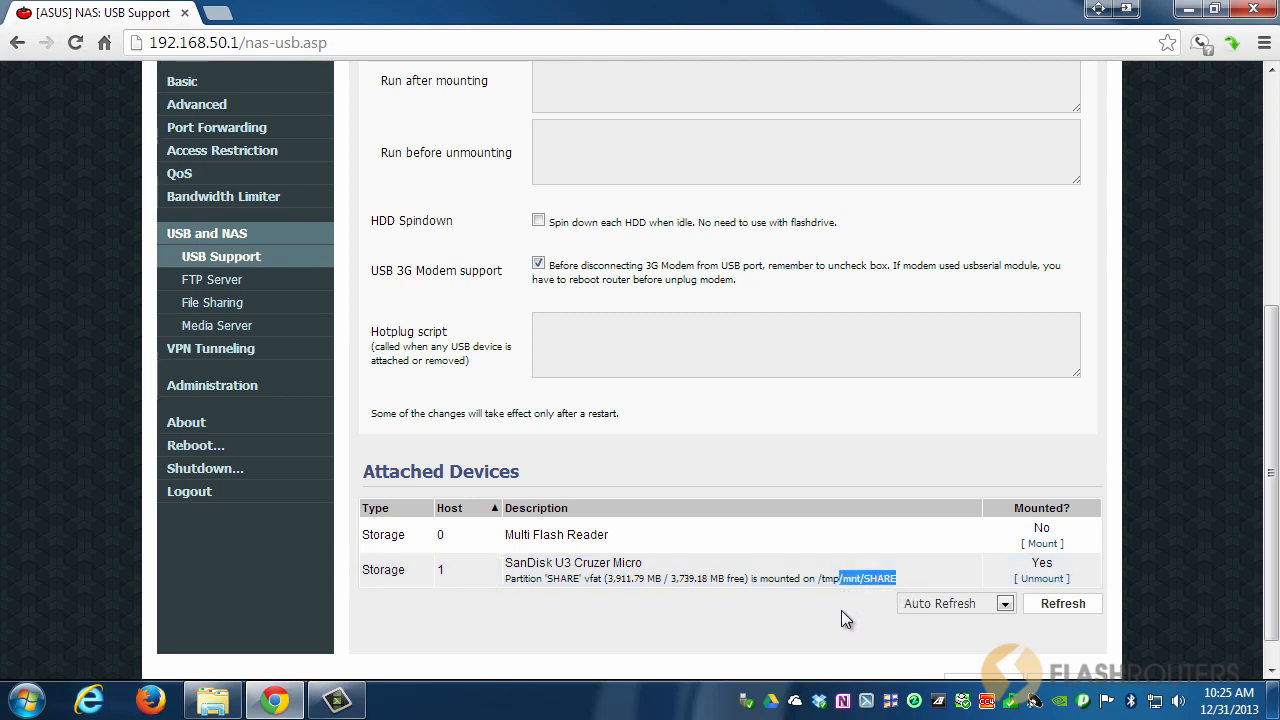
{"action": "left_click", "coordinate": [841, 611]}
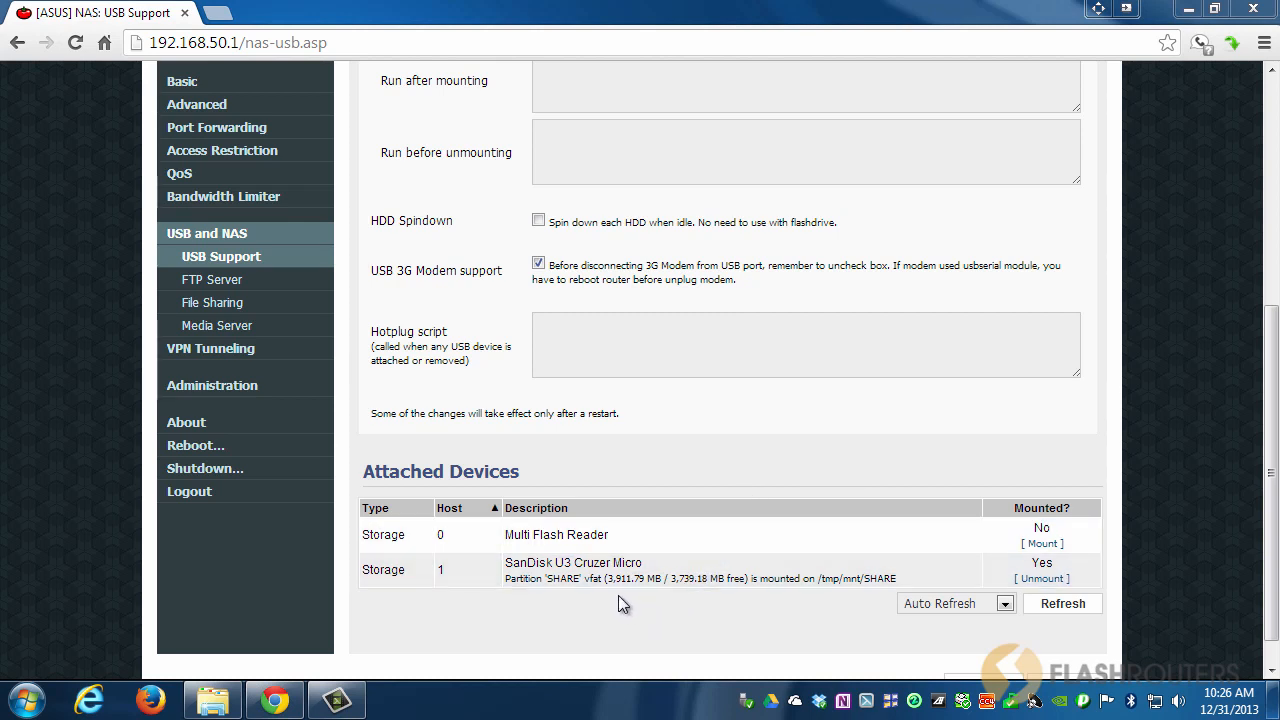
{"action": "left_click", "coordinate": [215, 703]}
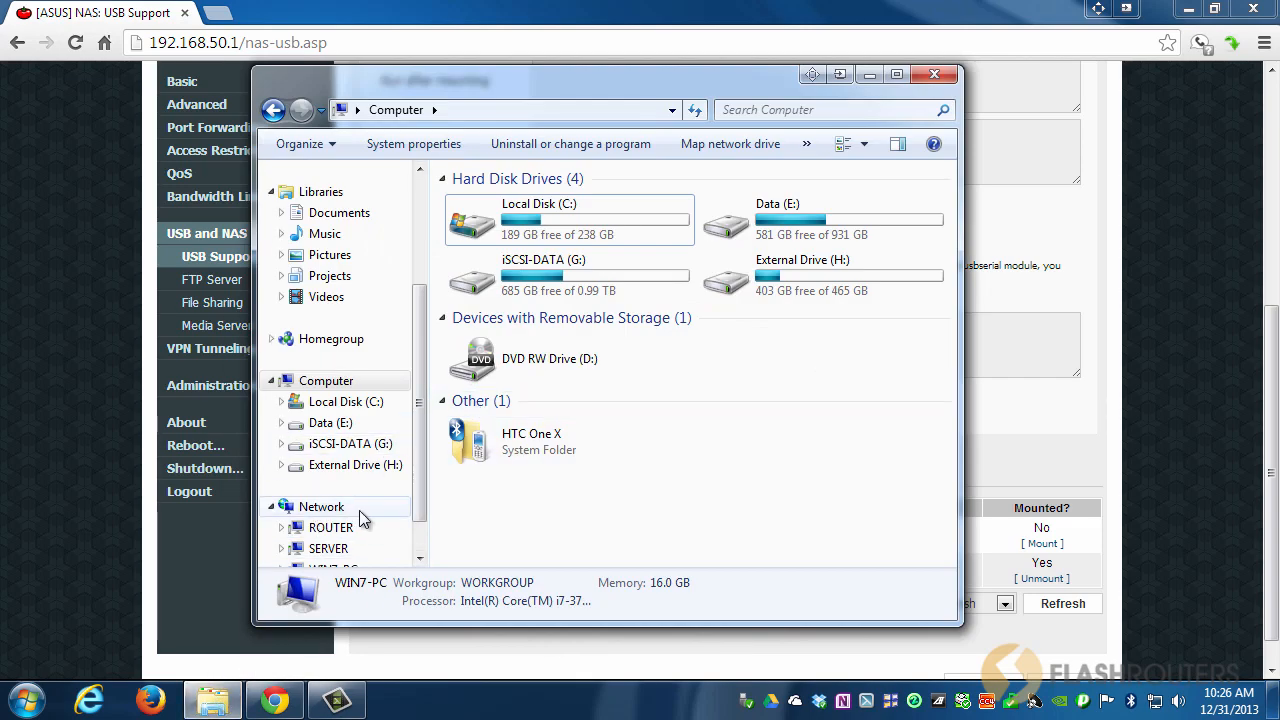
{"action": "left_click", "coordinate": [321, 507]}
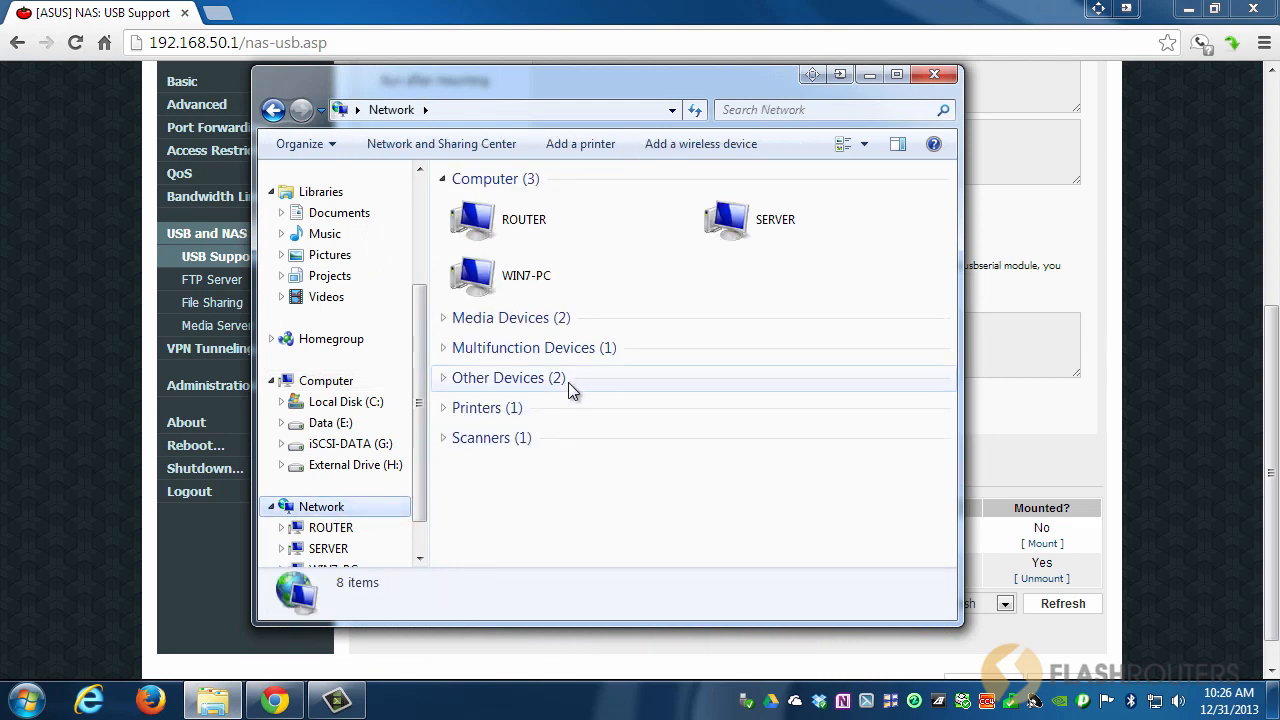
{"action": "double_click", "coordinate": [530, 230]}
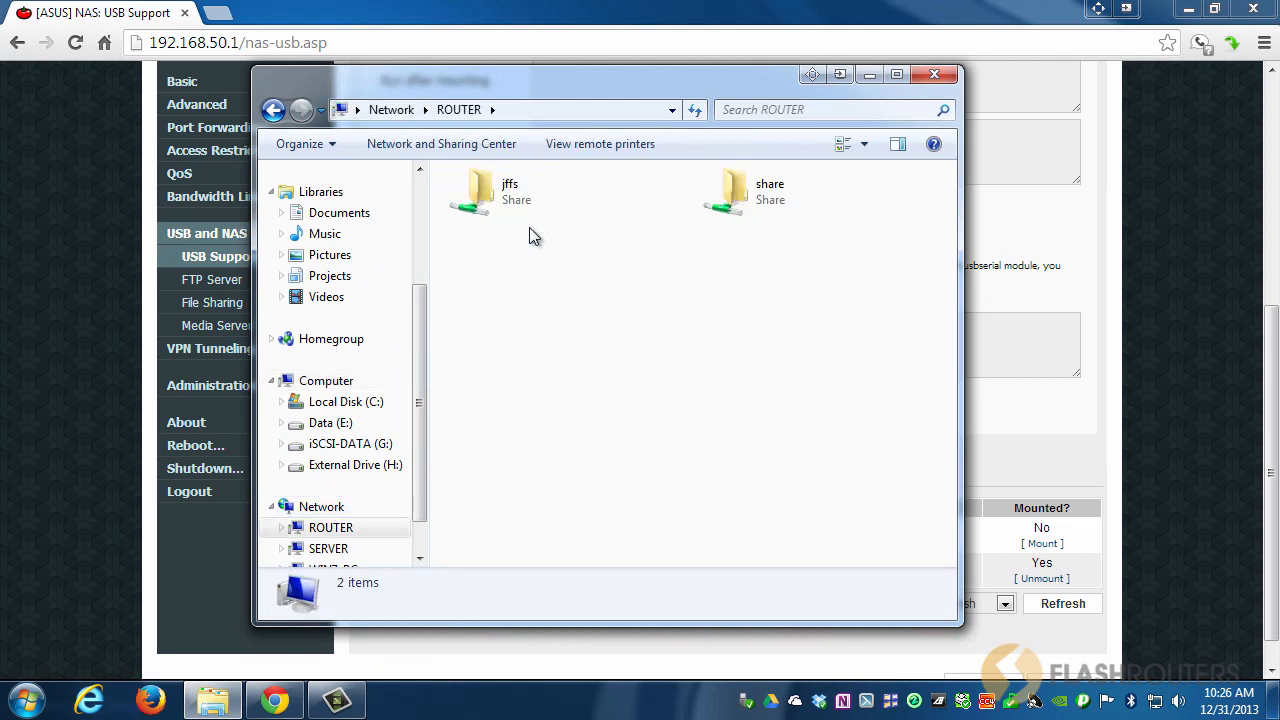
{"action": "double_click", "coordinate": [760, 194]}
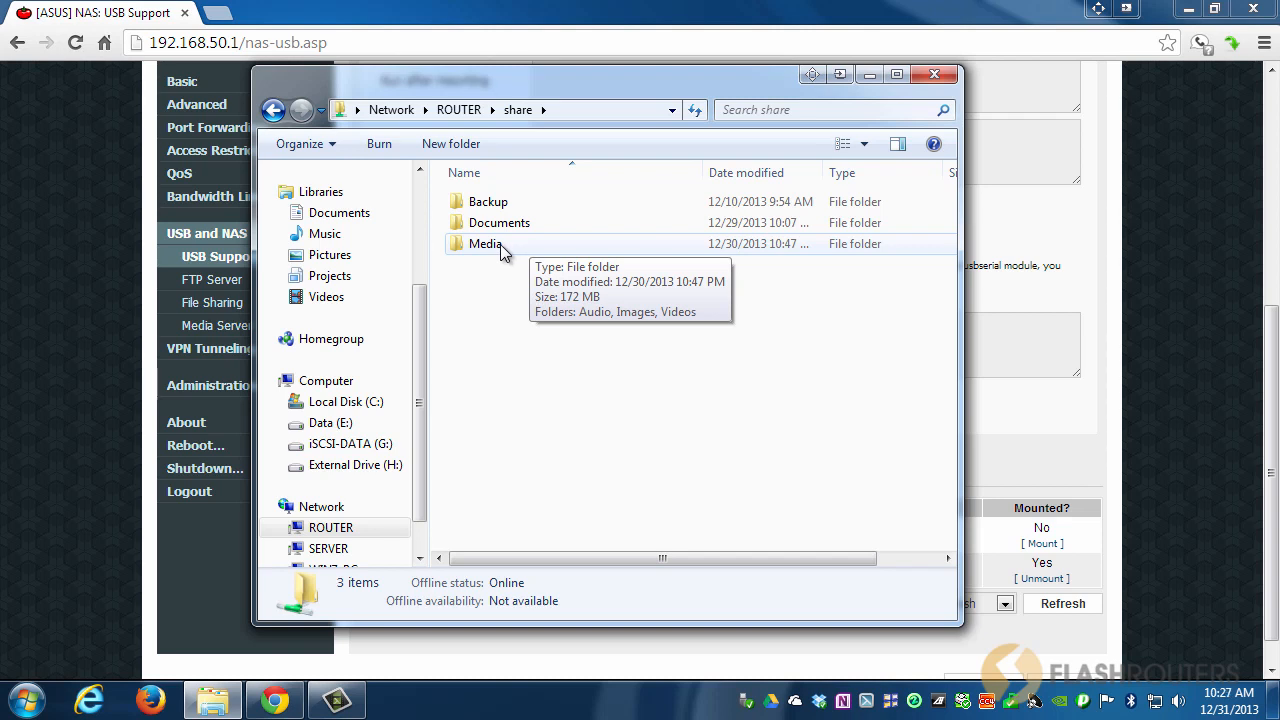
{"action": "double_click", "coordinate": [500, 244]}
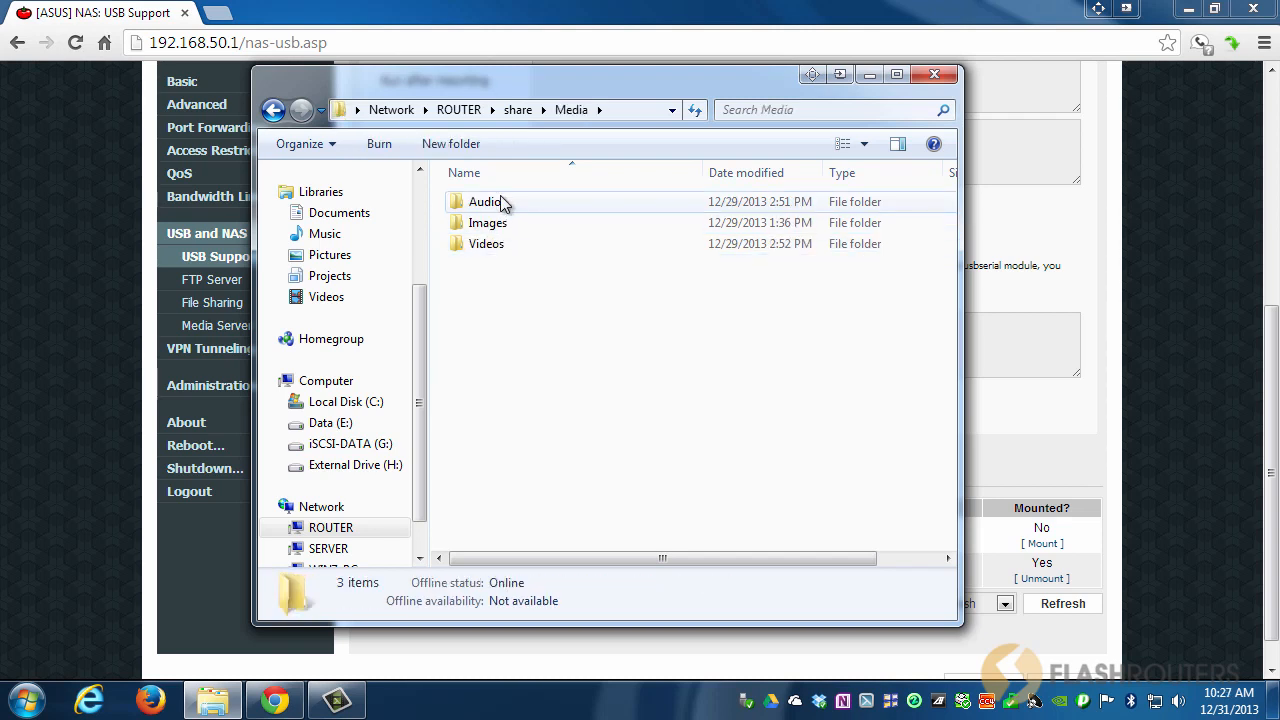
{"action": "double_click", "coordinate": [496, 246]}
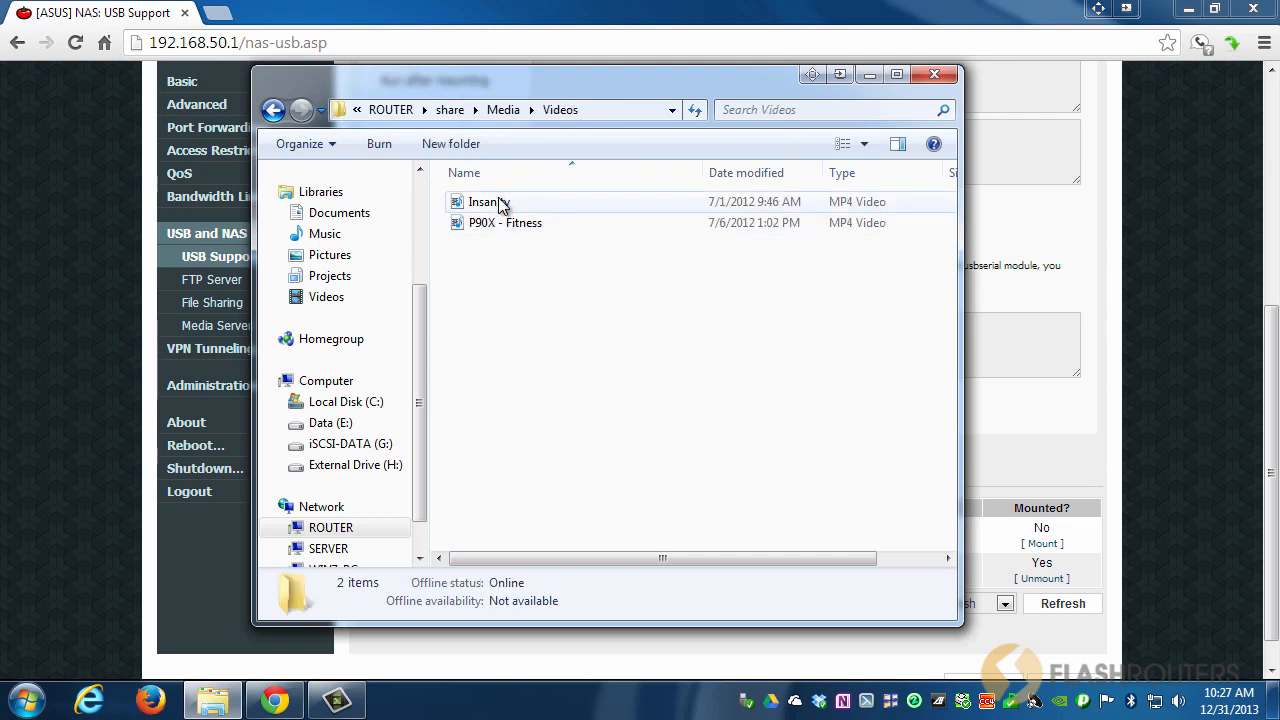
{"action": "left_click", "coordinate": [275, 111]}
{"action": "left_click", "coordinate": [274, 111]}
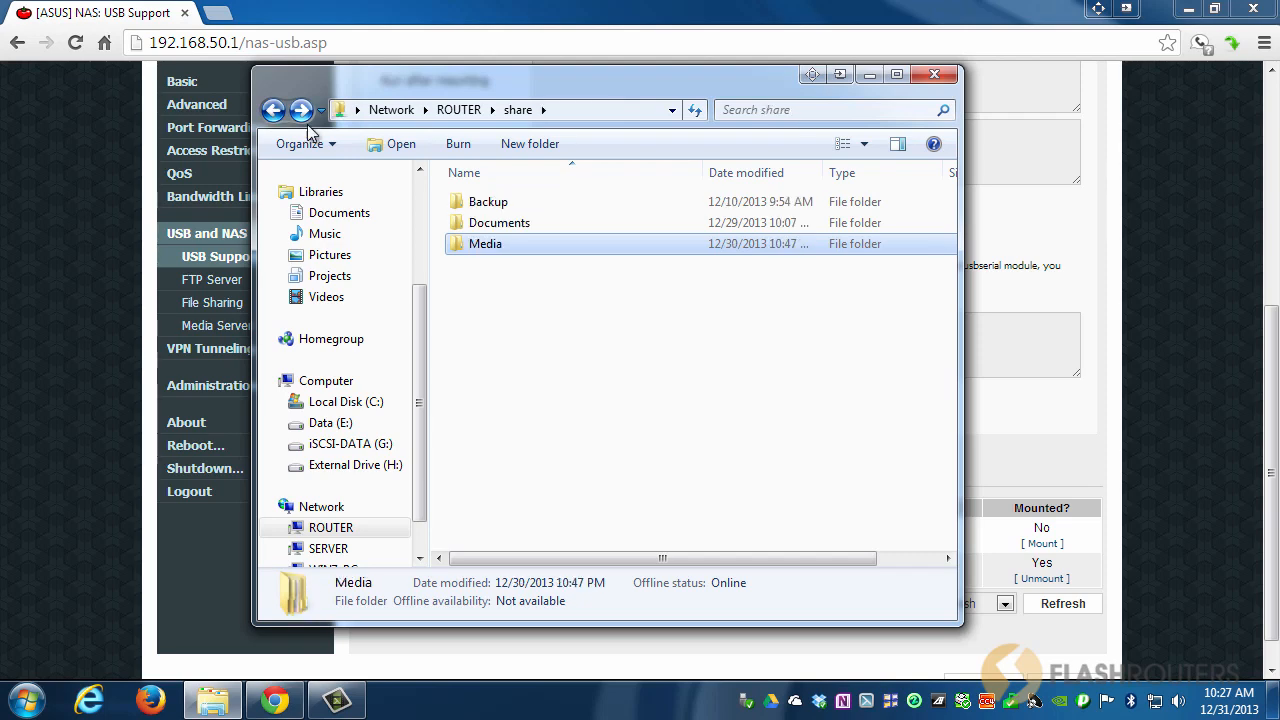
{"action": "left_click", "coordinate": [929, 82]}
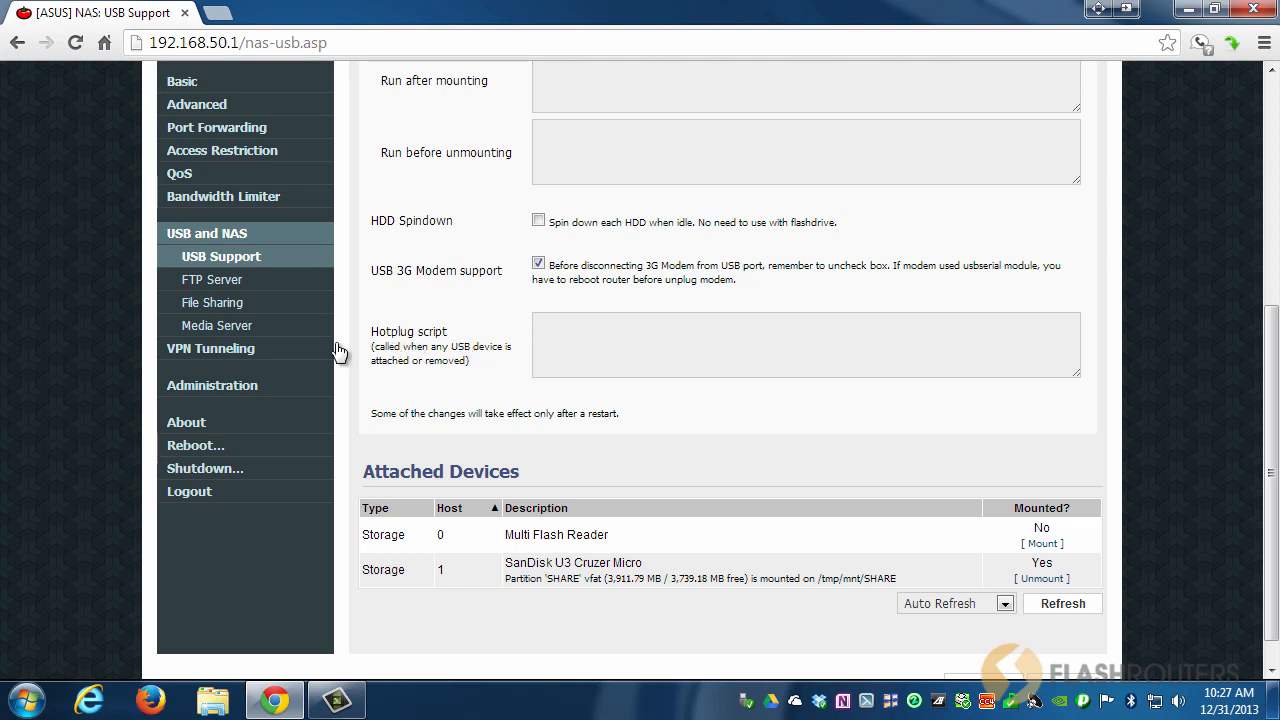
Enable the DLNA media server and set a Custom Path database at /mnt/SHARE/Media.
{"action": "left_click", "coordinate": [208, 330]}
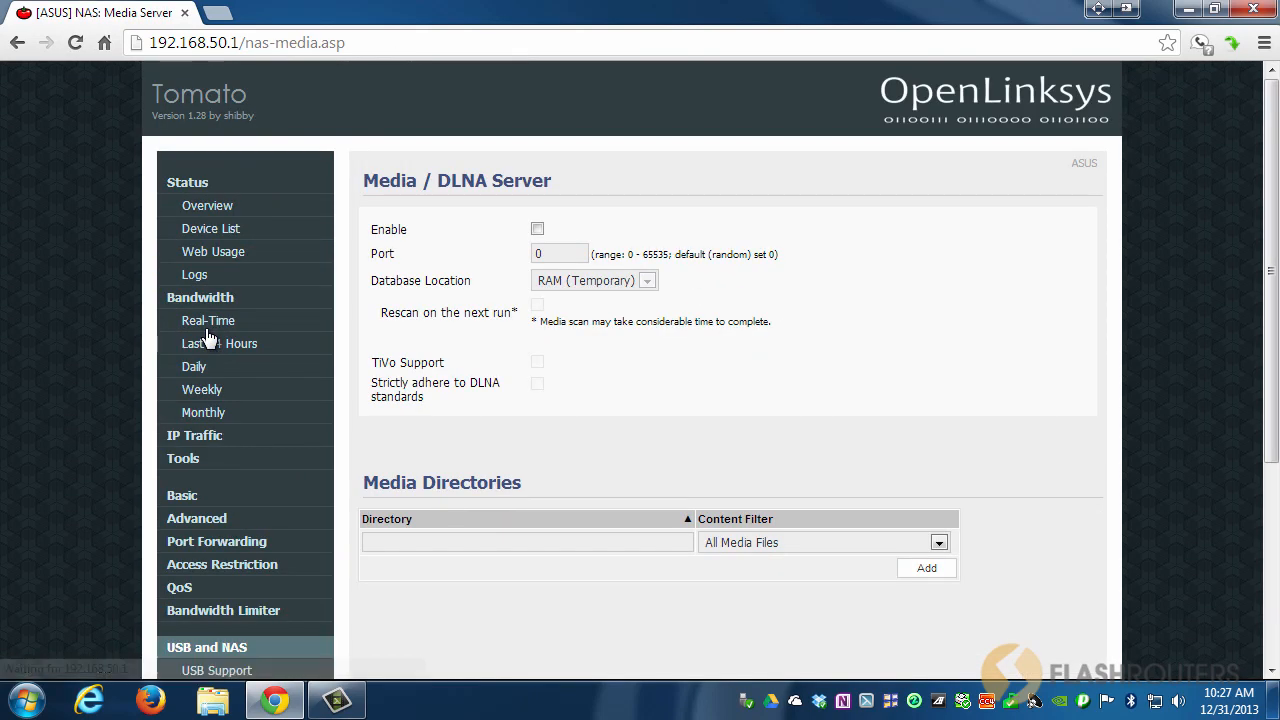
{"action": "left_click", "coordinate": [537, 230]}
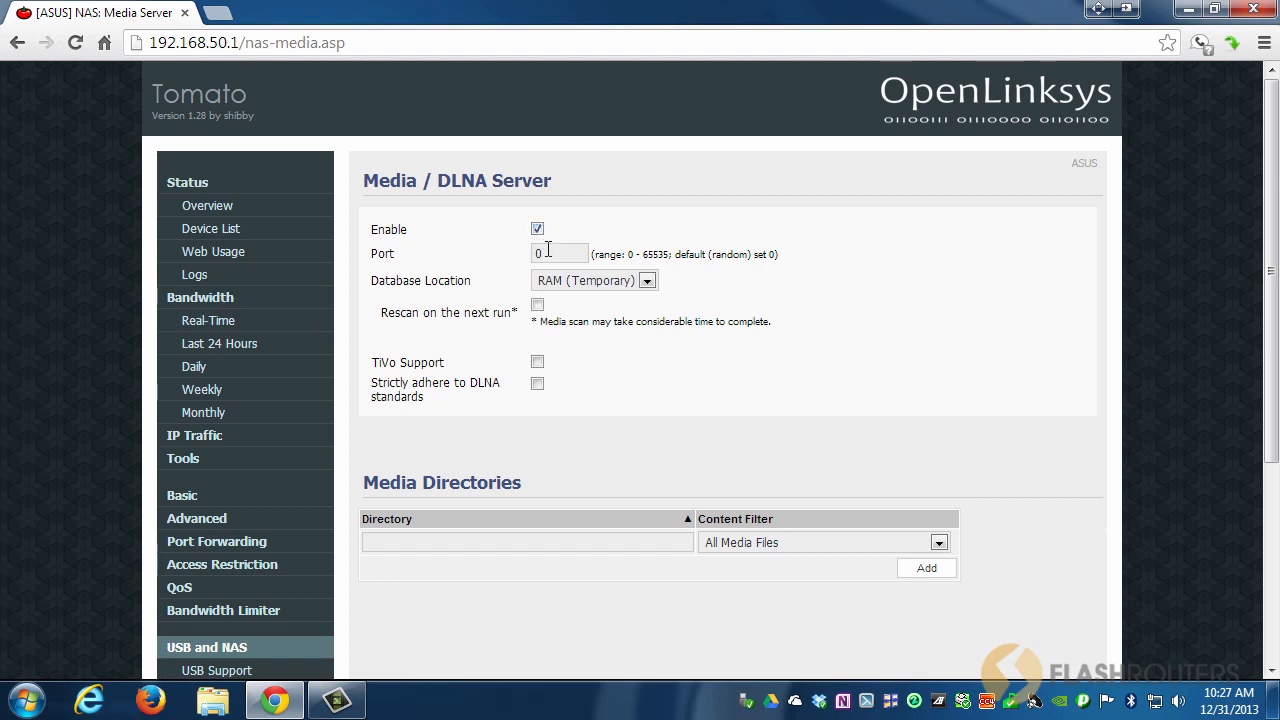
{"action": "left_click", "coordinate": [645, 281]}
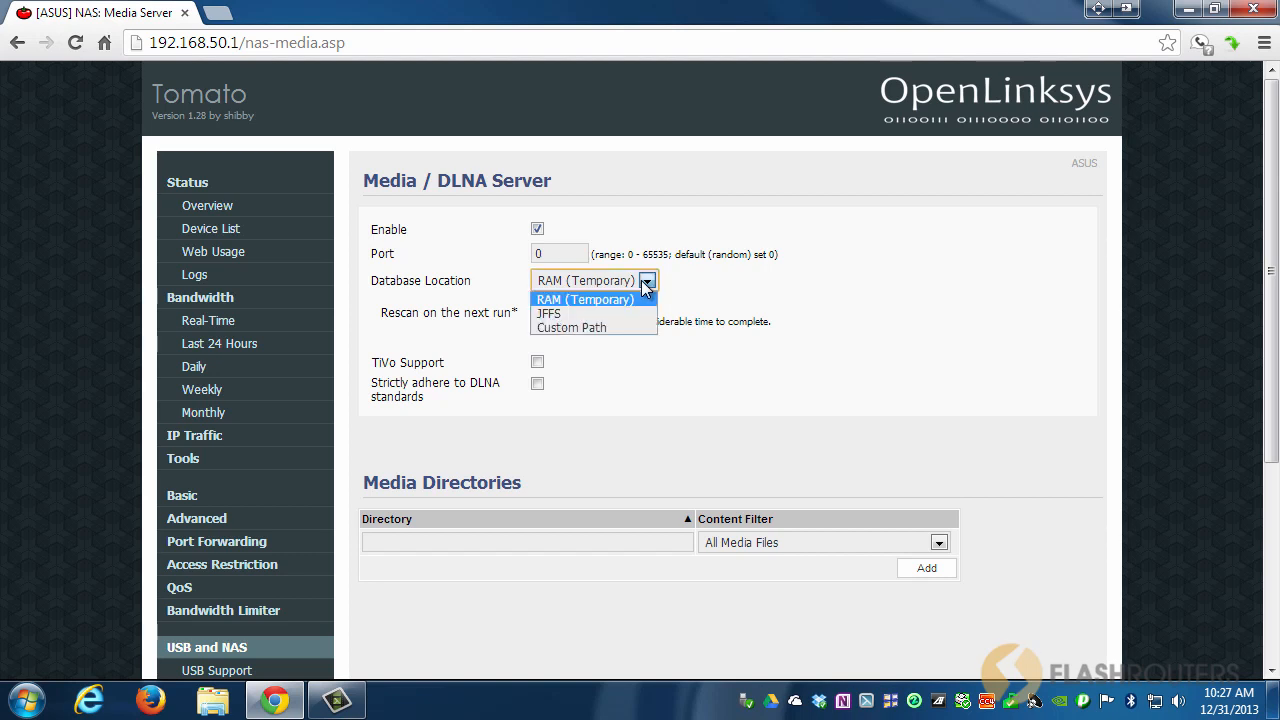
{"action": "left_click", "coordinate": [615, 326]}
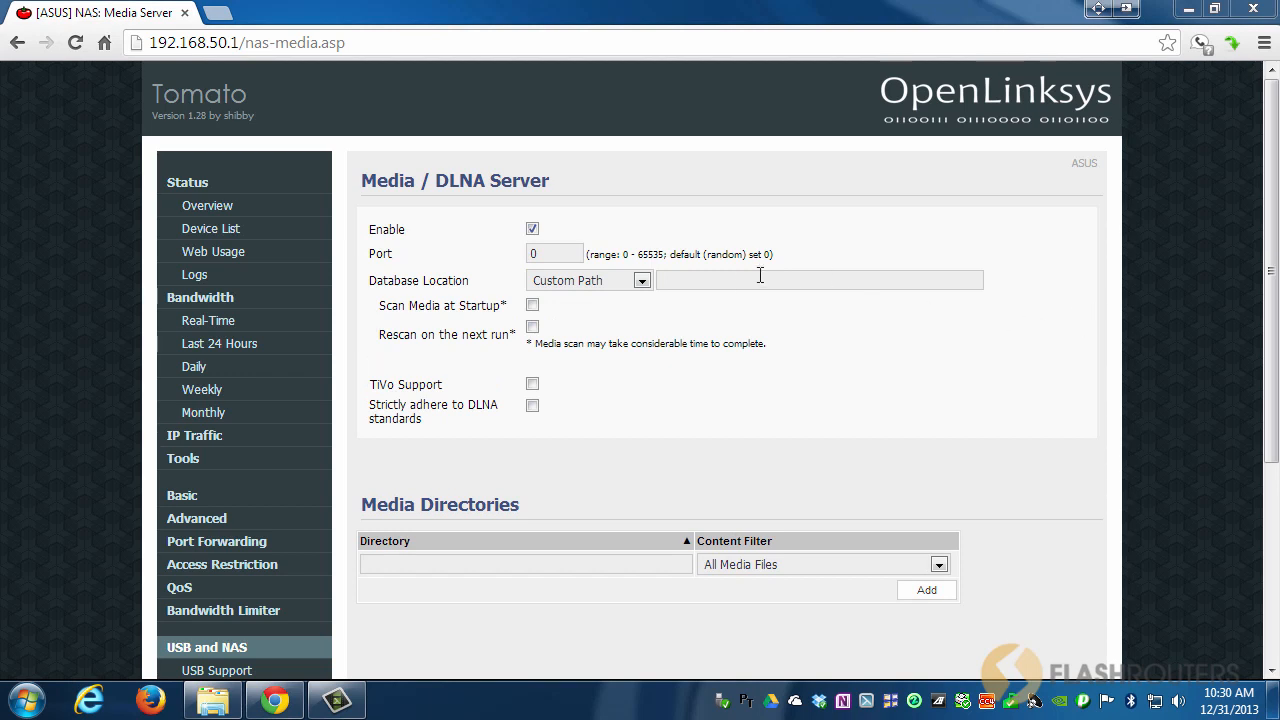
{"action": "left_click", "coordinate": [687, 281]}
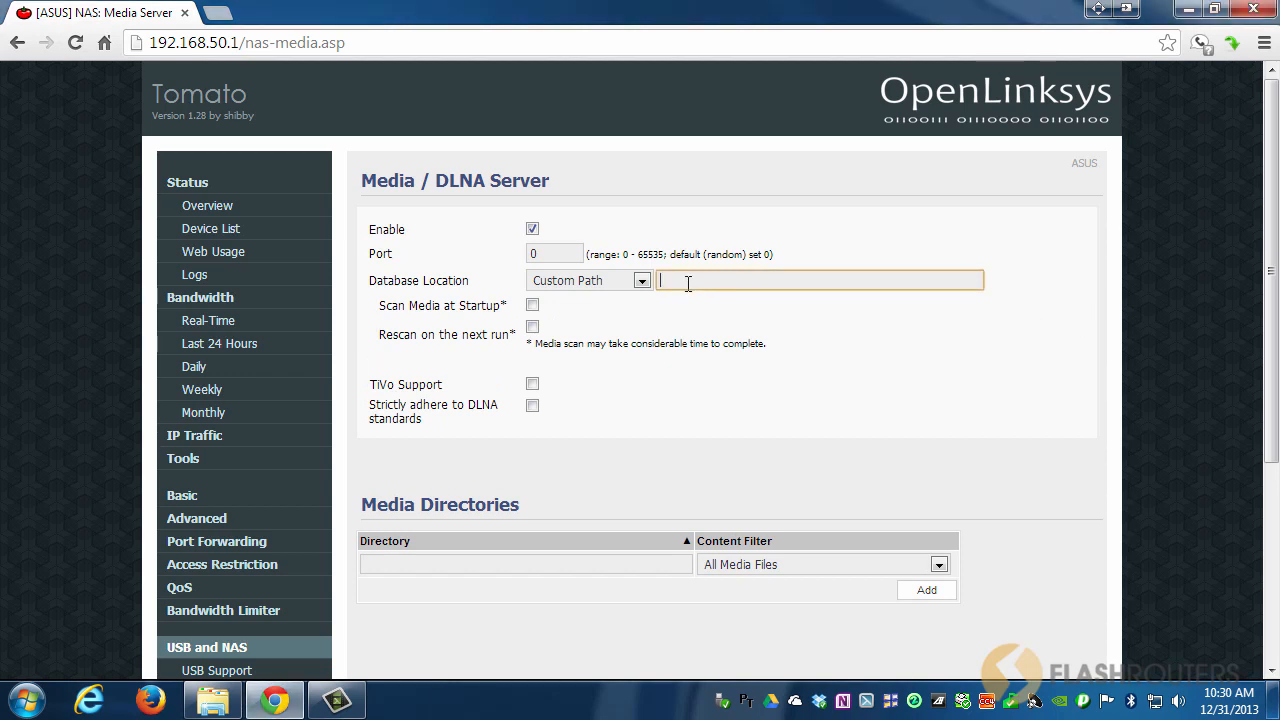
{"action": "type", "text": "/mnt/SHARE/Media"}
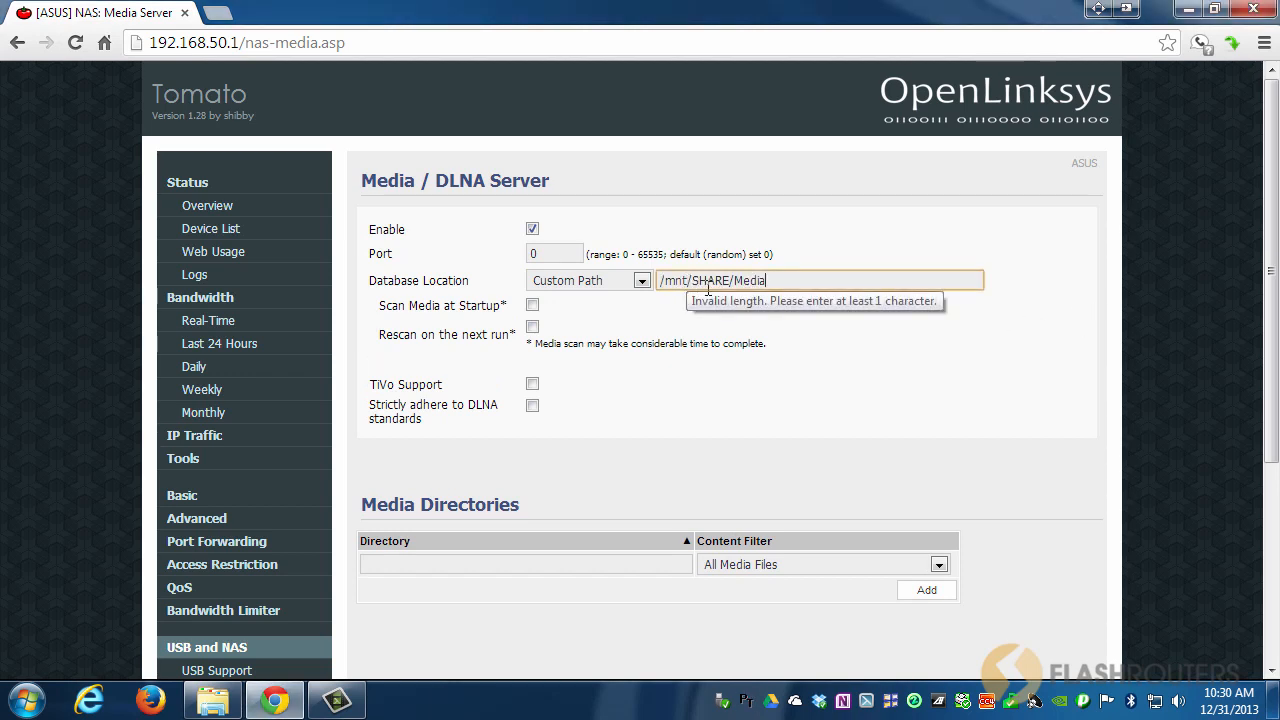
Switch the database location to RAM (Temporary) and back to Custom Path /mnt/SHARE/Media.
{"action": "left_click", "coordinate": [642, 282]}
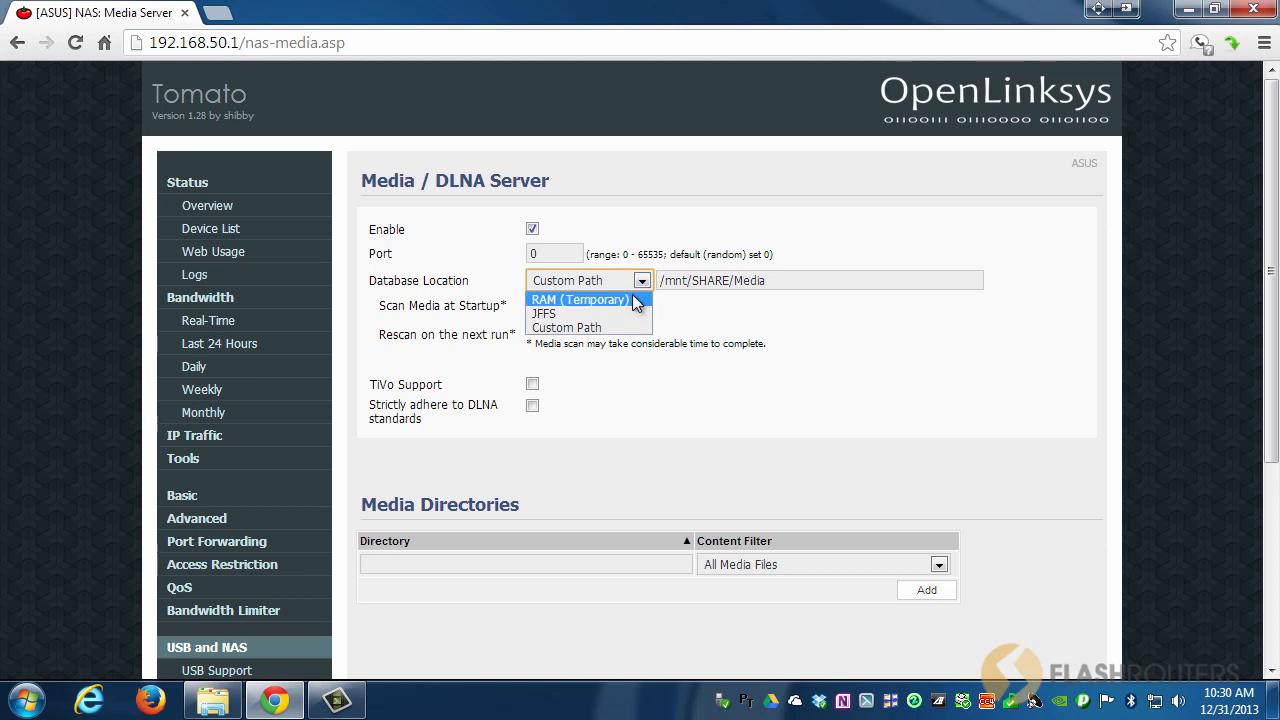
{"action": "left_click", "coordinate": [634, 300]}
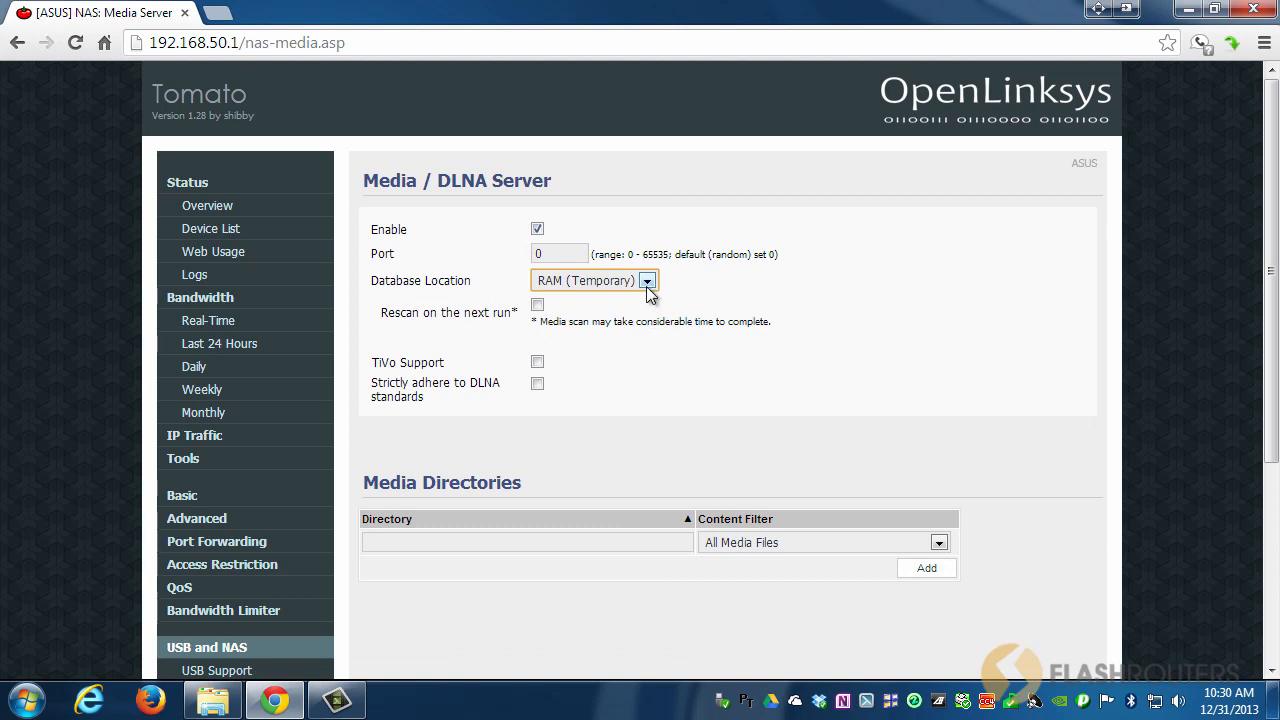
{"action": "left_click", "coordinate": [647, 282]}
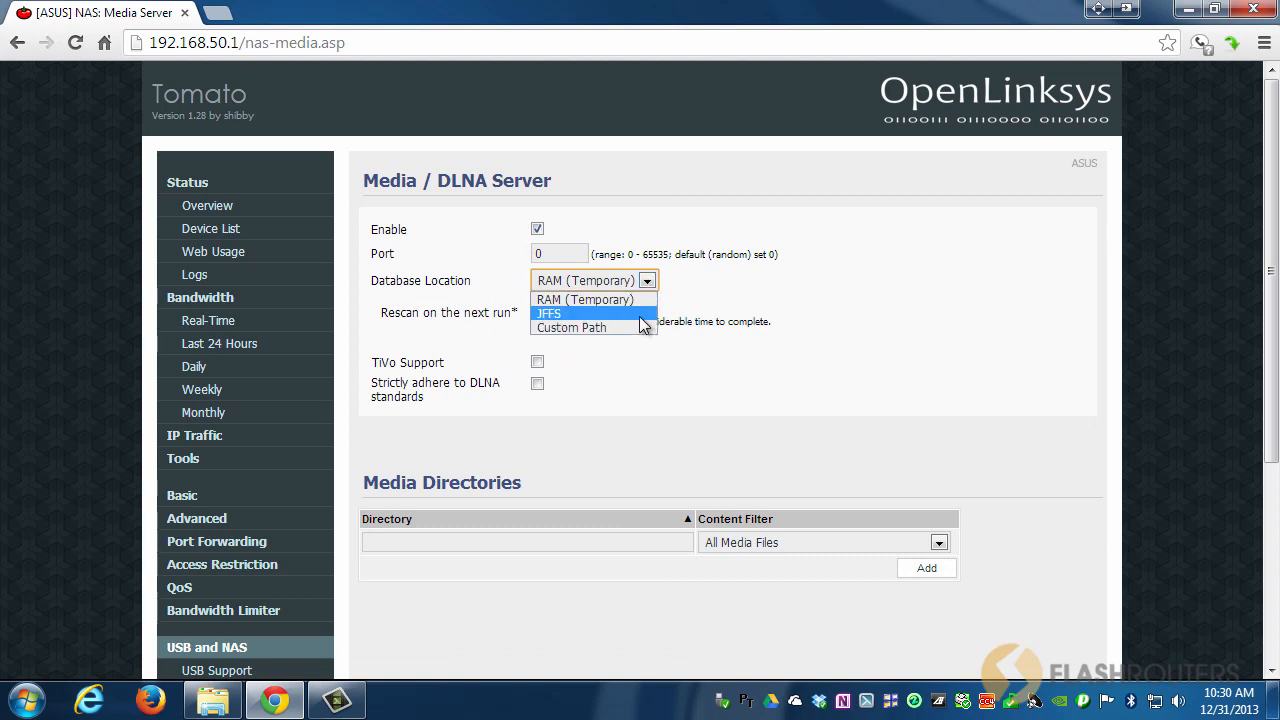
{"action": "left_click", "coordinate": [640, 327]}
{"action": "mouse_move", "coordinate": [777, 281]}
{"action": "left_mouse_down"}
{"action": "mouse_move", "coordinate": [731, 281]}
{"action": "mouse_move", "coordinate": [767, 281]}
{"action": "left_mouse_up"}
{"action": "left_click", "coordinate": [763, 297]}
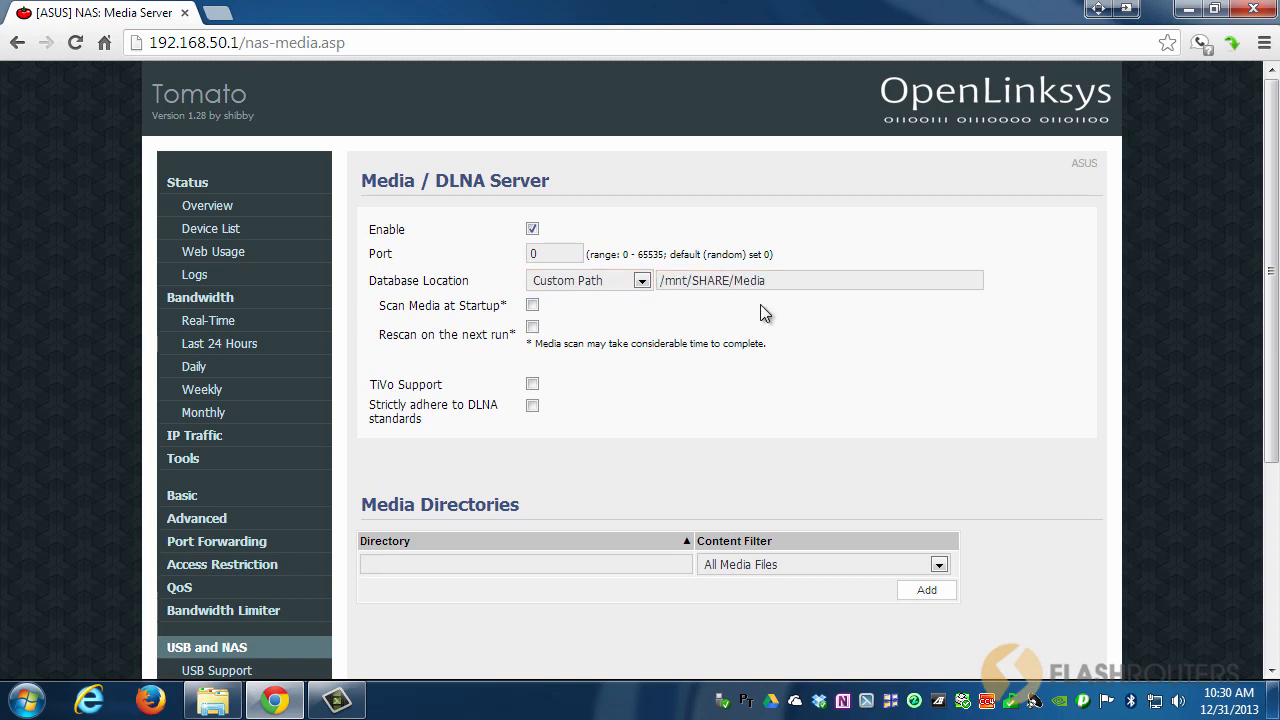
Add /mnt/SHARE/Media/Audio as a media directory limited to Audio only.
{"action": "scroll", "coordinate": [560, 400], "scroll_direction": "down", "scroll_amount": 1}
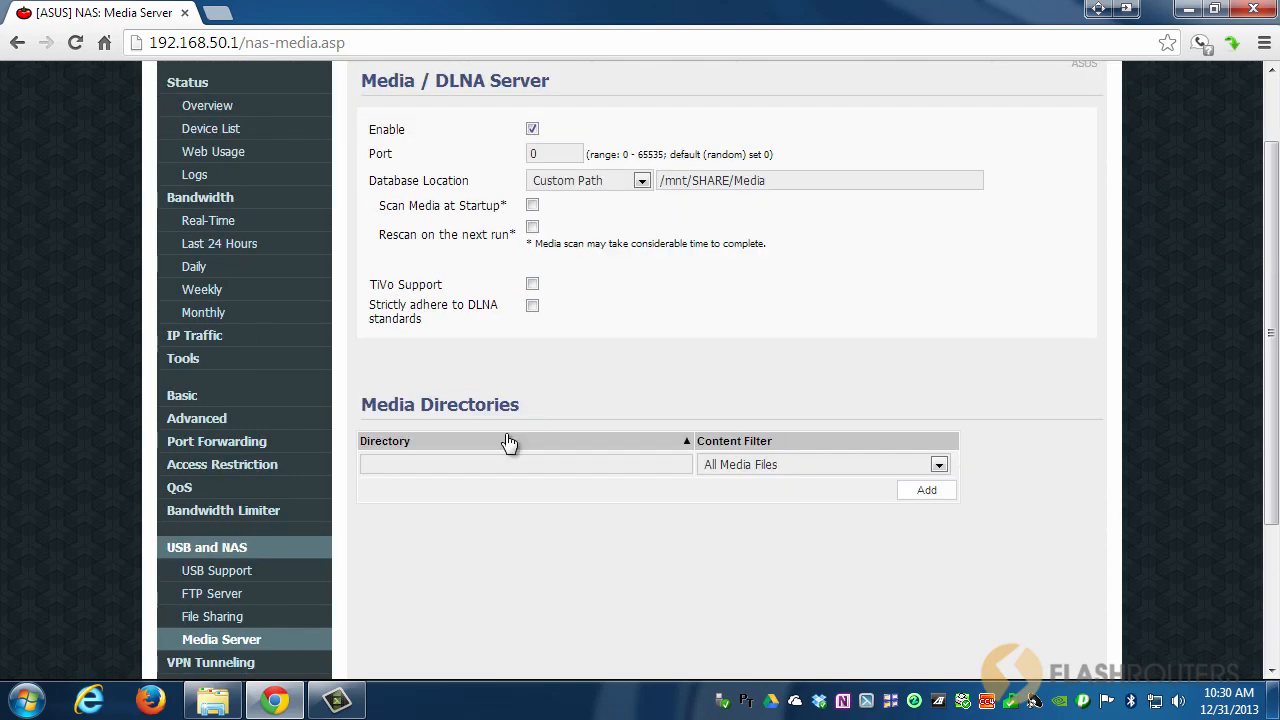
{"action": "left_click", "coordinate": [596, 465]}
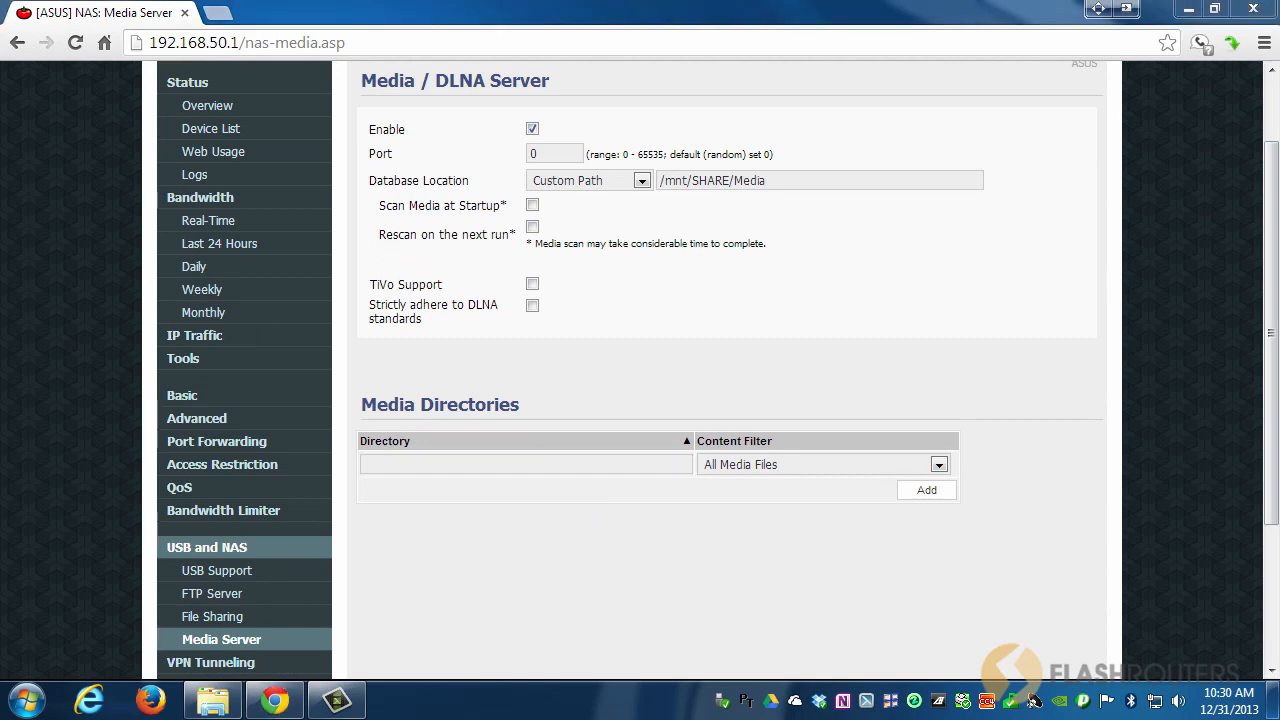
{"action": "left_click", "coordinate": [383, 467]}
{"action": "type", "text": "/mnt/SHARE/Media/Audio"}
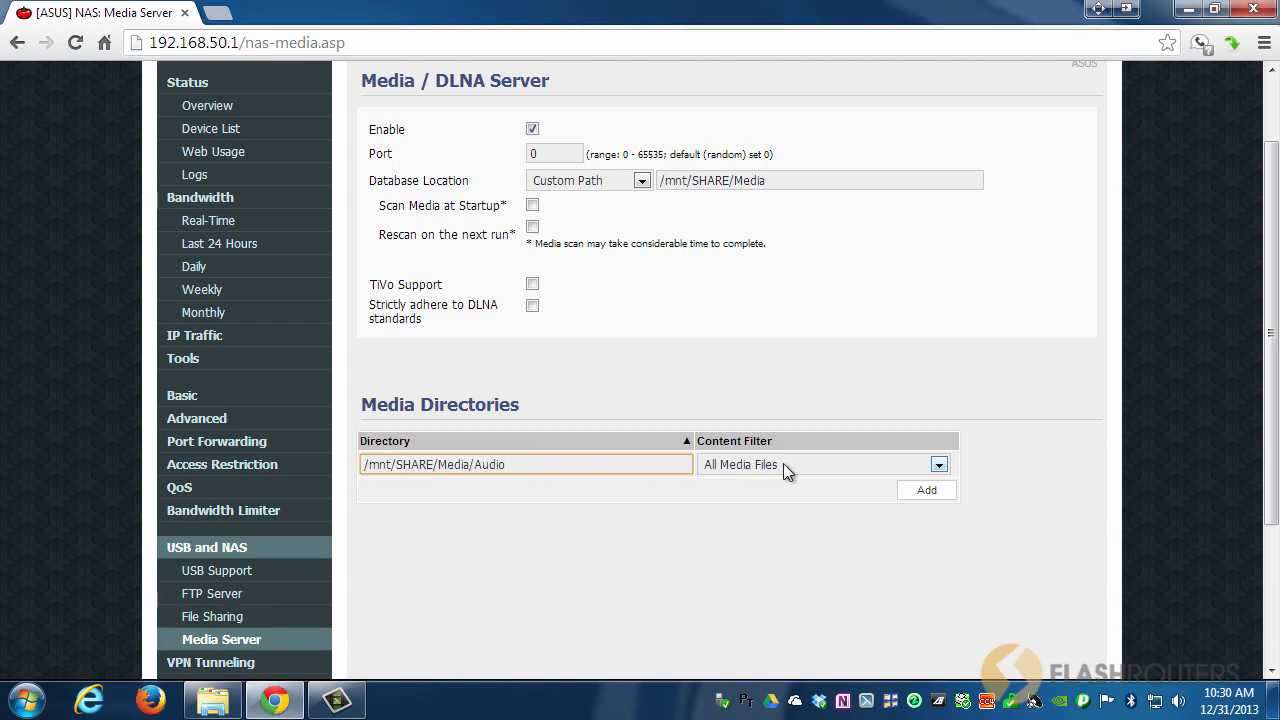
{"action": "left_click", "coordinate": [783, 463]}
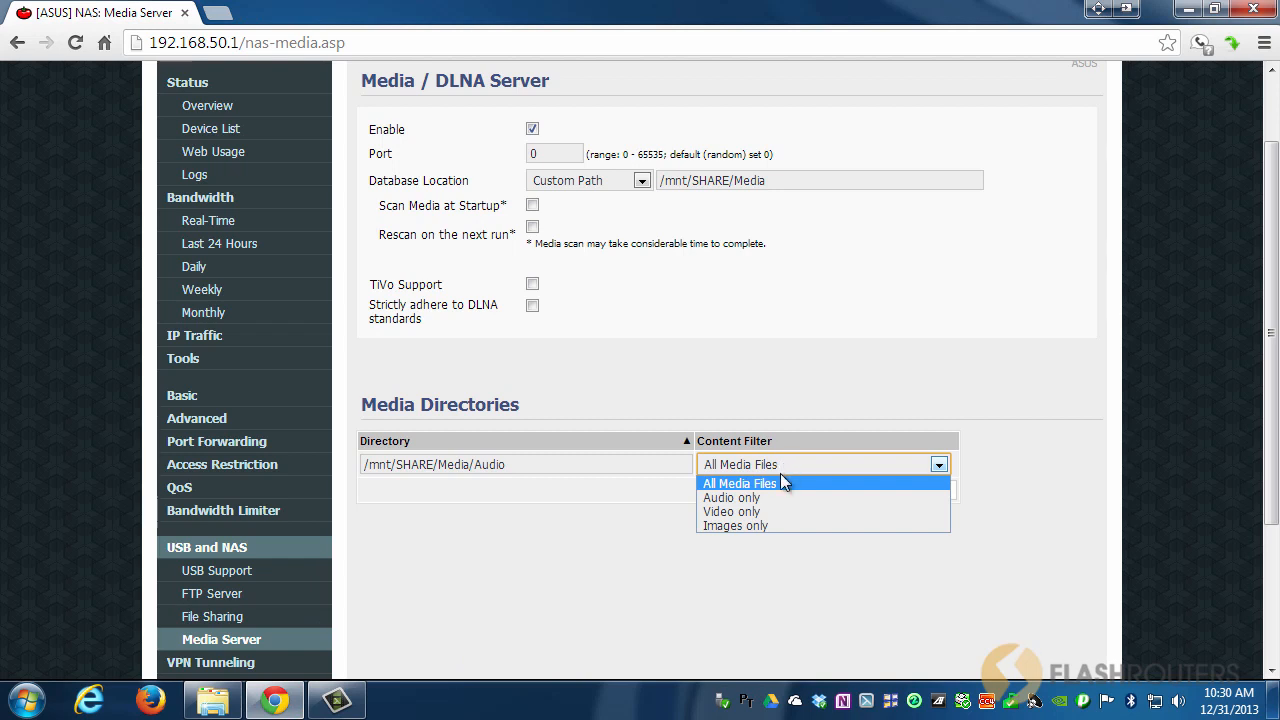
{"action": "left_click", "coordinate": [767, 498]}
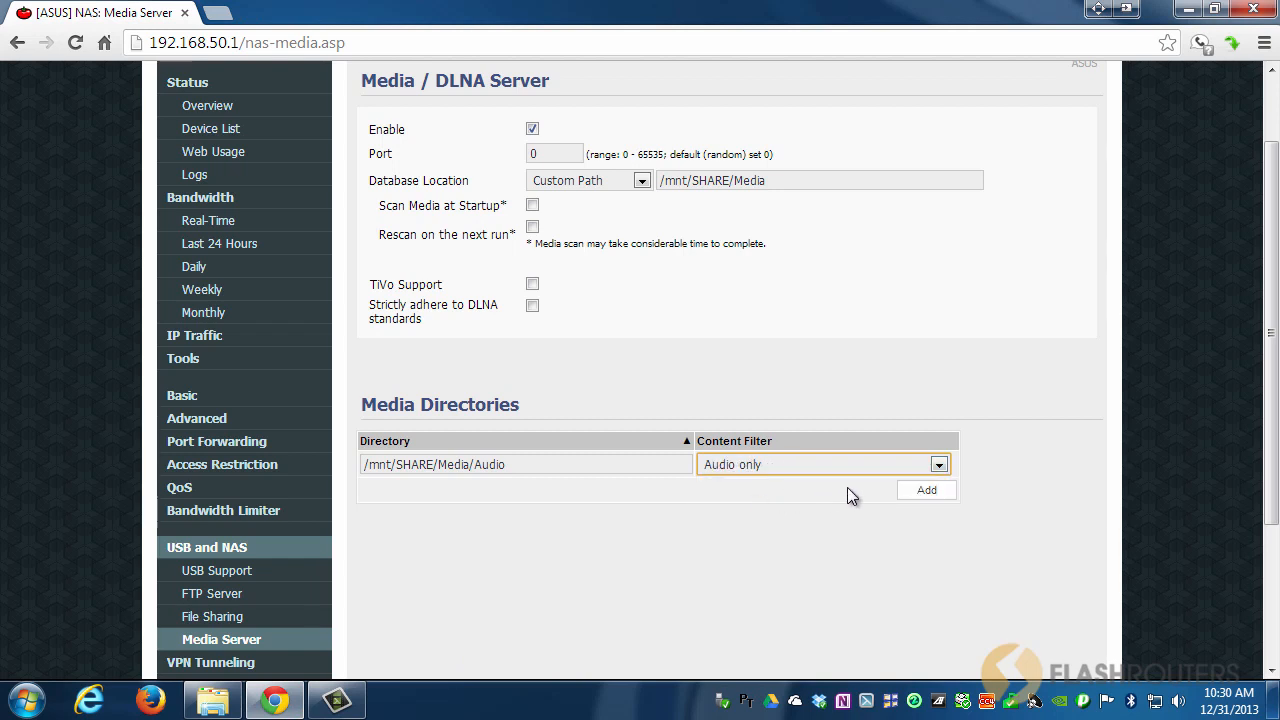
{"action": "left_click", "coordinate": [926, 490]}
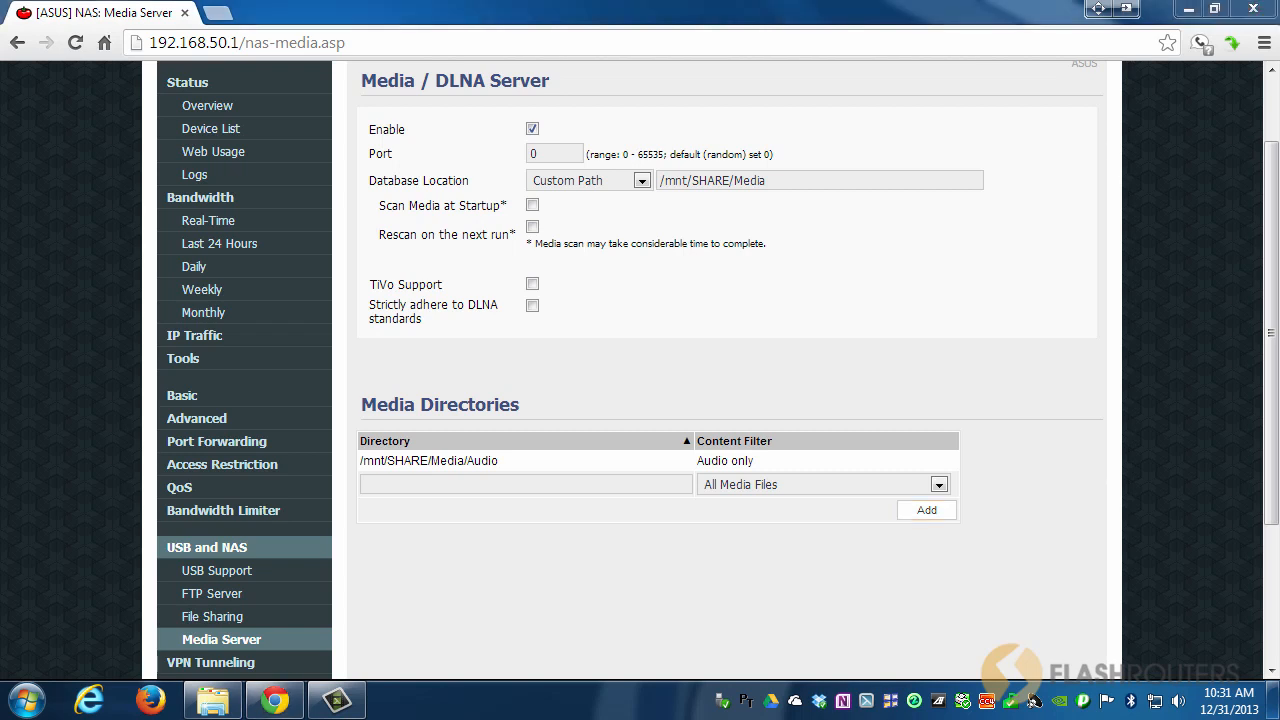
Add /mnt/SHARE/Media/Videos as a media directory limited to Video only.
{"action": "left_click", "coordinate": [405, 483]}
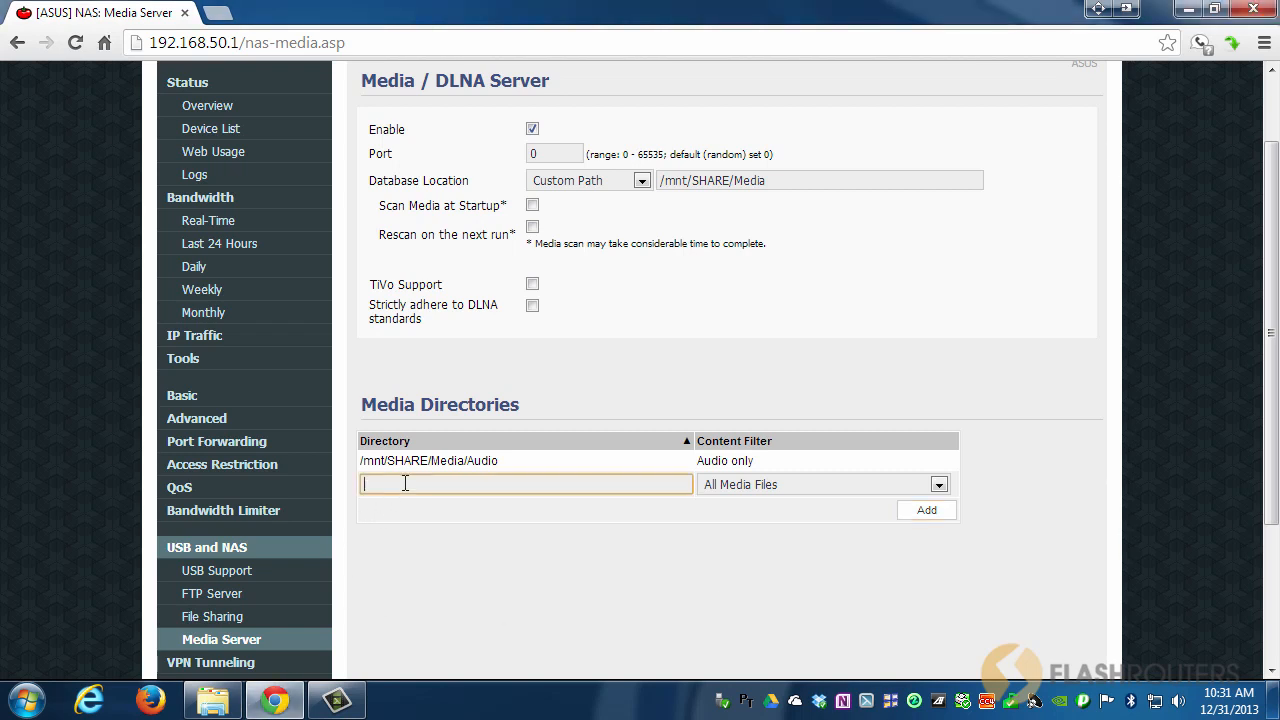
{"action": "type", "text": "/mnt/SHARE/Media/Videos"}
{"action": "left_click", "coordinate": [782, 484]}
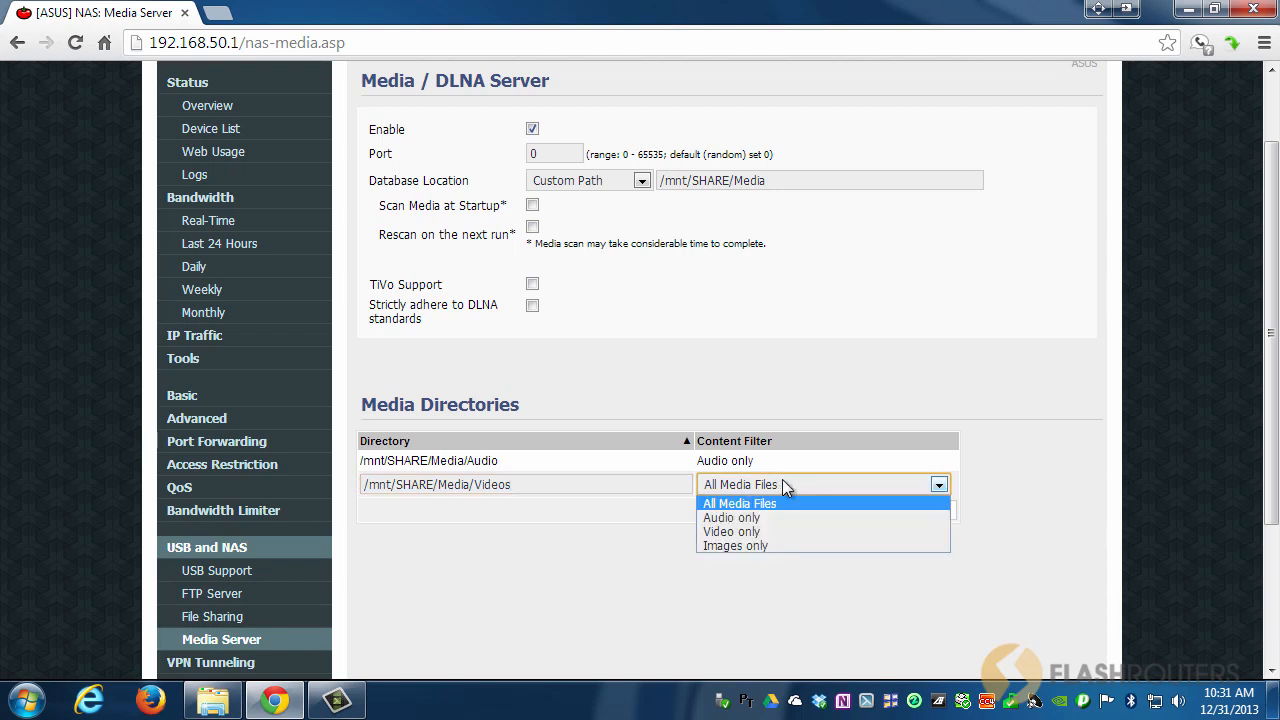
{"action": "left_click", "coordinate": [772, 532]}
{"action": "left_click", "coordinate": [920, 512]}
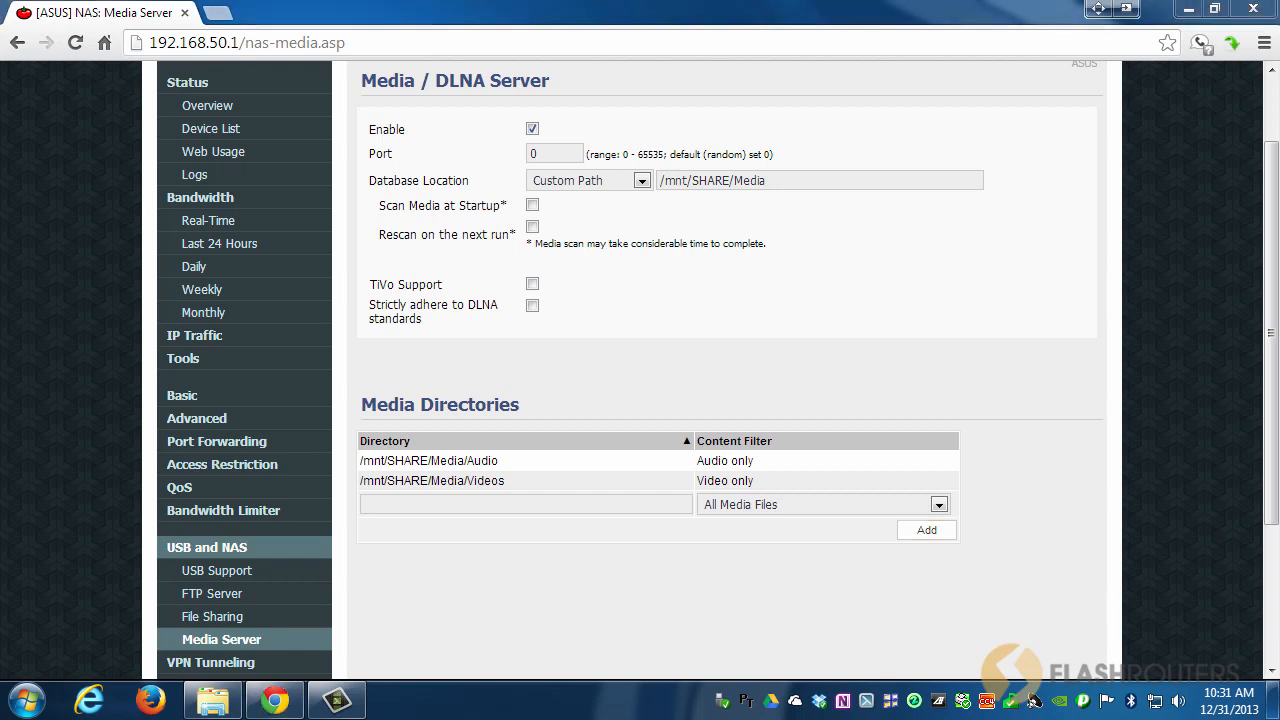
Add /mnt/SHARE/Media/Images as a media directory limited to Images only.
{"action": "left_click", "coordinate": [395, 509]}
{"action": "type", "text": "/mnt/SHARE/Media/Images"}
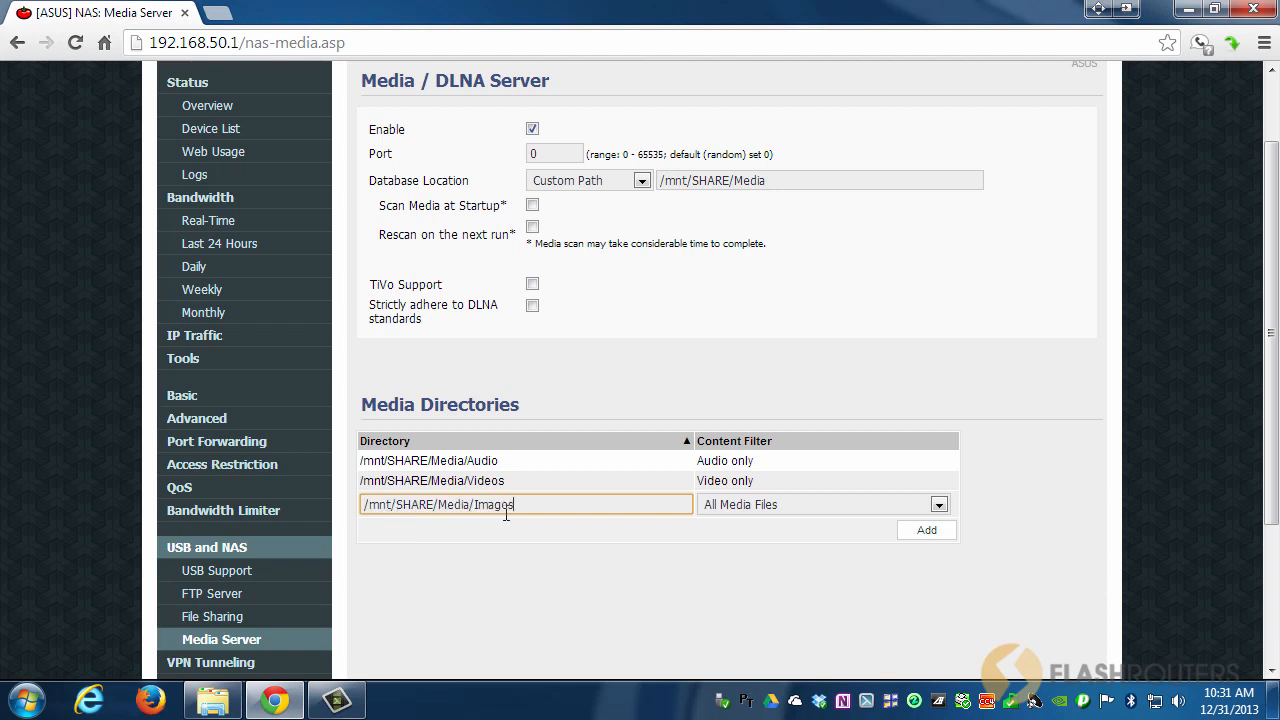
{"action": "left_click", "coordinate": [733, 512]}
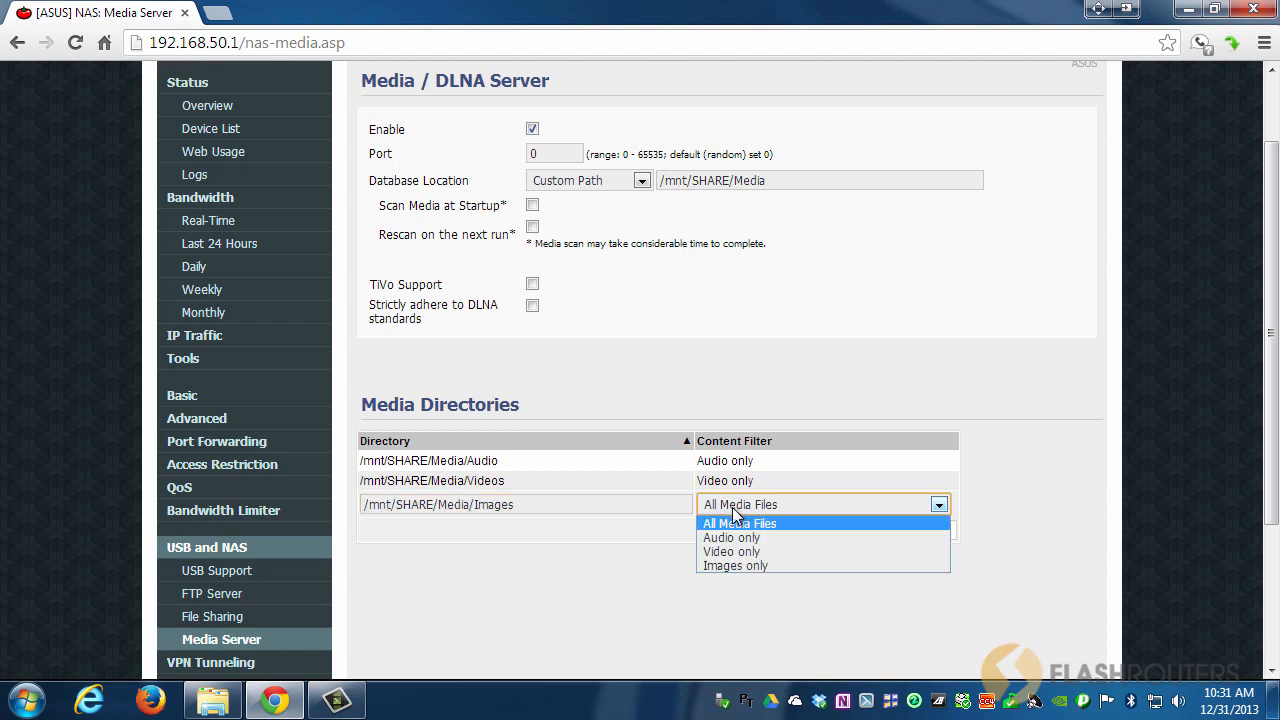
{"action": "left_click", "coordinate": [756, 566]}
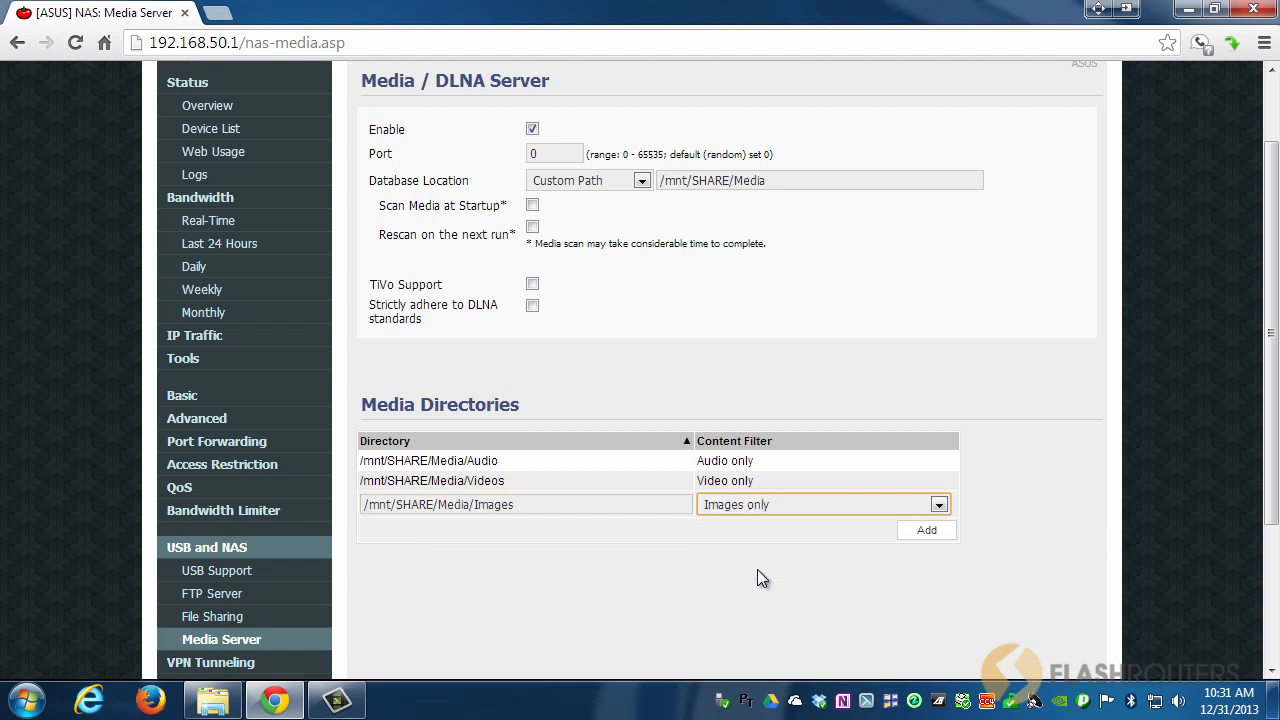
{"action": "left_click", "coordinate": [920, 533]}
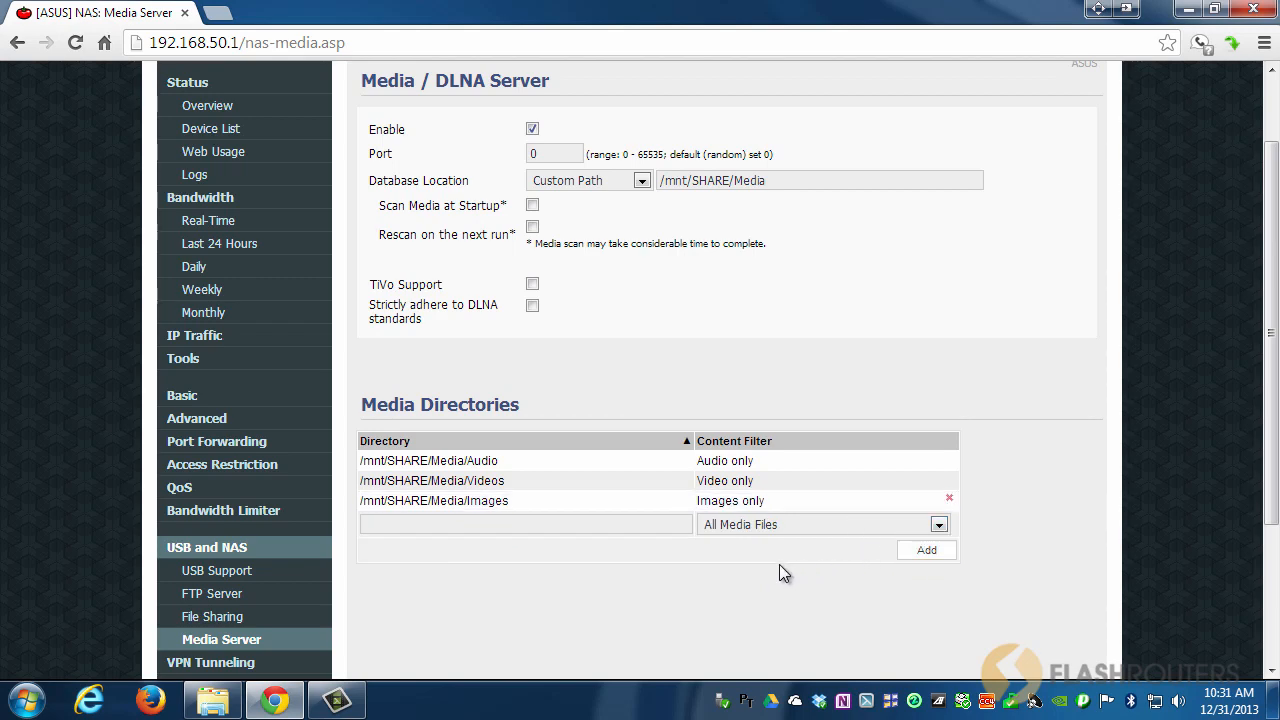
{"action": "scroll", "coordinate": [779, 564], "scroll_direction": "down", "scroll_amount": 3}
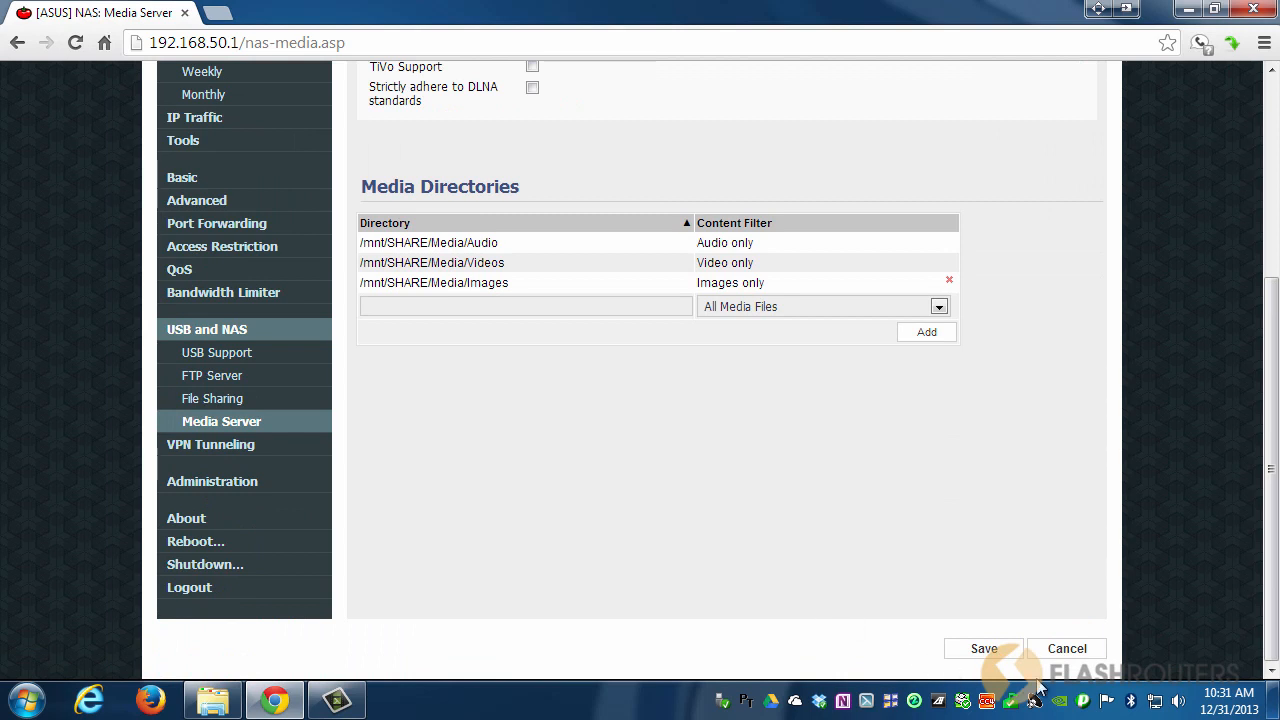
Save the Media Server settings, keeping the Audio, Images and Videos folders and the custom database path.
{"action": "left_click", "coordinate": [982, 645]}
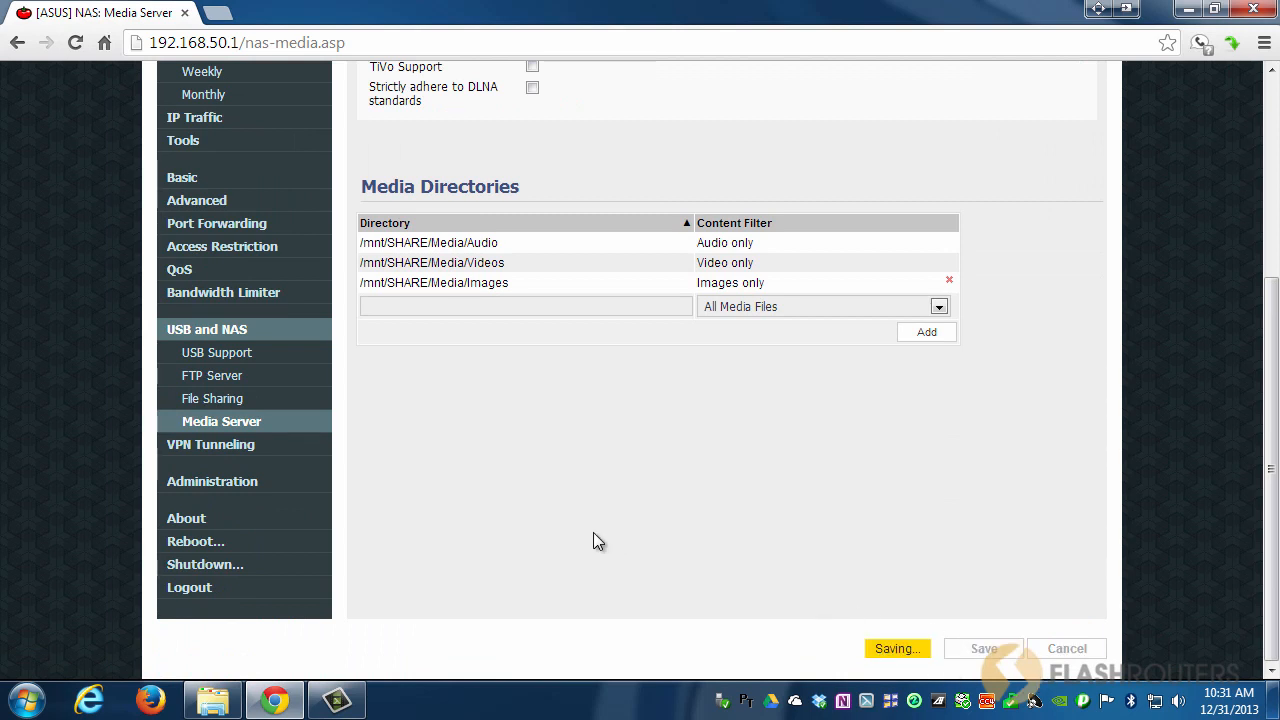
{"action": "scroll", "coordinate": [593, 541], "scroll_direction": "up", "scroll_amount": 1}
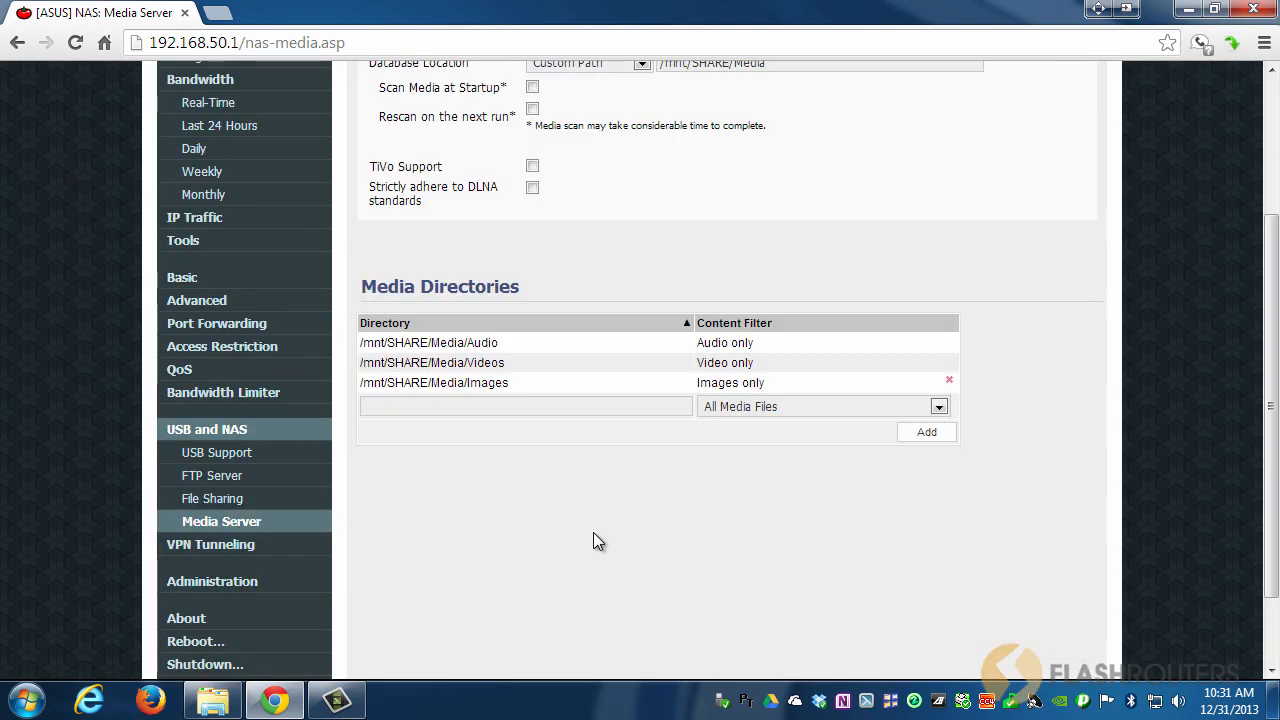
{"action": "scroll", "coordinate": [593, 541], "scroll_direction": "down", "scroll_amount": 1}
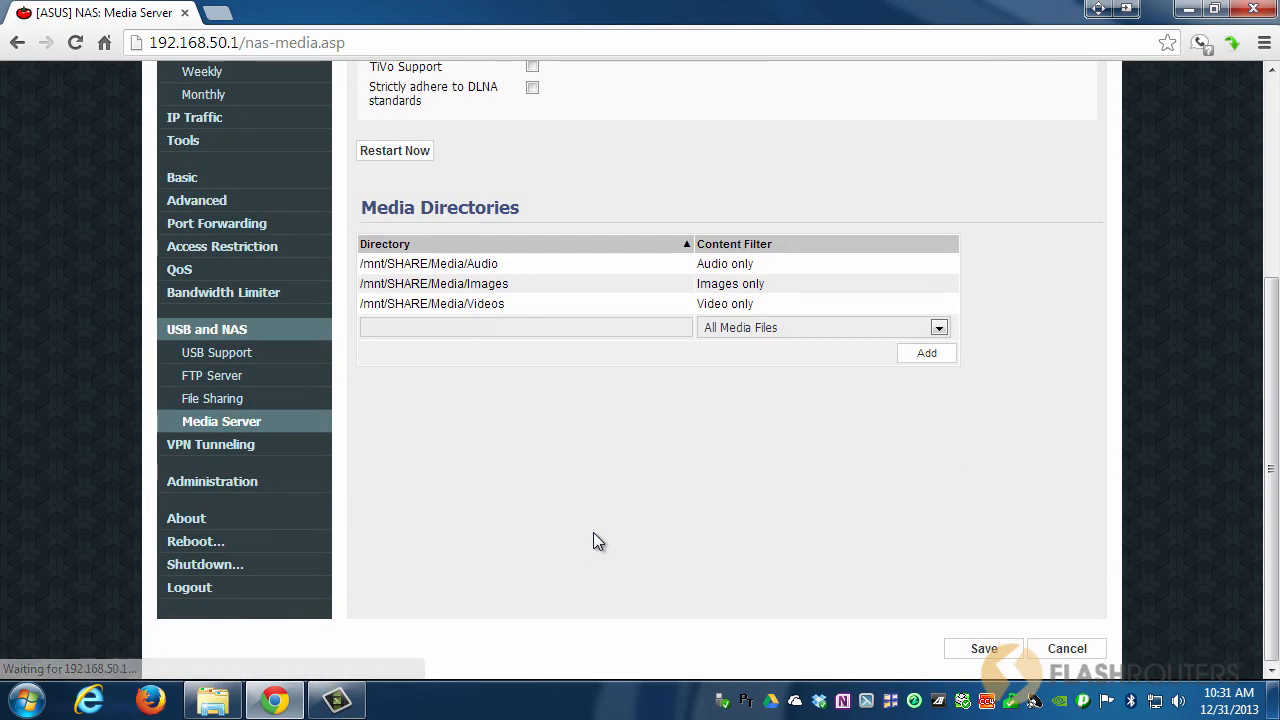
{"action": "scroll", "coordinate": [593, 533], "scroll_direction": "up", "scroll_amount": 2}
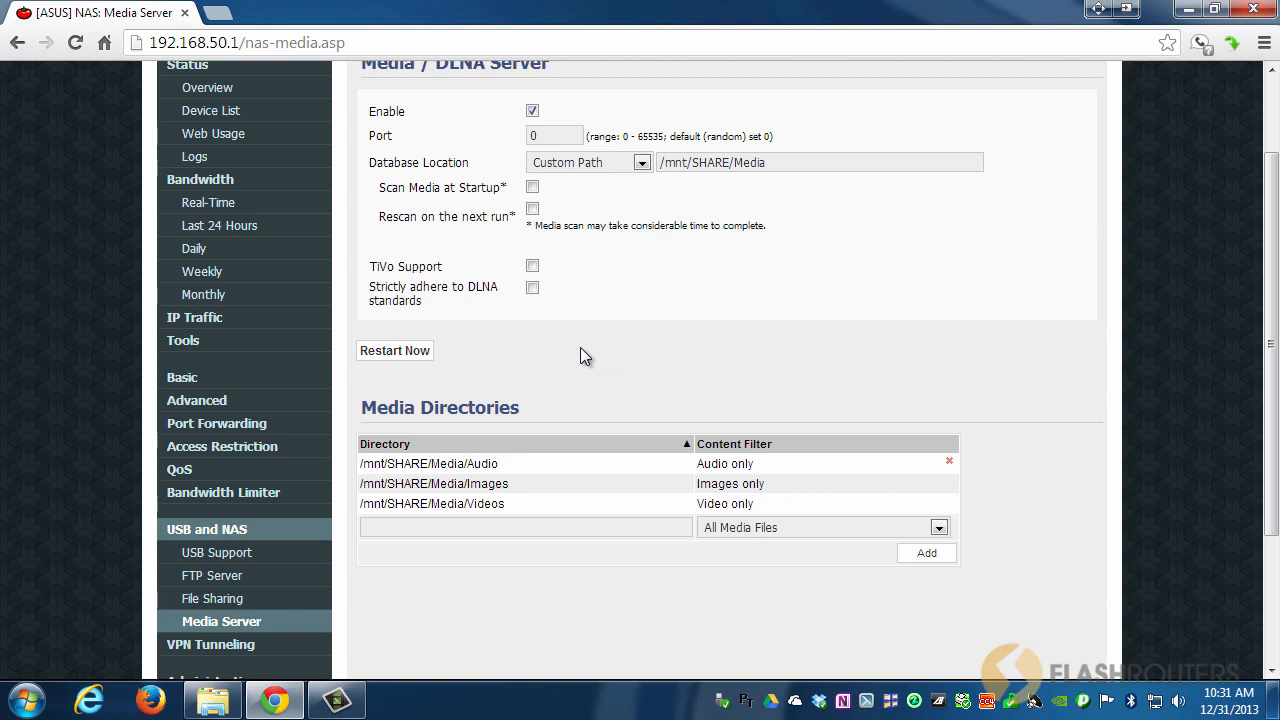
Open a file window and browse through Computer and Network to the ROUTER's shared folders.
{"action": "left_click", "coordinate": [228, 706]}
{"action": "left_click", "coordinate": [490, 374]}
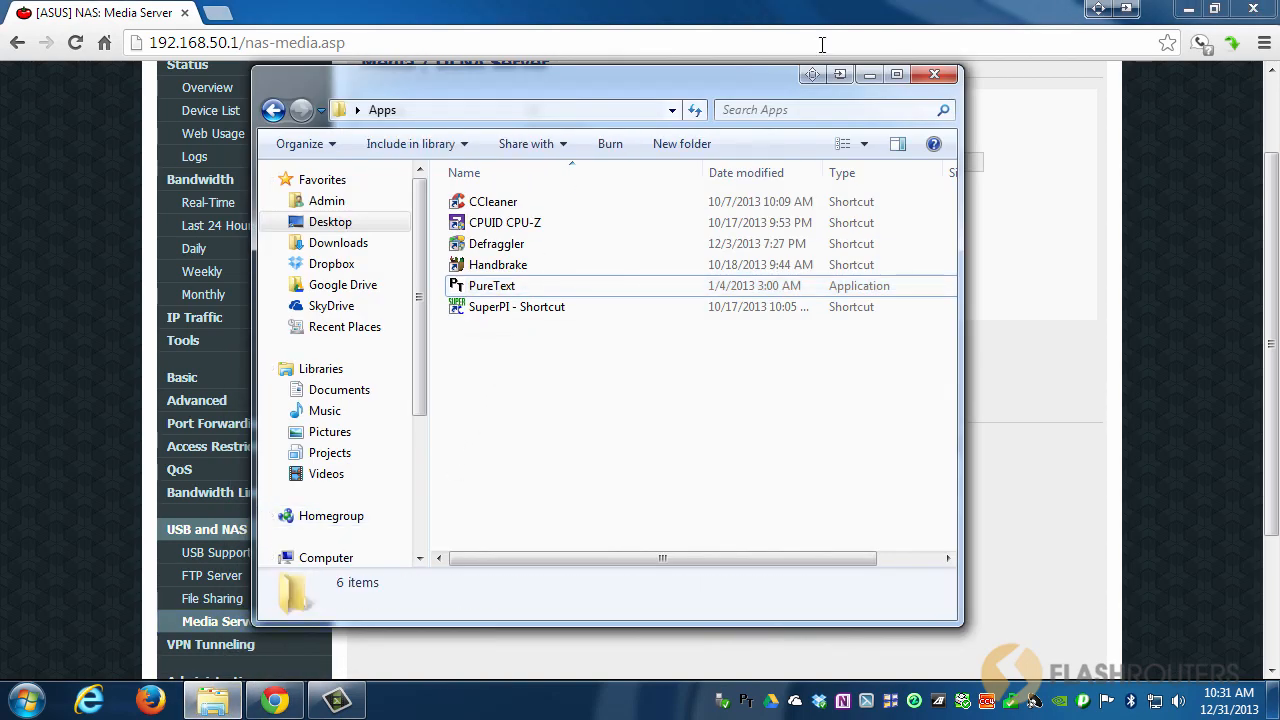
{"action": "left_click", "coordinate": [272, 109]}
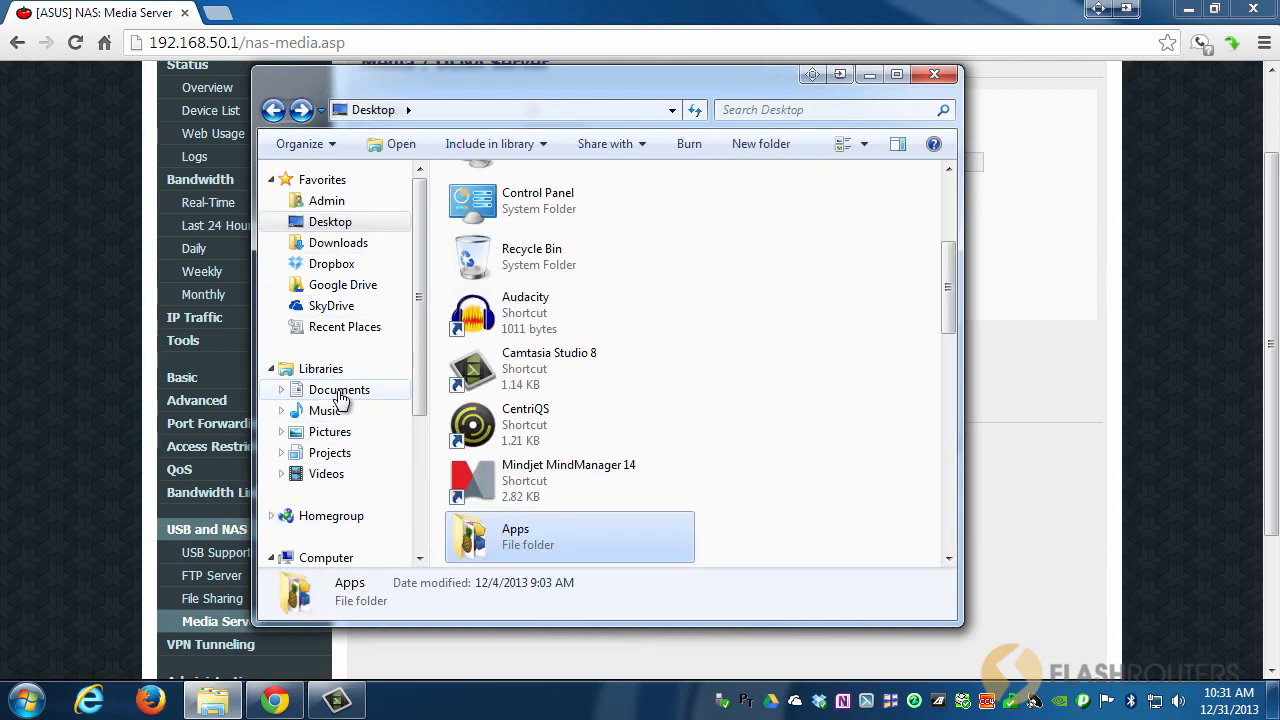
{"action": "left_click", "coordinate": [326, 558]}
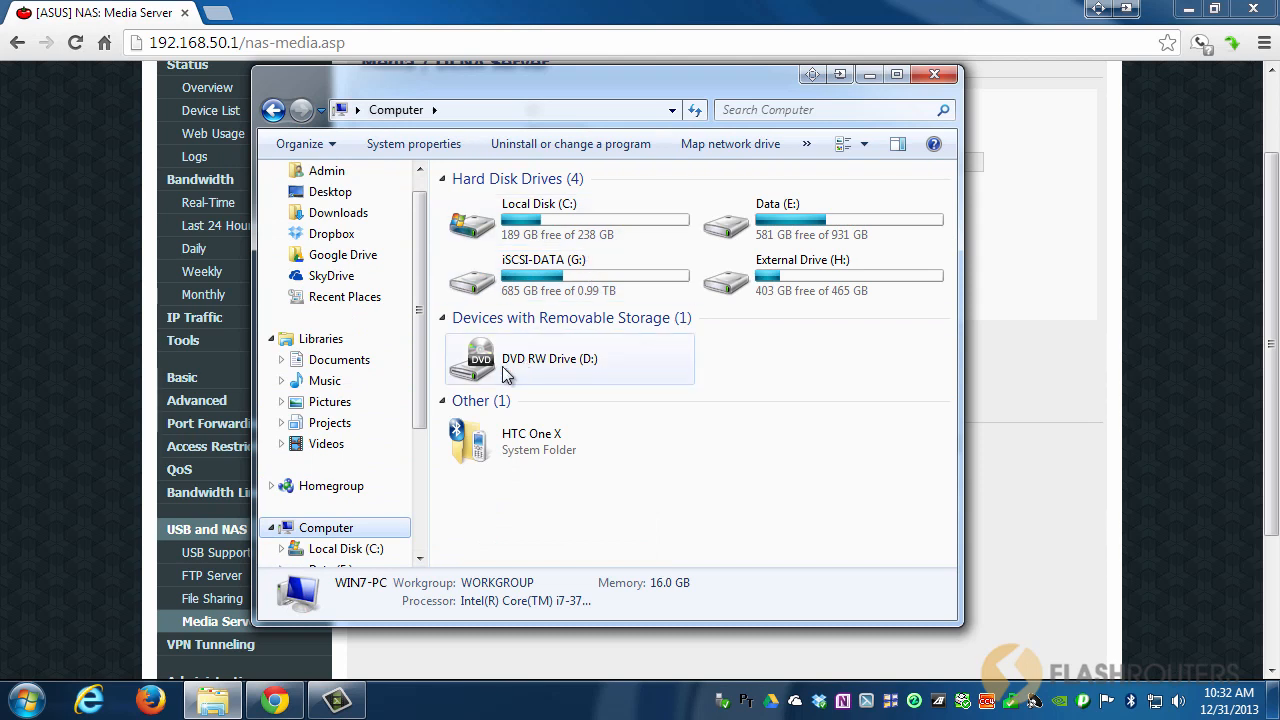
{"action": "left_click_drag", "start_coordinate": [423, 380], "coordinate": [418, 484]}
{"action": "left_click", "coordinate": [321, 464]}
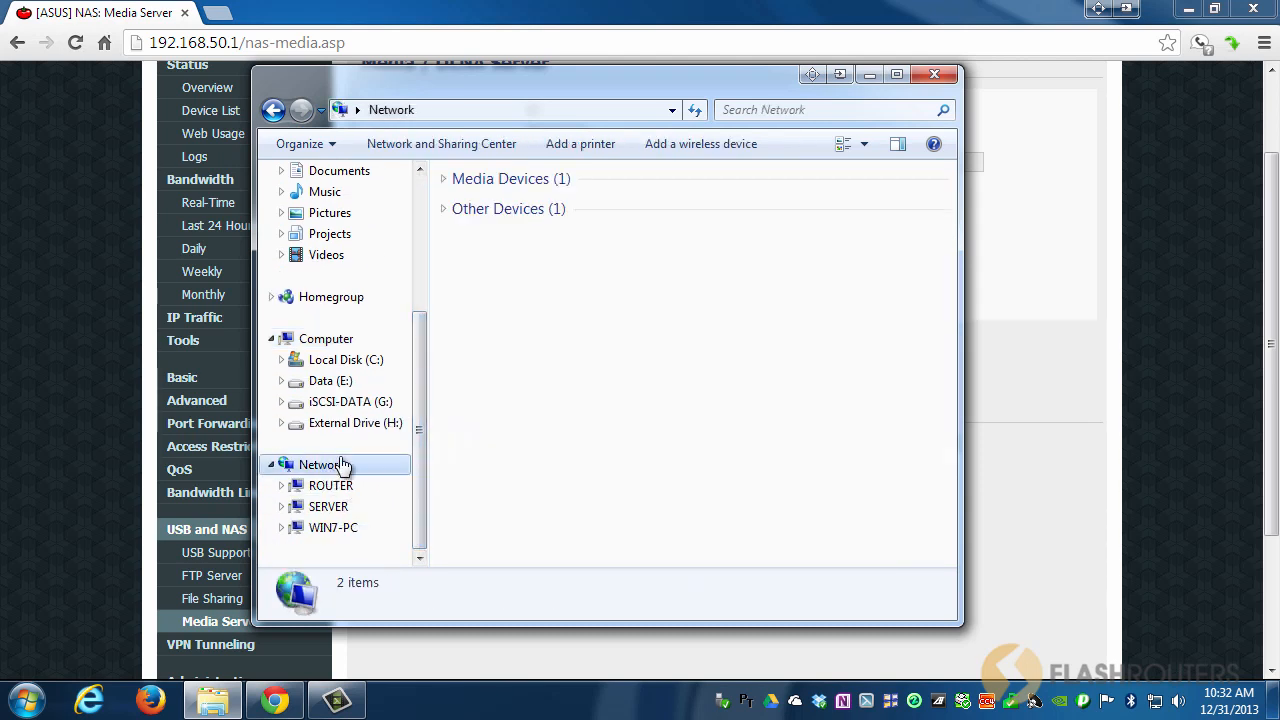
{"action": "left_click", "coordinate": [348, 487]}
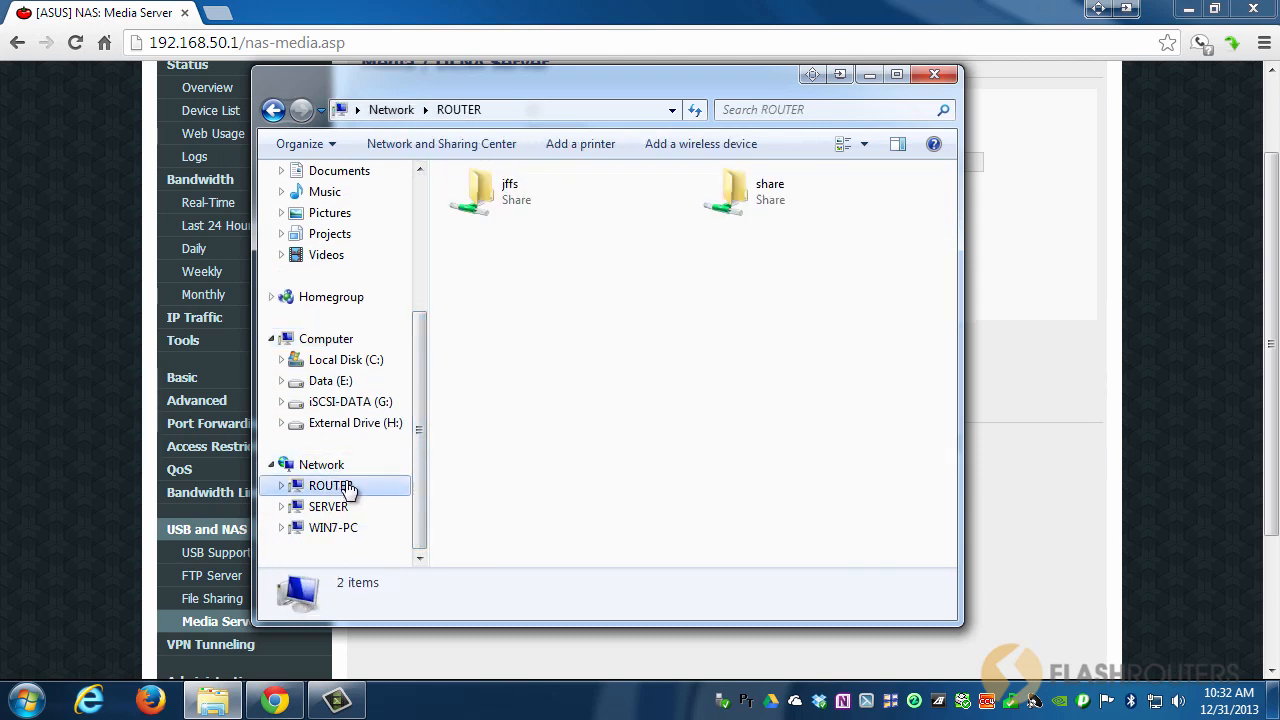
Open share > Media > Videos to confirm Insanity and P90X - Fitness, then minimize the window.
{"action": "double_click", "coordinate": [756, 201]}
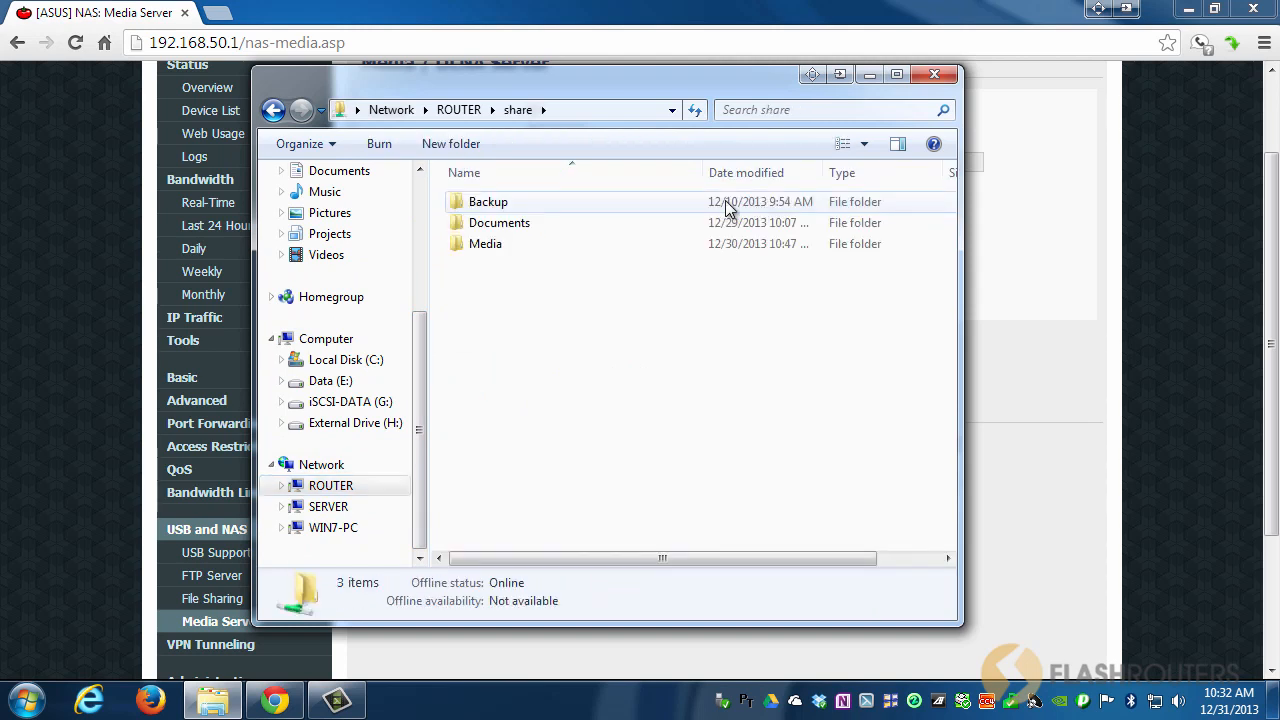
{"action": "double_click", "coordinate": [486, 244]}
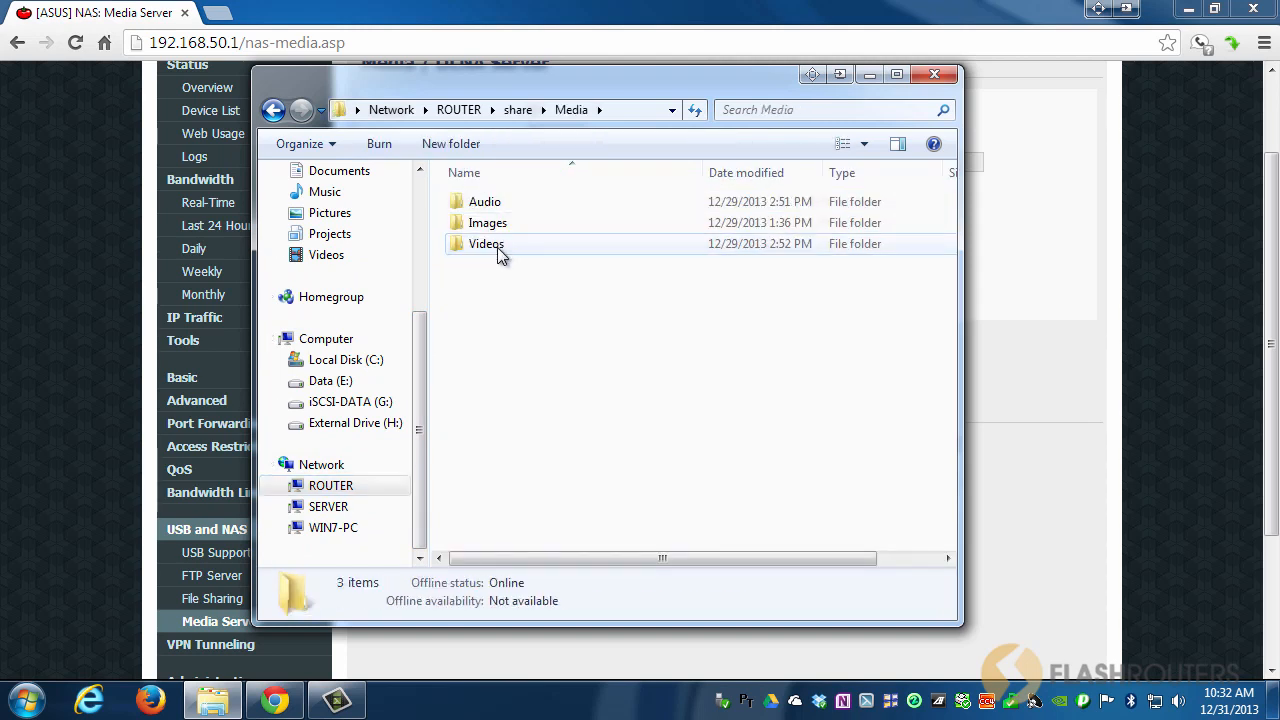
{"action": "double_click", "coordinate": [497, 247]}
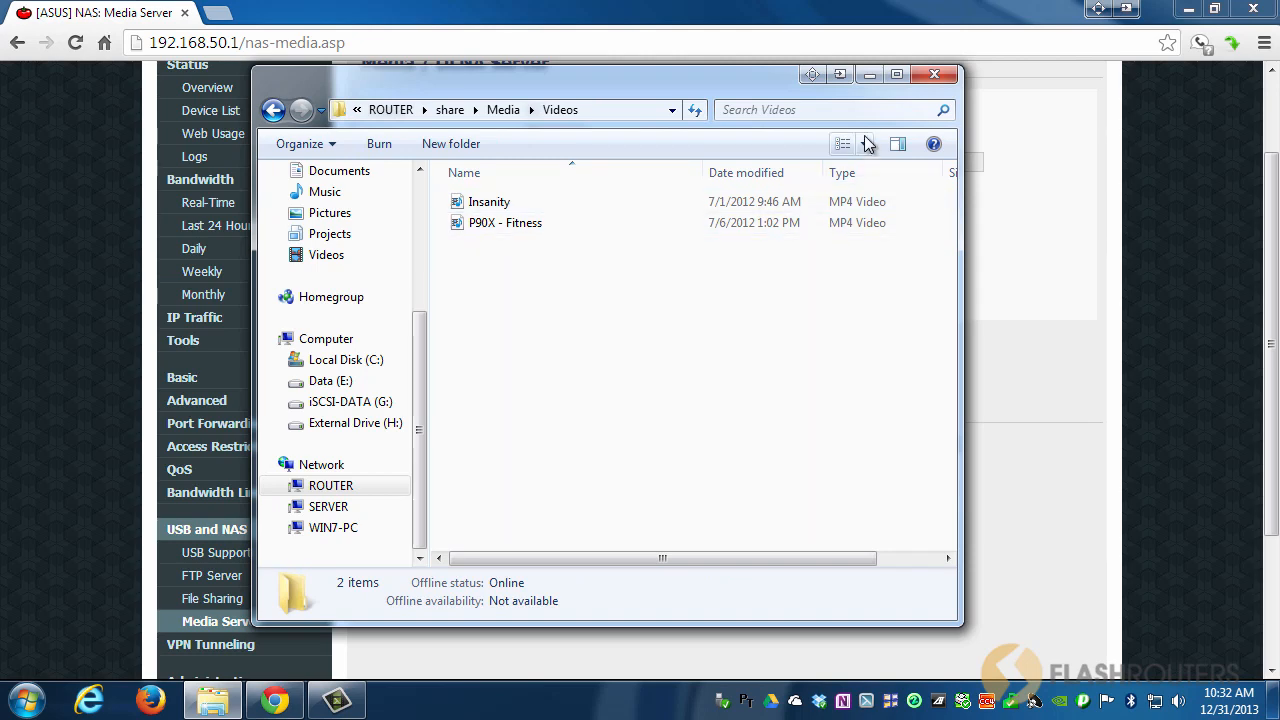
{"action": "left_click", "coordinate": [869, 78]}
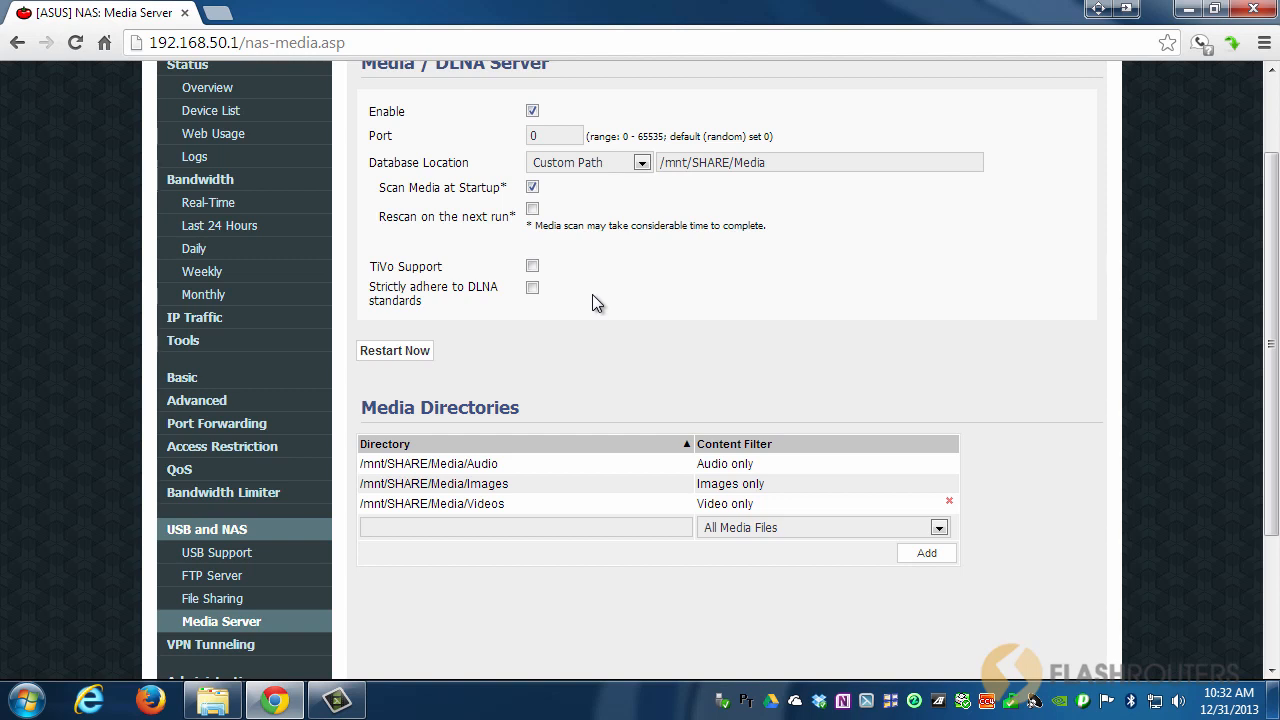
Uncheck Scan Media at Startup, check Rescan on the next run, and save rather than restarting.
{"action": "left_click", "coordinate": [533, 189]}
{"action": "left_click", "coordinate": [532, 209]}
{"action": "left_click", "coordinate": [401, 348]}
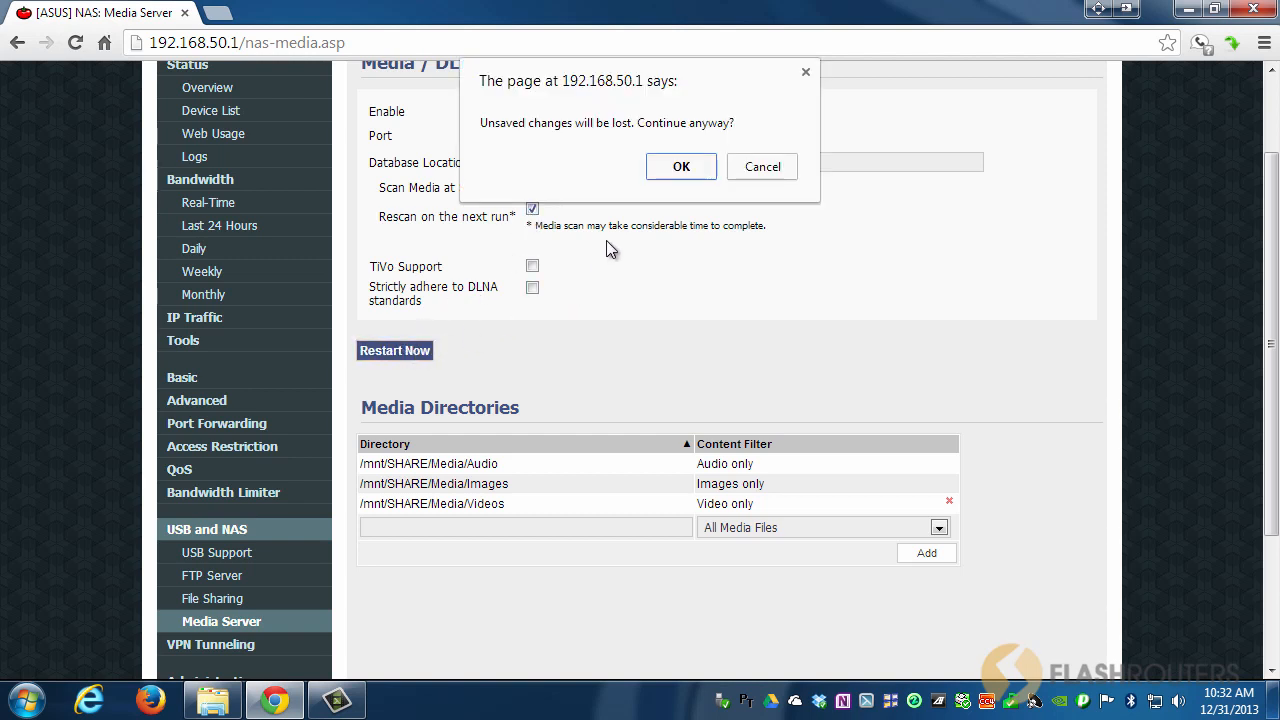
{"action": "left_click", "coordinate": [762, 167]}
{"action": "scroll", "coordinate": [758, 400], "scroll_direction": "down", "scroll_amount": 3}
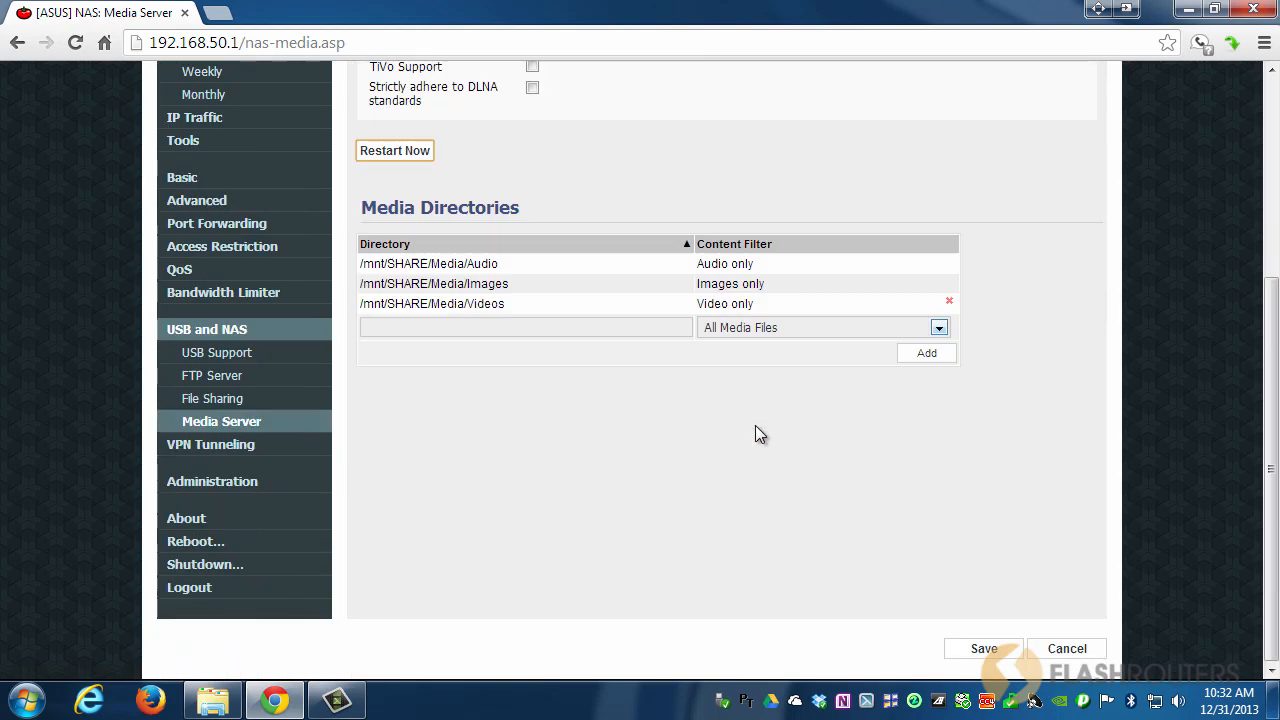
{"action": "left_click", "coordinate": [980, 647]}
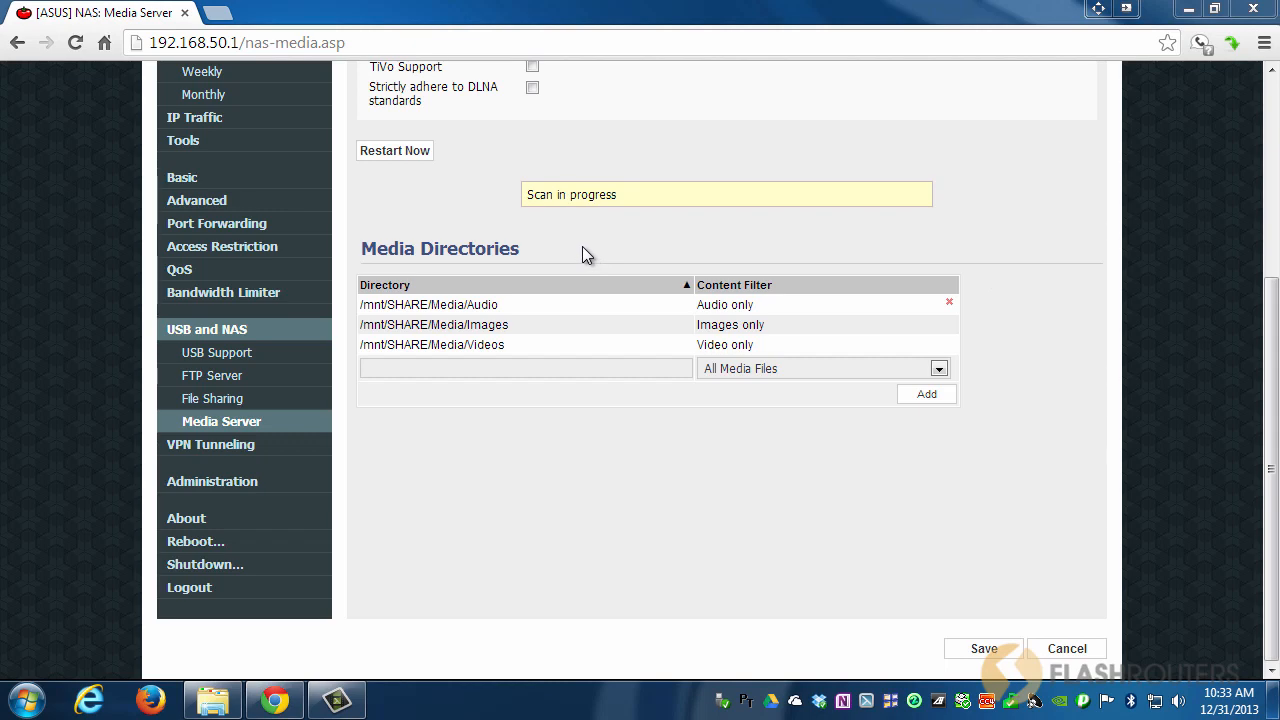
{"action": "scroll", "coordinate": [720, 396], "scroll_direction": "up", "scroll_amount": 2}
{"action": "scroll", "coordinate": [702, 390], "scroll_direction": "up", "scroll_amount": 1}
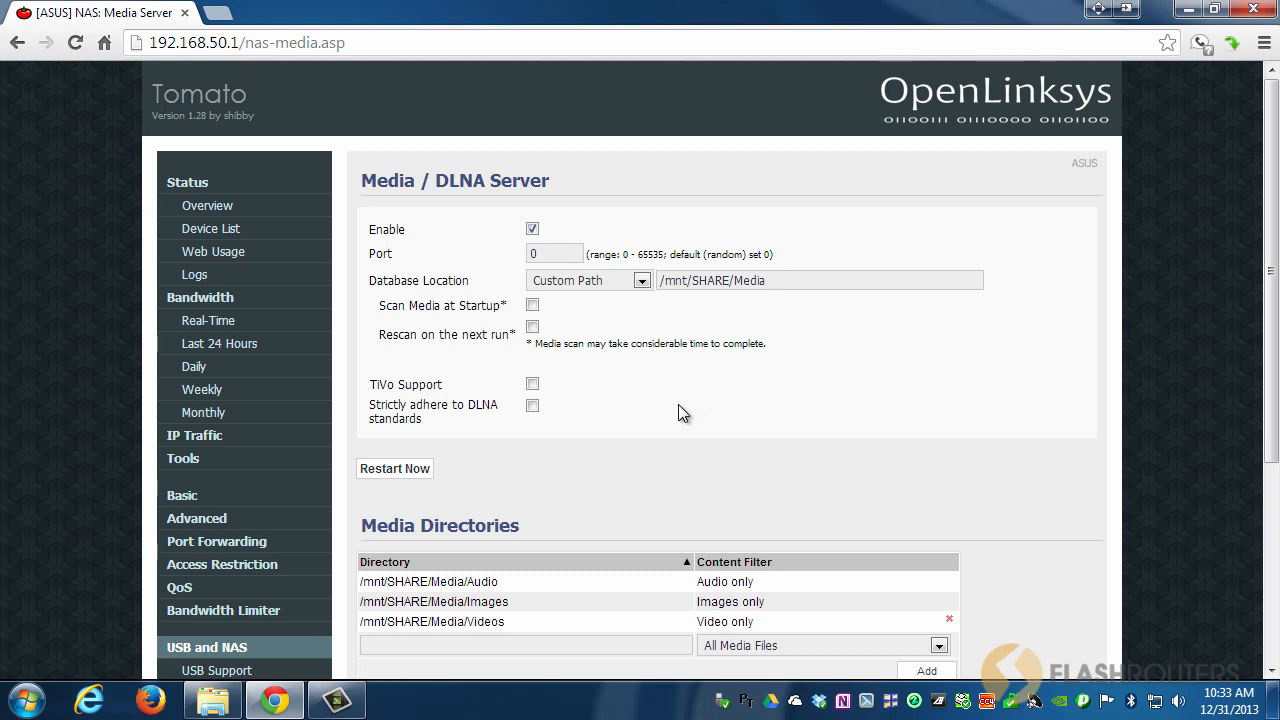
Launch Windows Media Center and find the ASUS server among the video library's shared sources.
{"action": "left_click", "coordinate": [24, 702]}
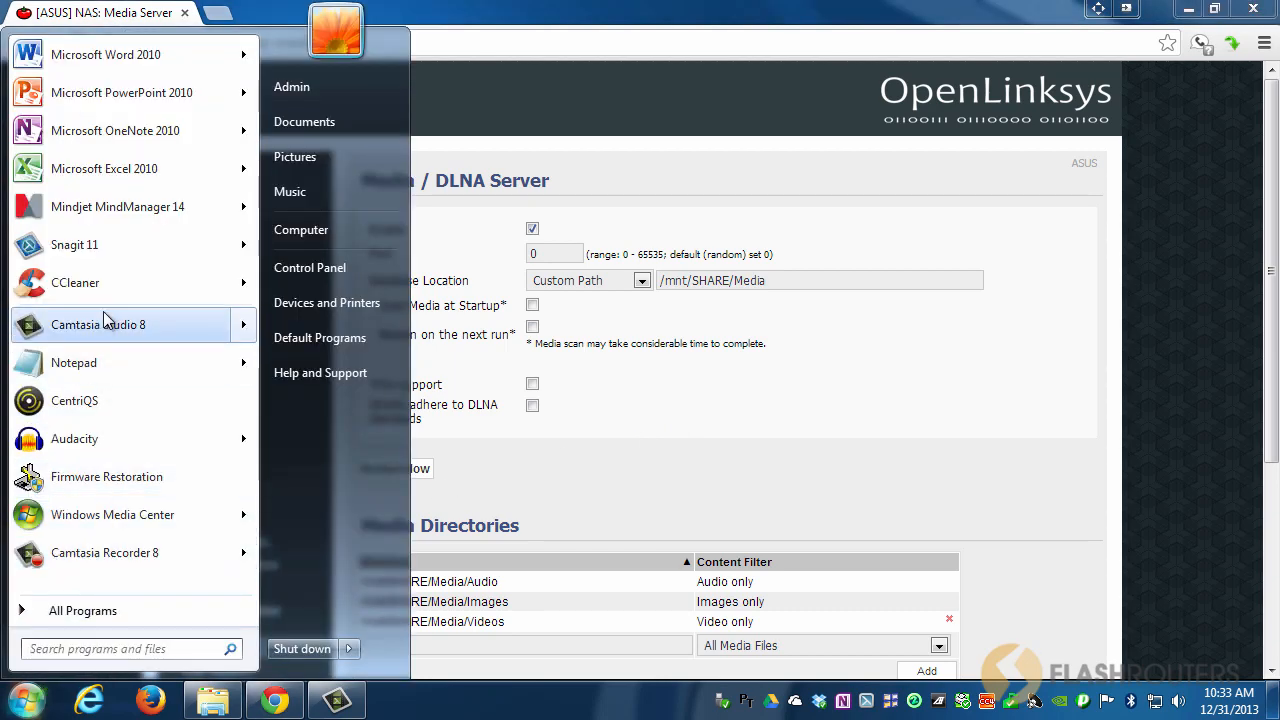
{"action": "key", "text": "Escape"}
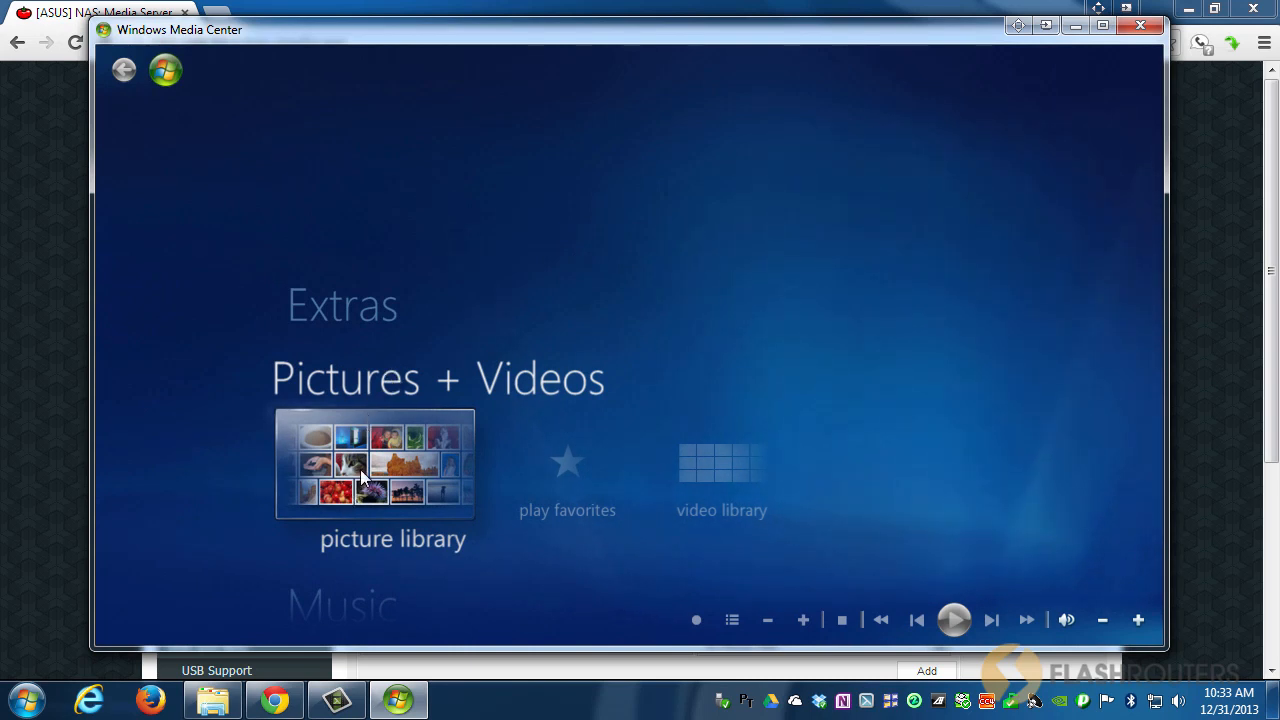
{"action": "left_click", "coordinate": [739, 456]}
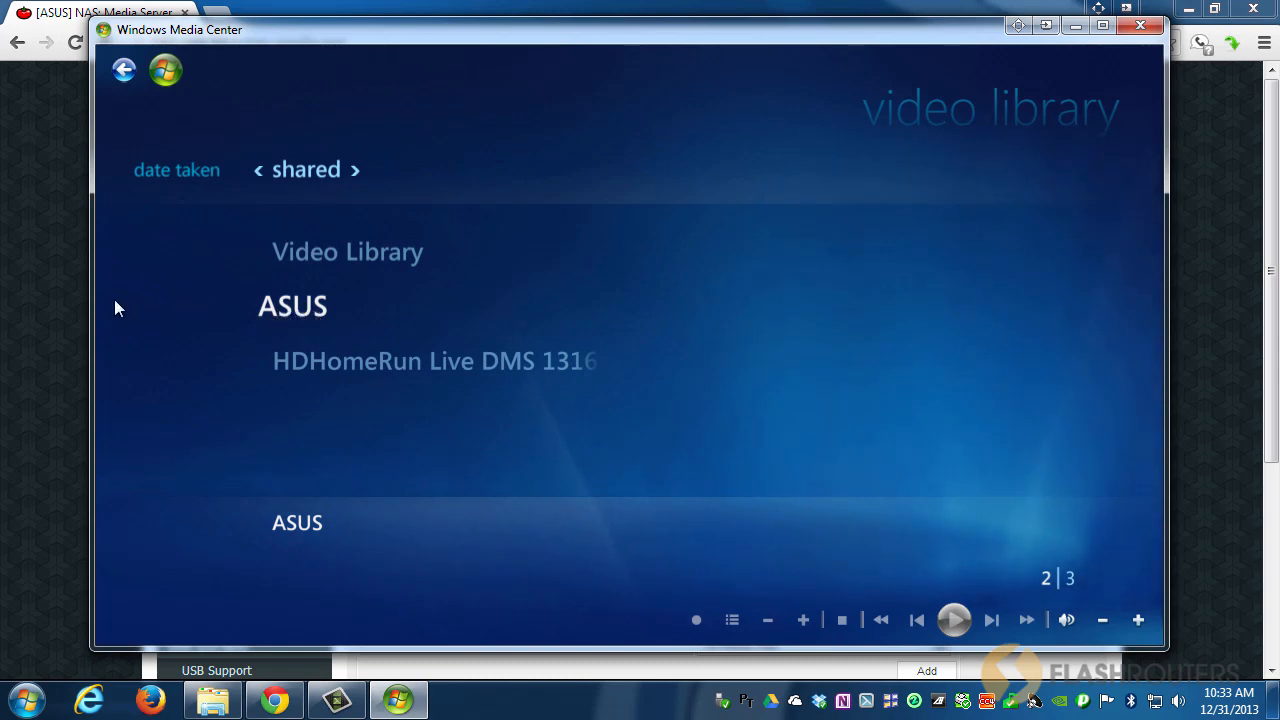
{"action": "left_click", "coordinate": [53, 297]}
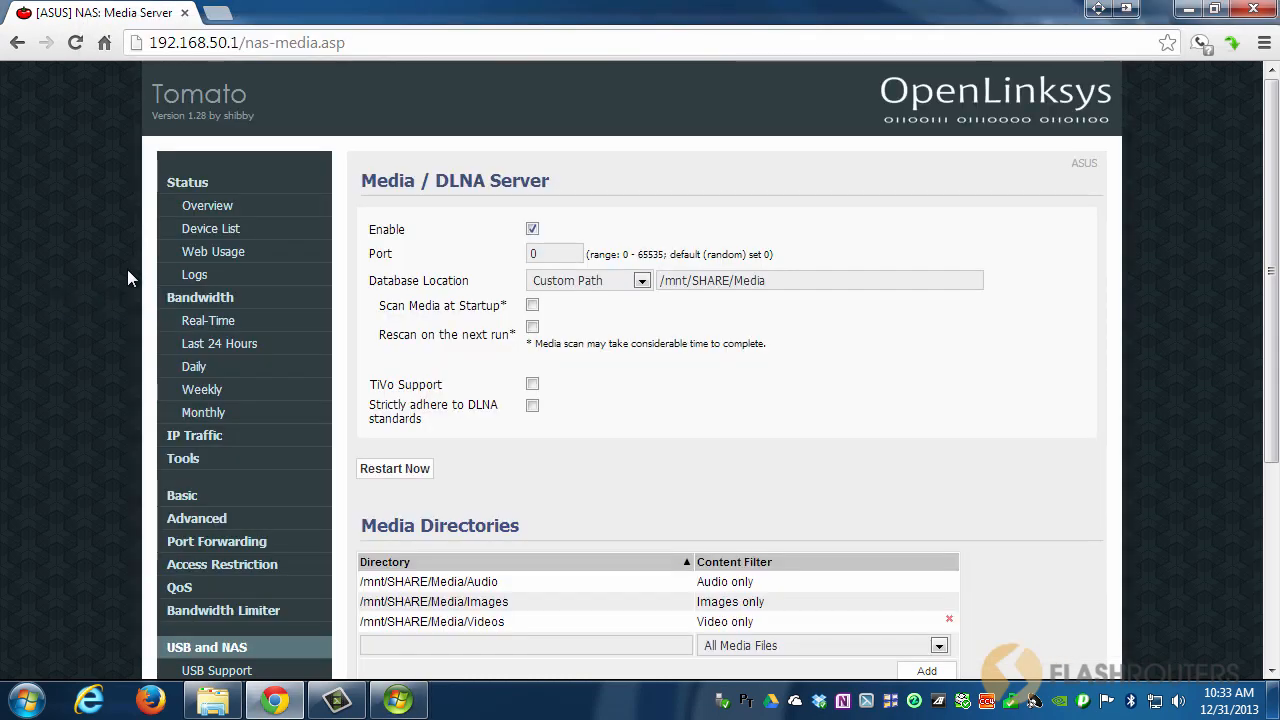
Confirm the Router Name is ASUS under Basic > Identification, then return to Media Center.
{"action": "left_click", "coordinate": [197, 492]}
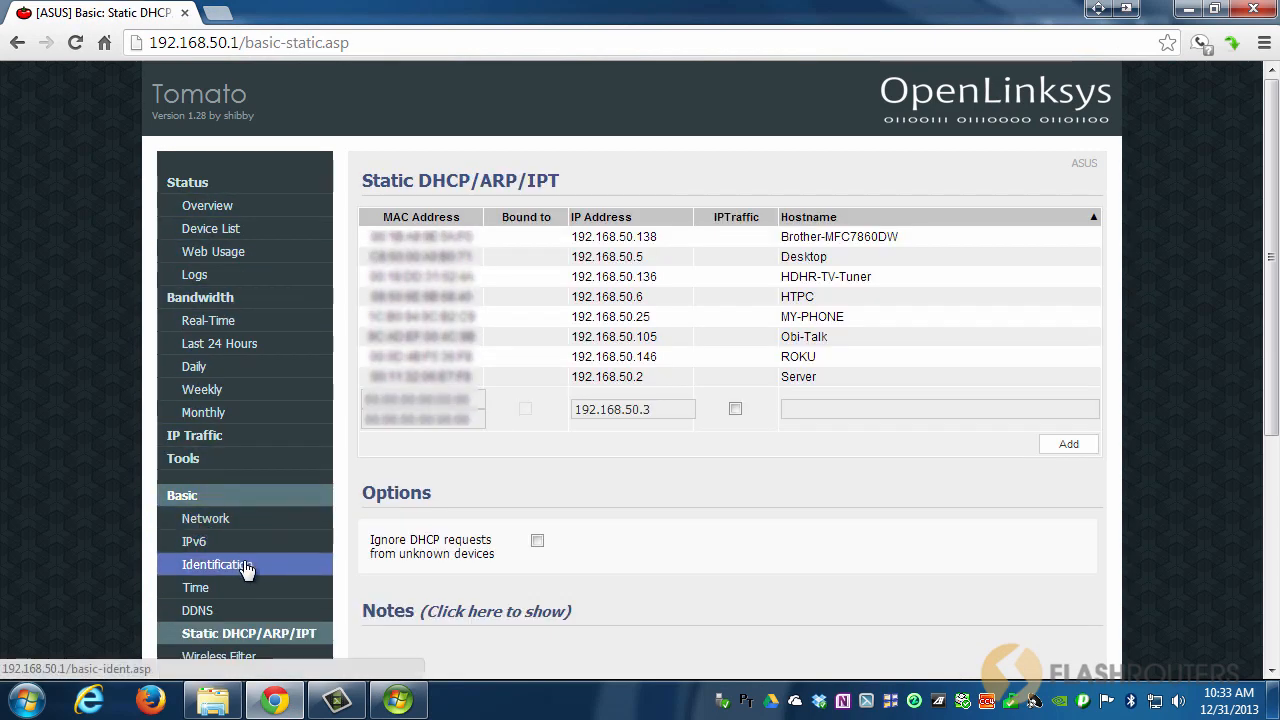
{"action": "left_click", "coordinate": [247, 566]}
{"action": "left_click_drag", "start_coordinate": [586, 229], "coordinate": [486, 251]}
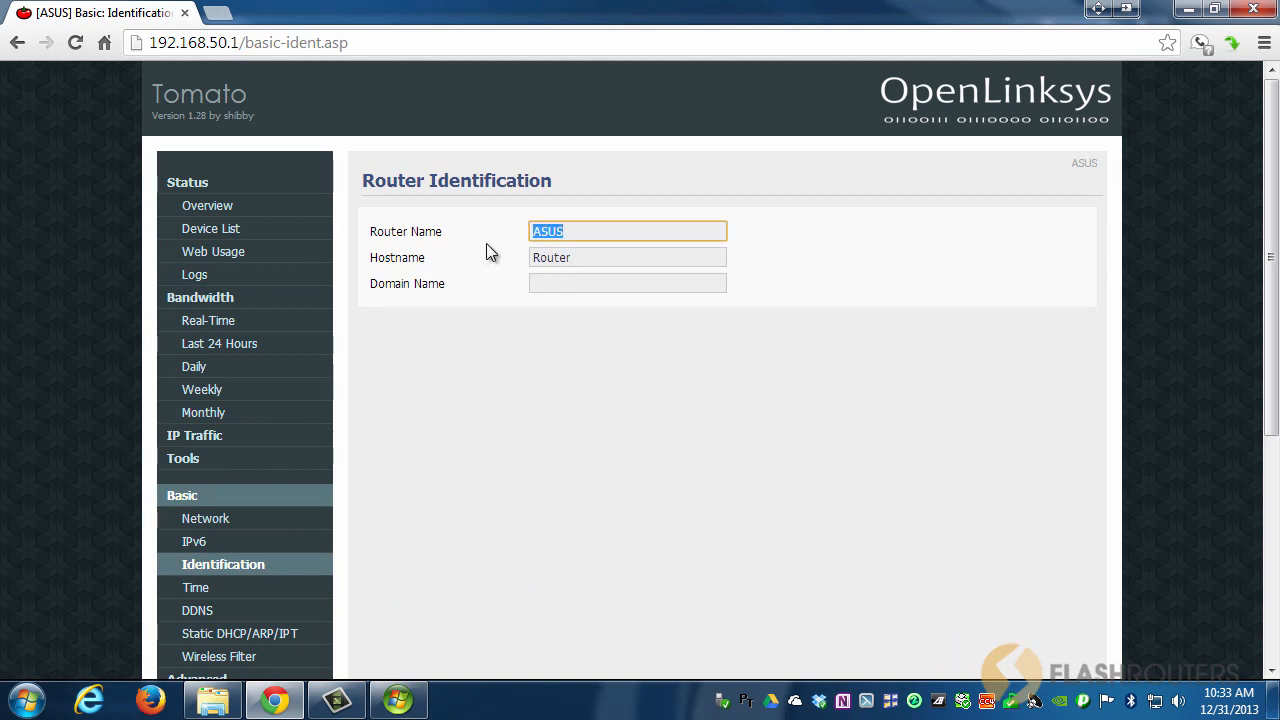
{"action": "left_click", "coordinate": [408, 700]}
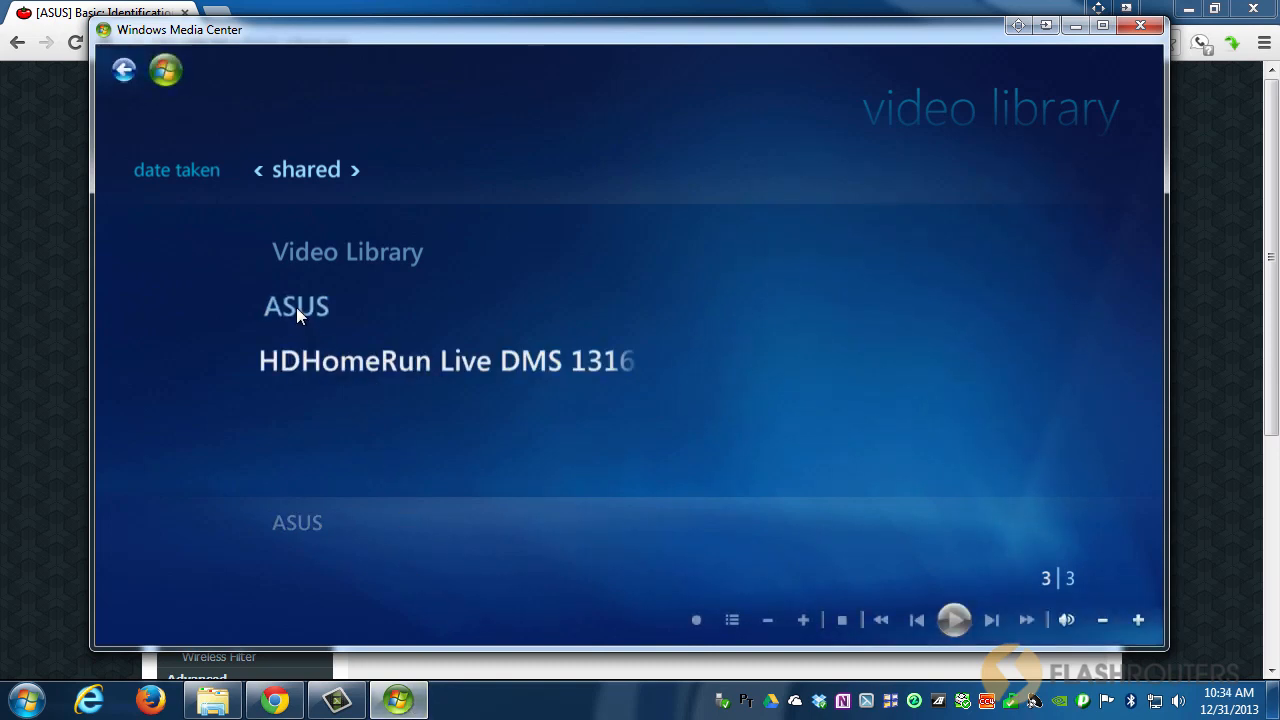
Play P90X - Fitness from the ASUS server's videos, then stop it and close Media Center.
{"action": "left_click", "coordinate": [179, 160]}
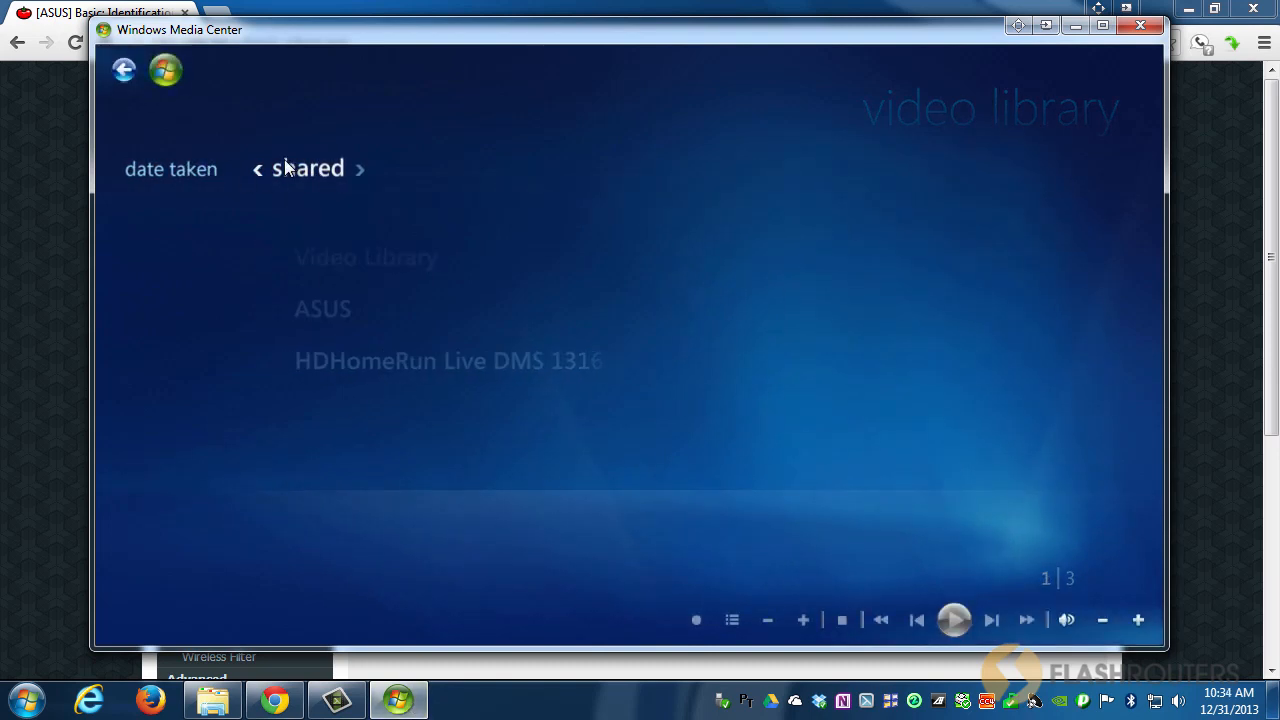
{"action": "left_click", "coordinate": [307, 312]}
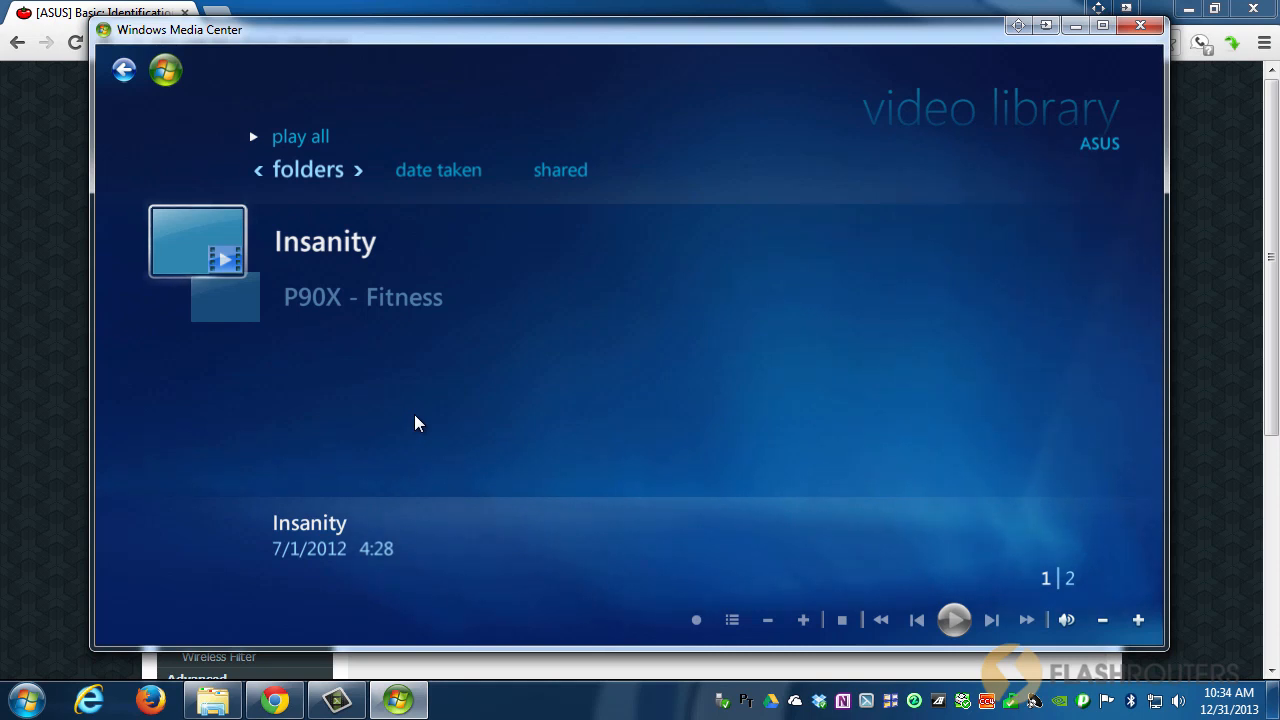
{"action": "left_click", "coordinate": [313, 303]}
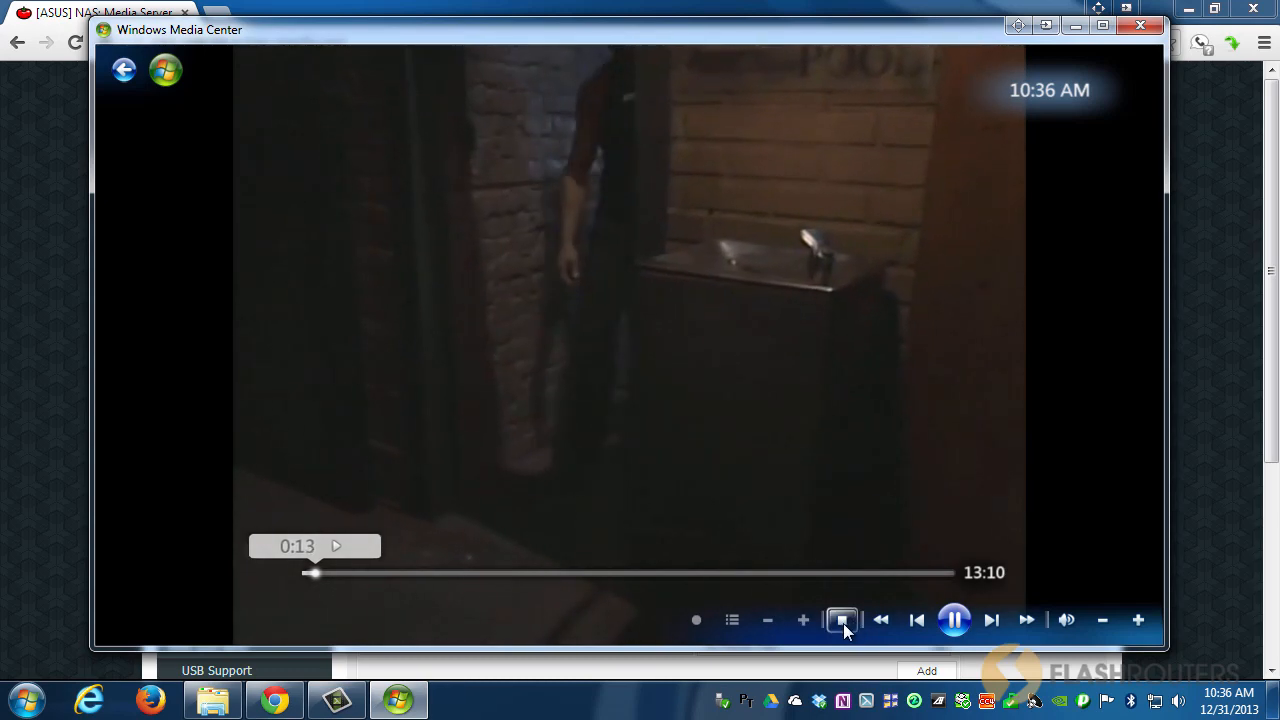
{"action": "left_click", "coordinate": [843, 621]}
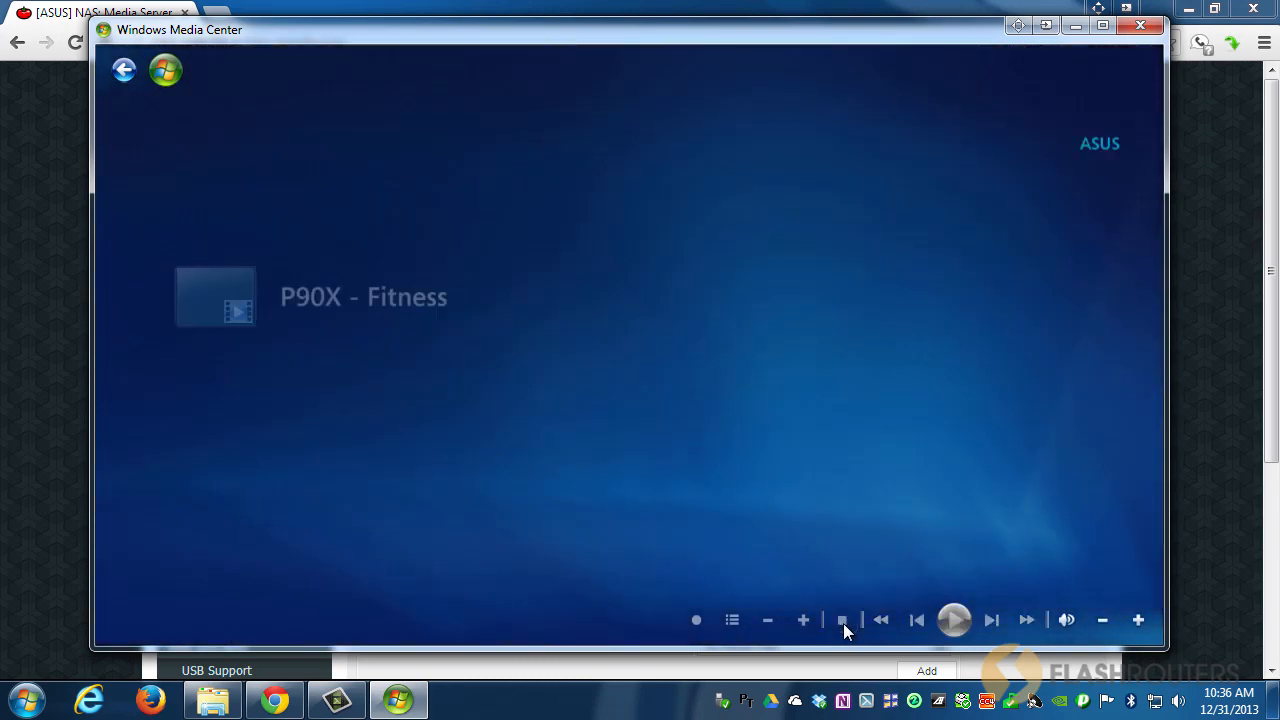
{"action": "left_click", "coordinate": [124, 72]}
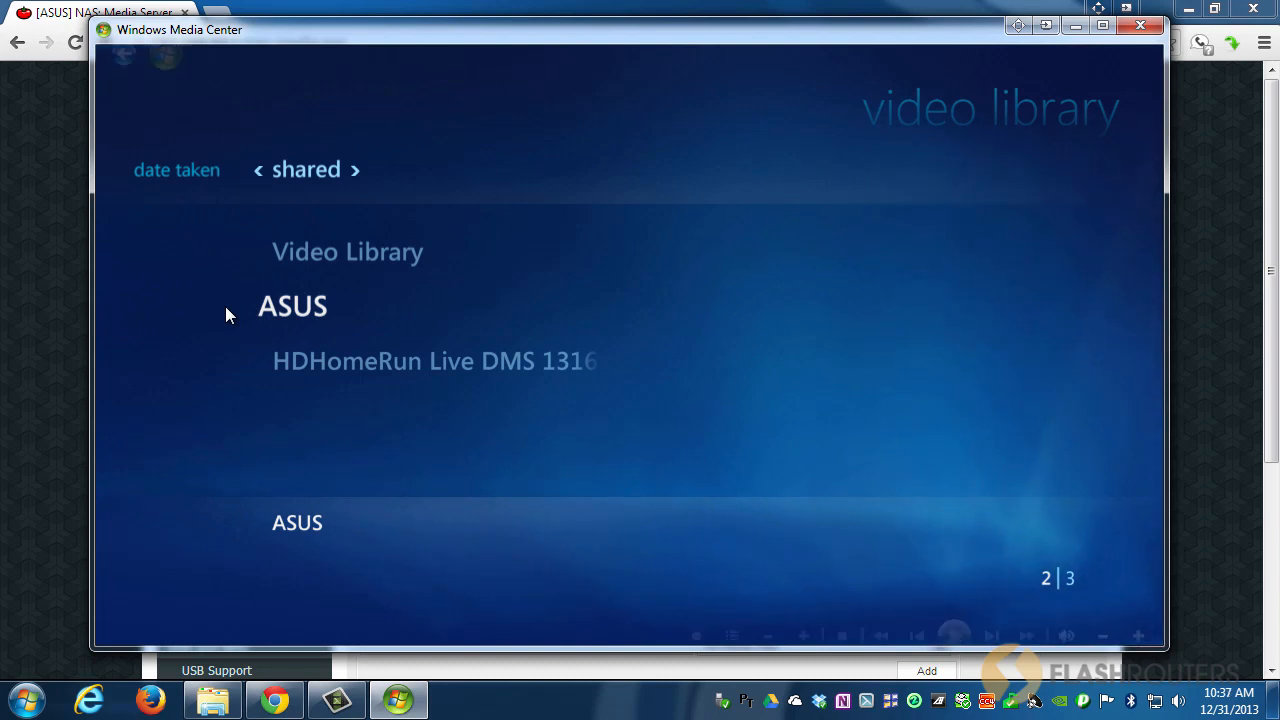
{"action": "left_click", "coordinate": [1140, 26]}
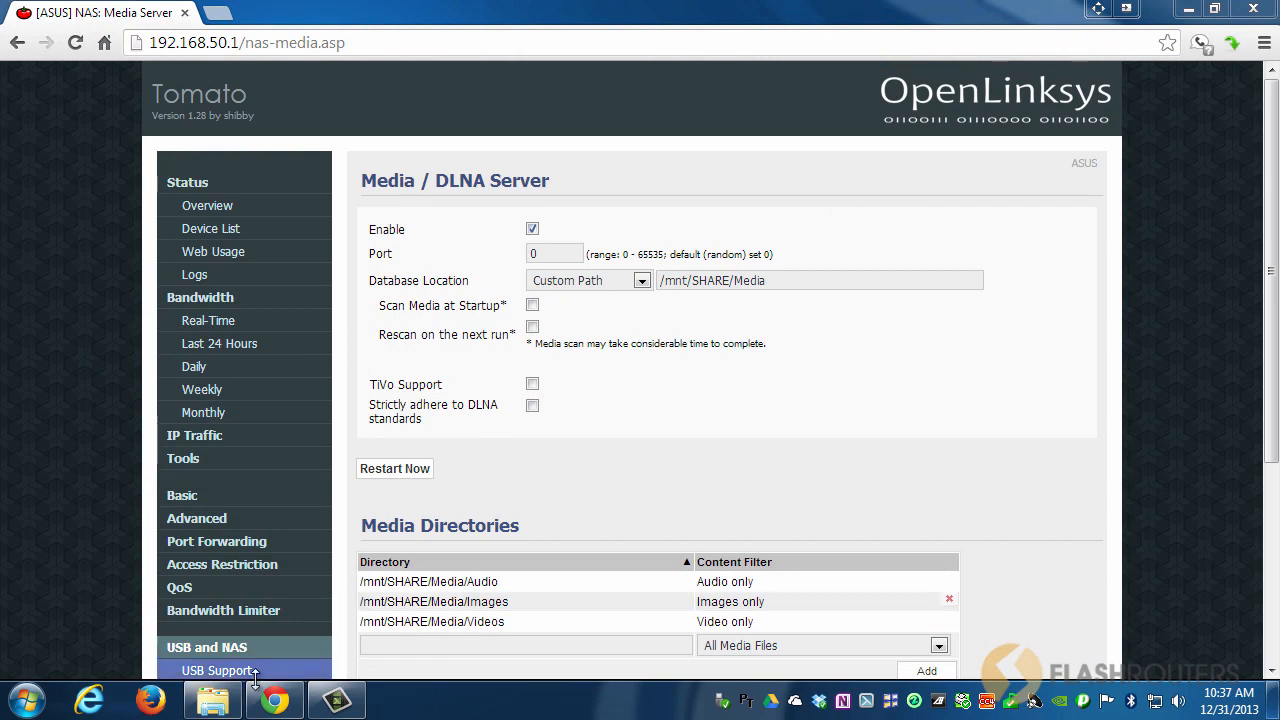
Restore and minimize the Videos file window, then scroll down the Media Server page.
{"action": "left_click", "coordinate": [220, 698]}
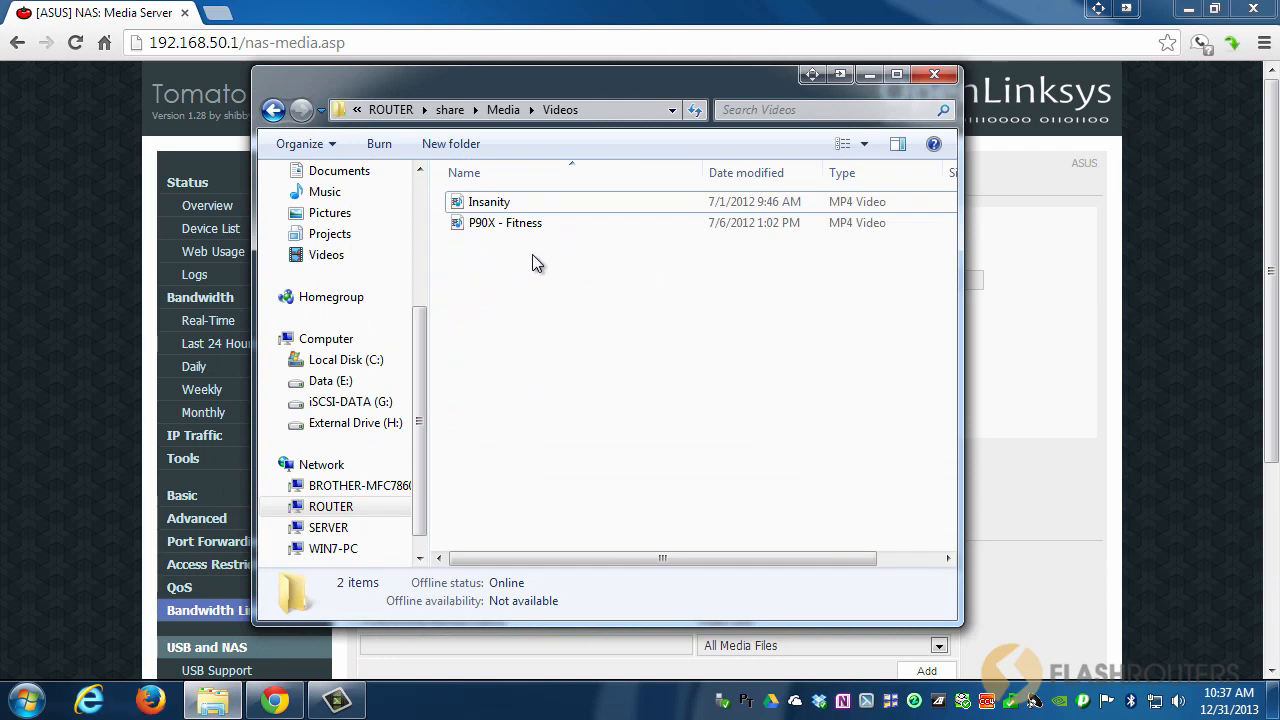
{"action": "left_click", "coordinate": [872, 75]}
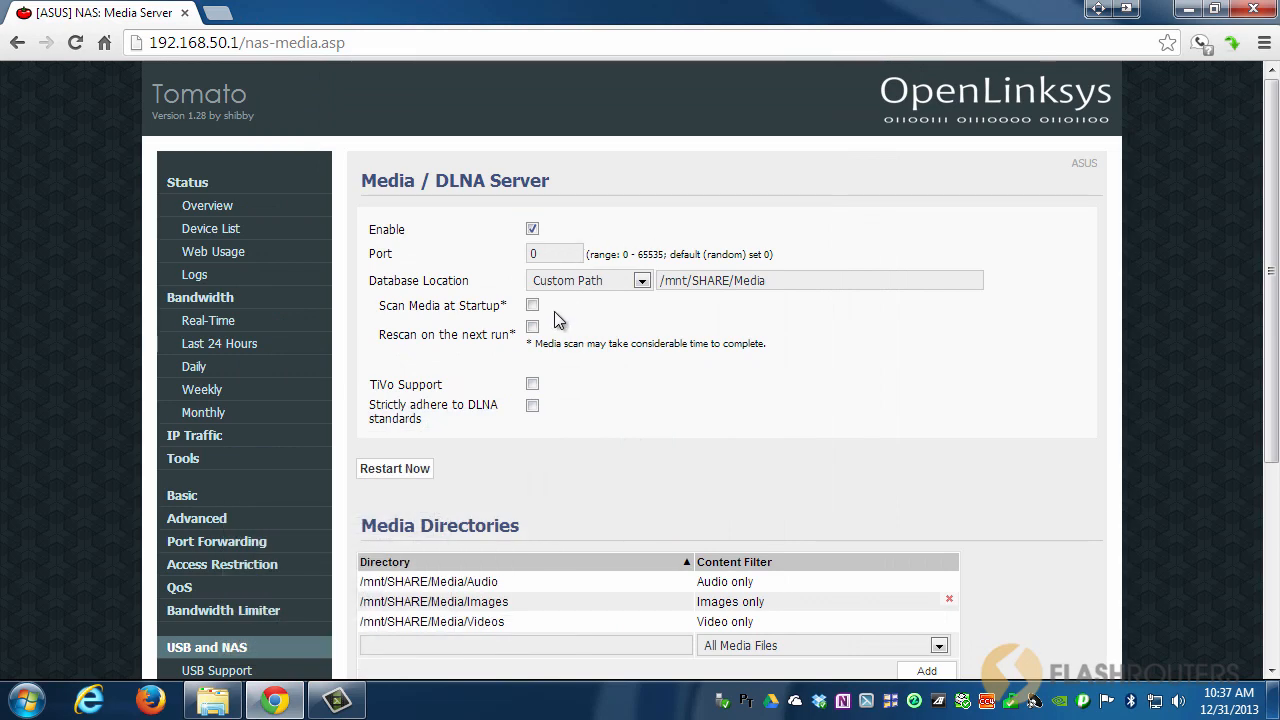
{"action": "scroll", "coordinate": [555, 305], "scroll_direction": "down", "scroll_amount": 1}
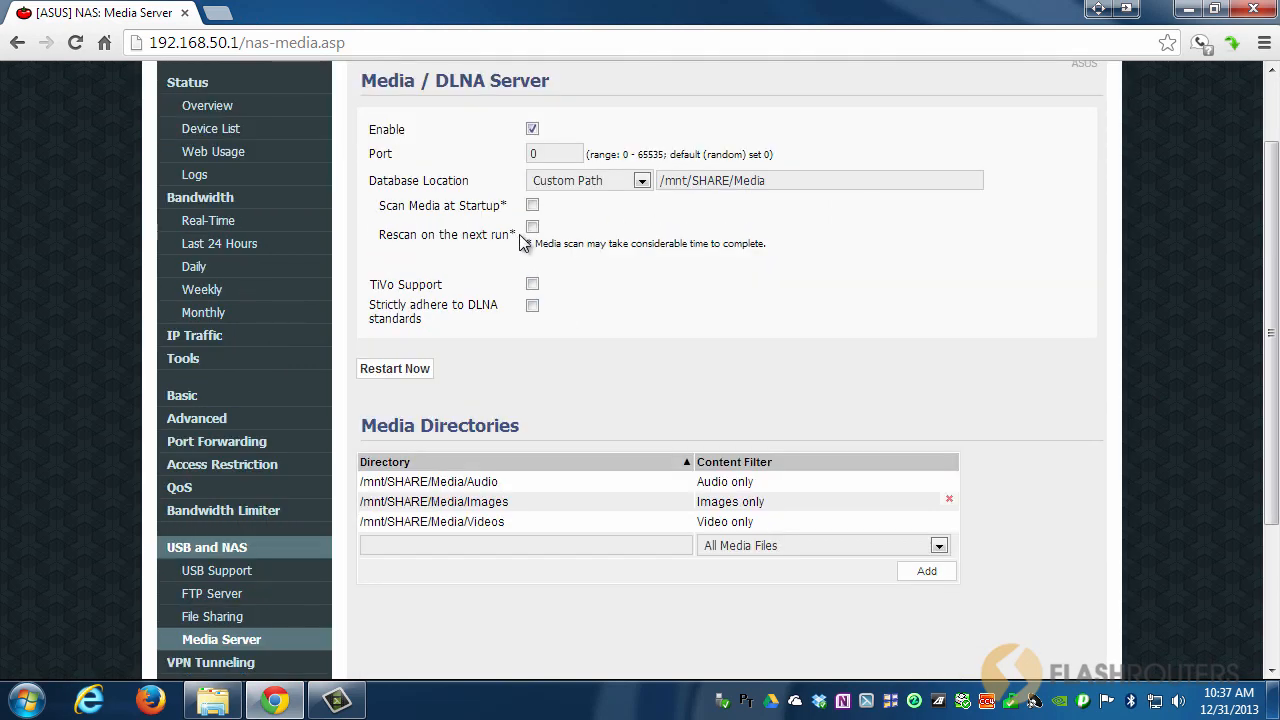